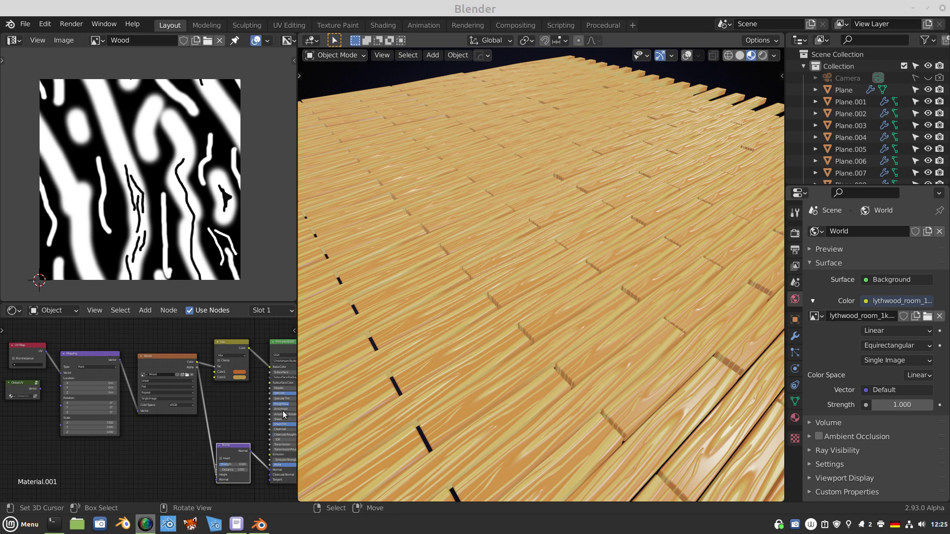
# Step: Connect the Global UV node's Vector output to the Mapping node's Vector input and inspect the planks
pyautogui.scroll(3, 33, 415)
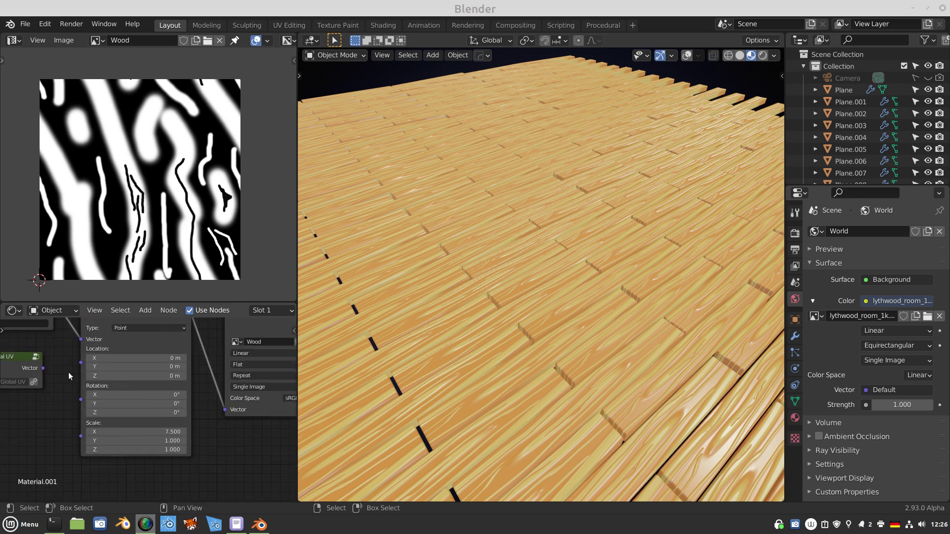
pyautogui.moveTo(69, 372); pyautogui.dragTo(77, 407, button='middle')
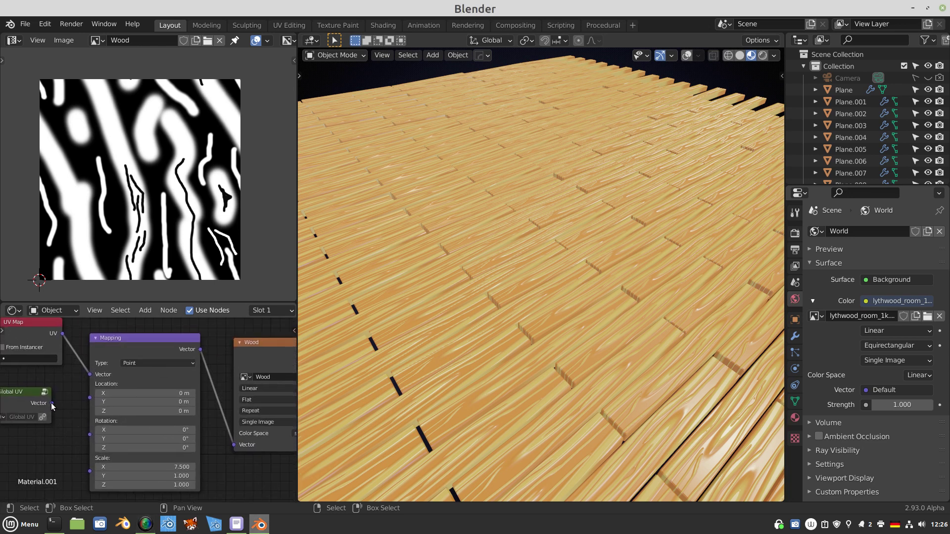
pyautogui.moveTo(53, 405); pyautogui.dragTo(119, 425, button='middle')
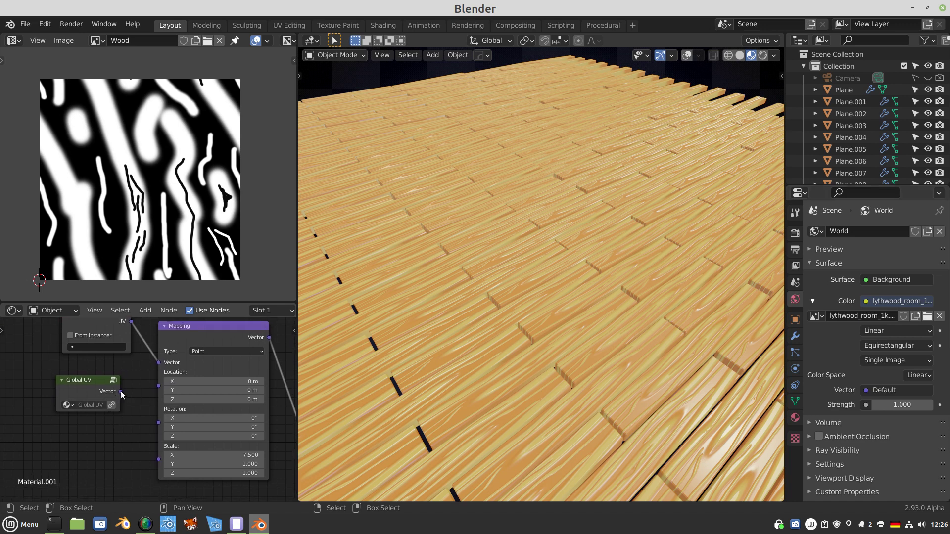
pyautogui.moveTo(120, 391); pyautogui.dragTo(154, 364)
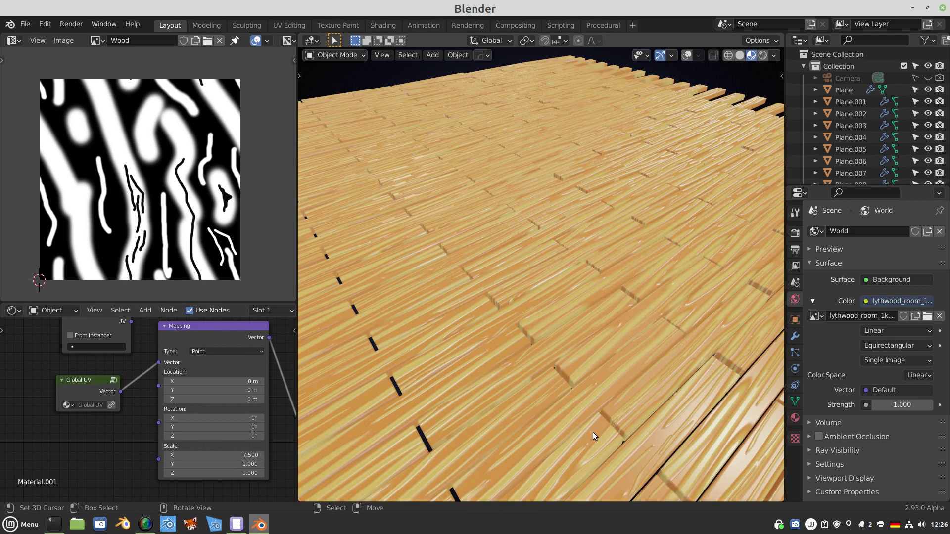
pyautogui.moveTo(595, 429); pyautogui.dragTo(598, 397, button='middle')
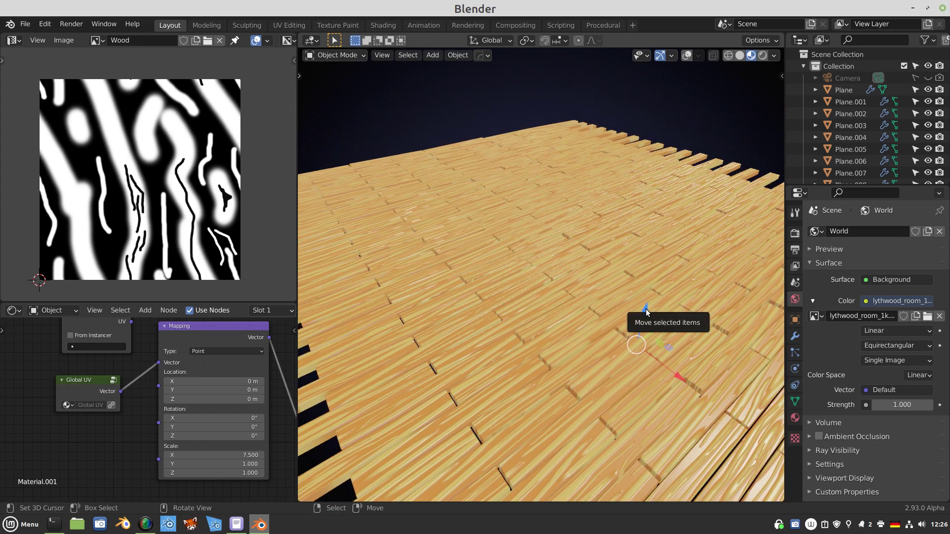
pyautogui.moveTo(645, 313); pyautogui.dragTo(591, 338)
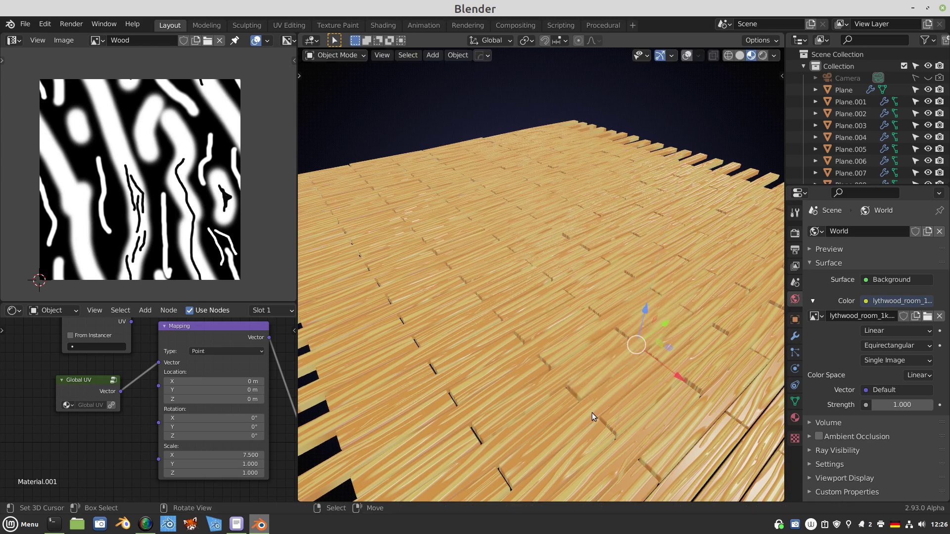
pyautogui.scroll(2, 523, 336)
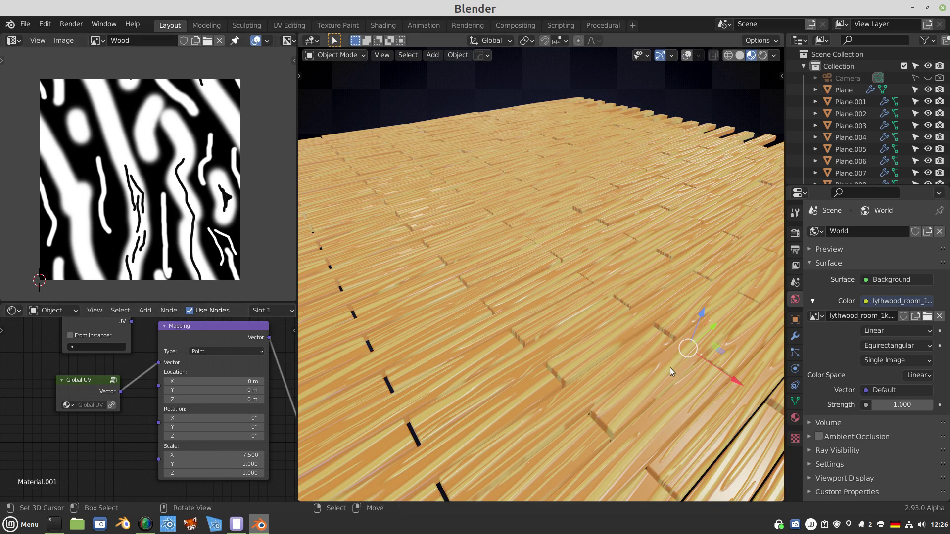
pyautogui.scroll(-2, 670, 367)
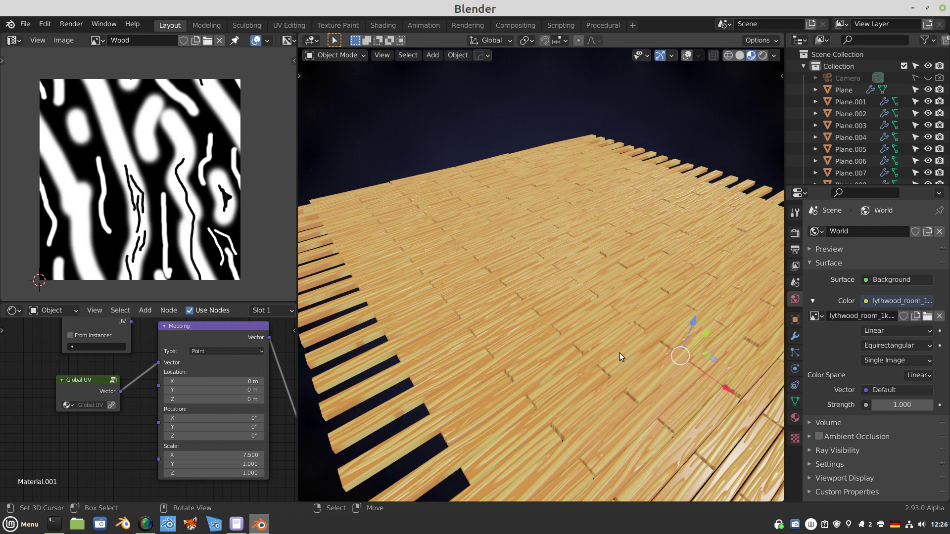
# Step: Add an Object Info node in the free space below and beside the Global UV node
pyautogui.moveTo(112, 467); pyautogui.dragTo(101, 440, button='middle')
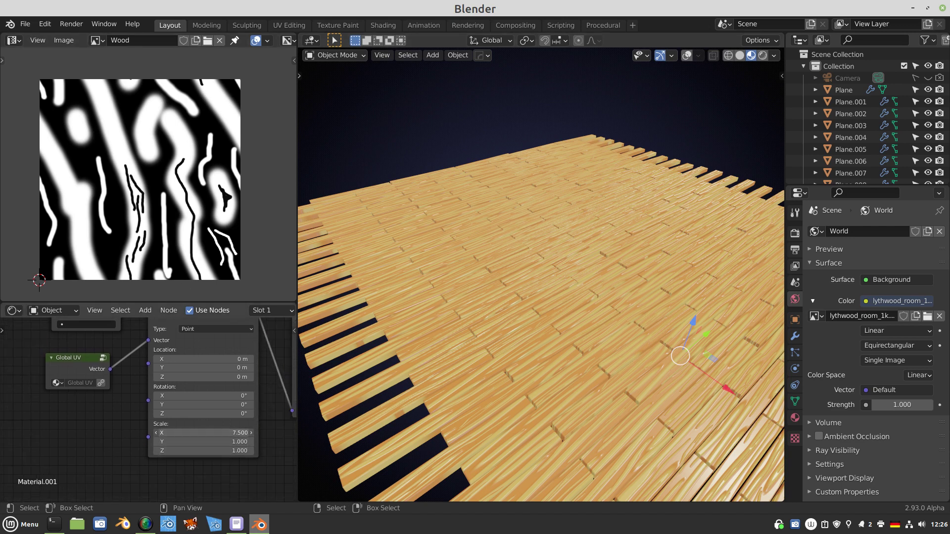
pyautogui.moveTo(188, 433); pyautogui.dragTo(195, 433)
pyautogui.moveTo(62, 447); pyautogui.dragTo(106, 422, button='middle')
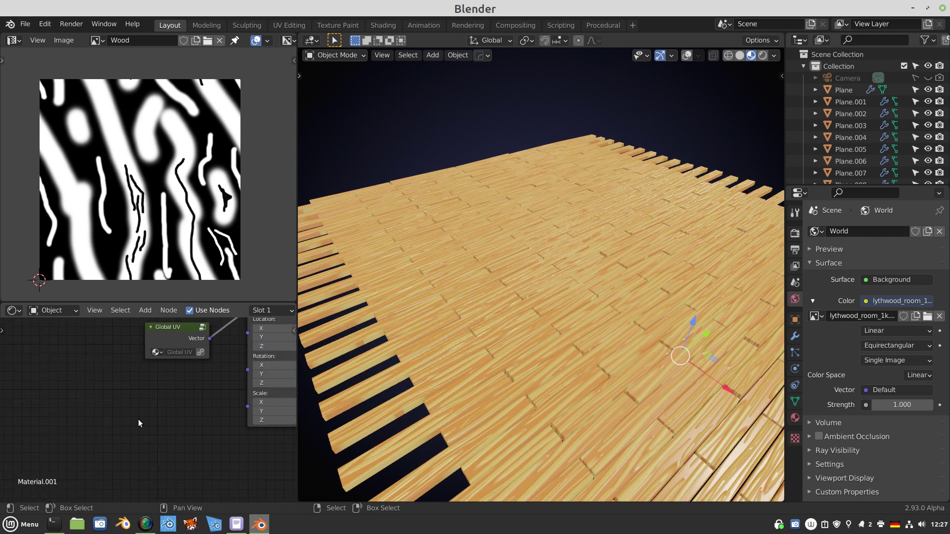
pyautogui.hotkey('shift', 'a')
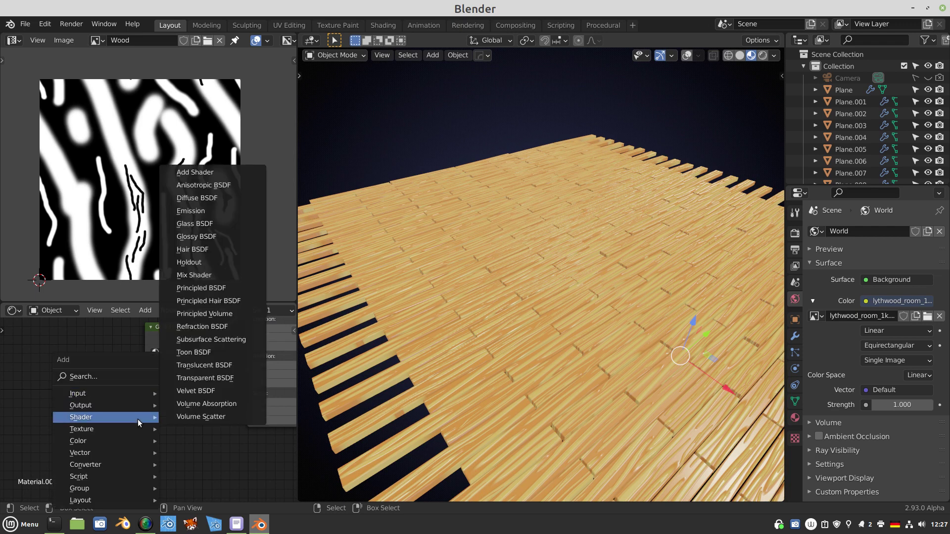
pyautogui.moveTo(106, 396)
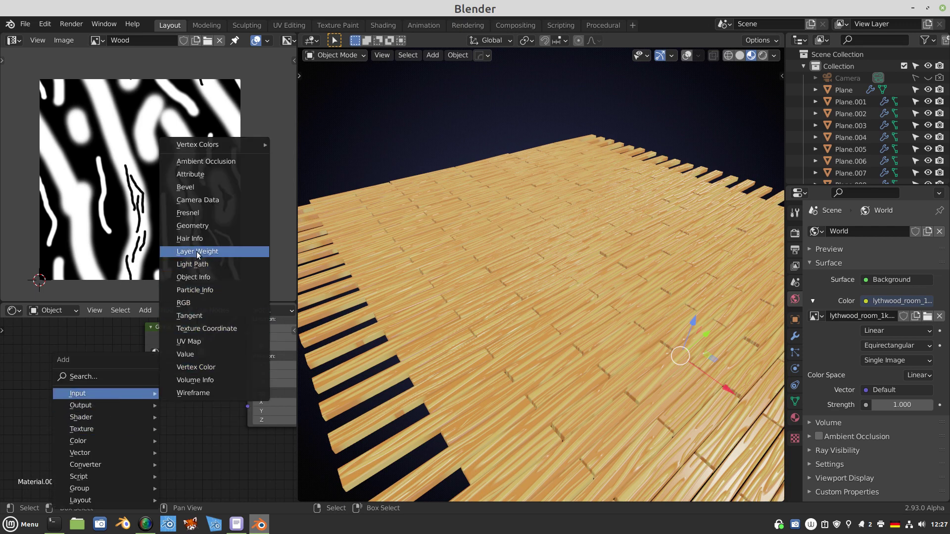
pyautogui.click(198, 278)
pyautogui.click(20, 368)
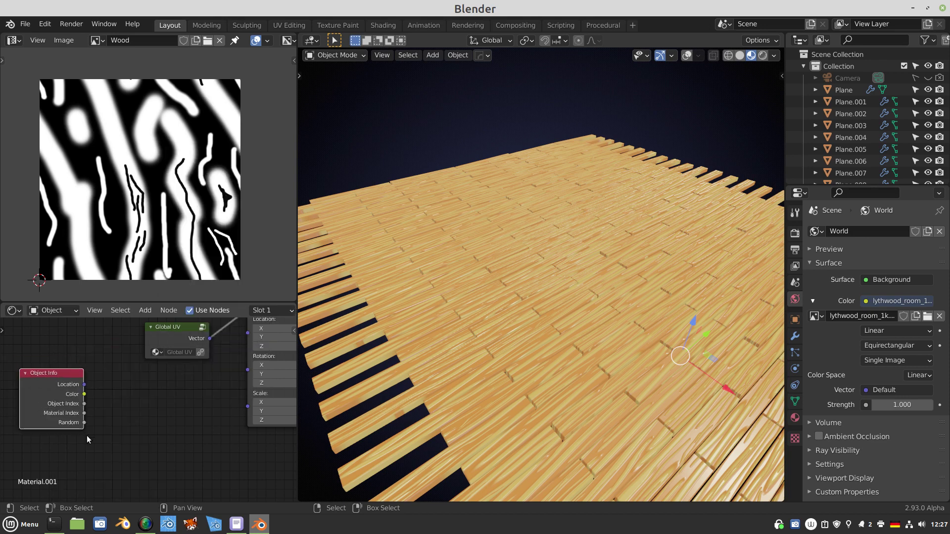
# Step: Add a Map Range node and feed its Value input from the Object Info node's Random output
pyautogui.hotkey('shift', 'a')
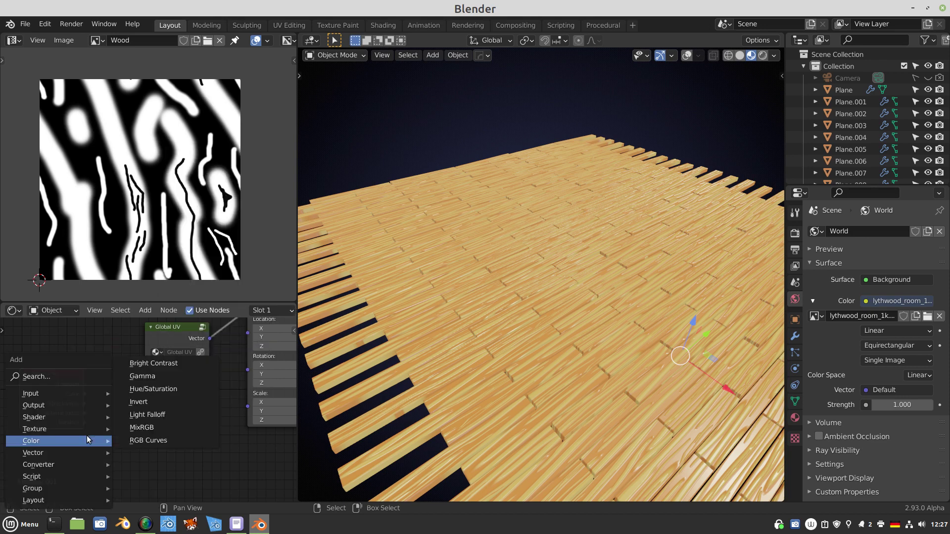
pyautogui.press('q')
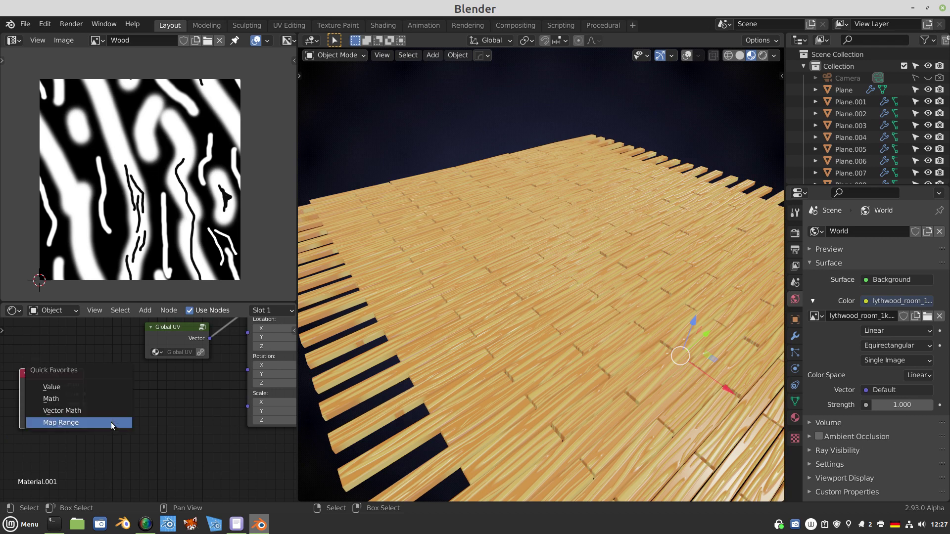
pyautogui.click(112, 422)
pyautogui.click(94, 421)
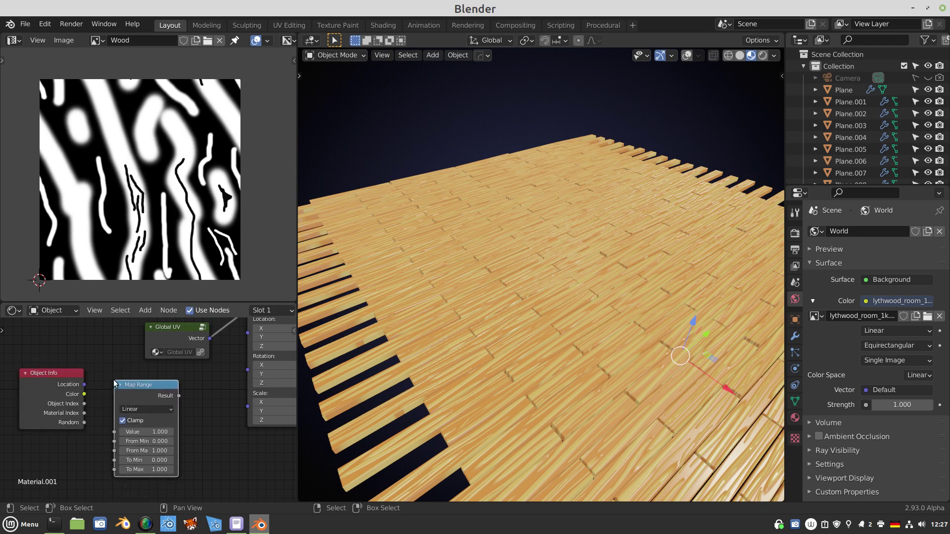
pyautogui.moveTo(84, 423); pyautogui.dragTo(115, 432)
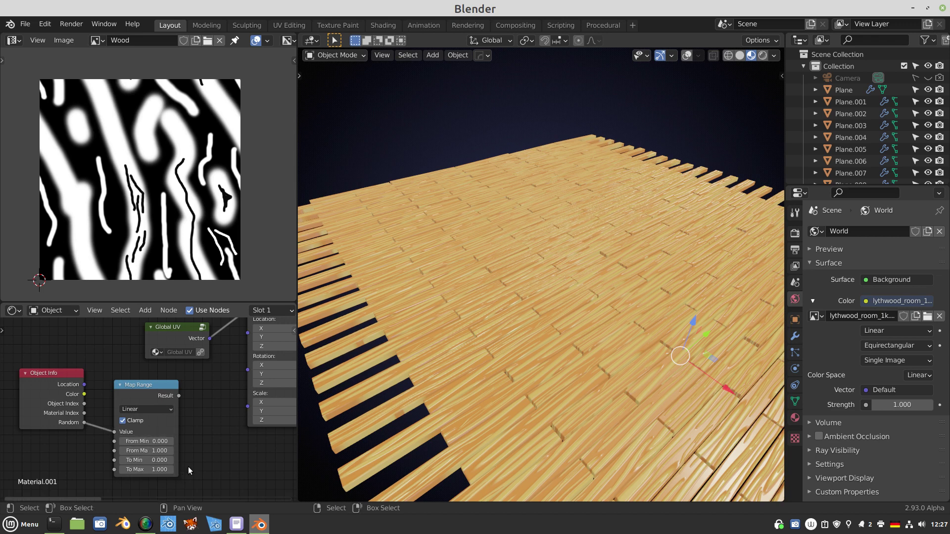
# Step: Set the Map Range node's To Min to 5 and To Max to 11
pyautogui.scroll(3, 188, 467)
pyautogui.moveTo(193, 454); pyautogui.dragTo(185, 420, button='middle')
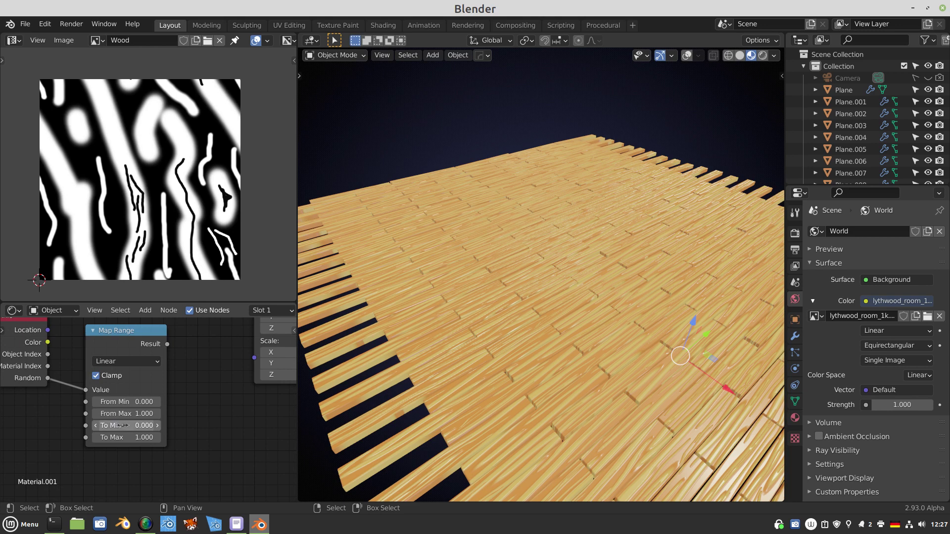
pyautogui.click(150, 426)
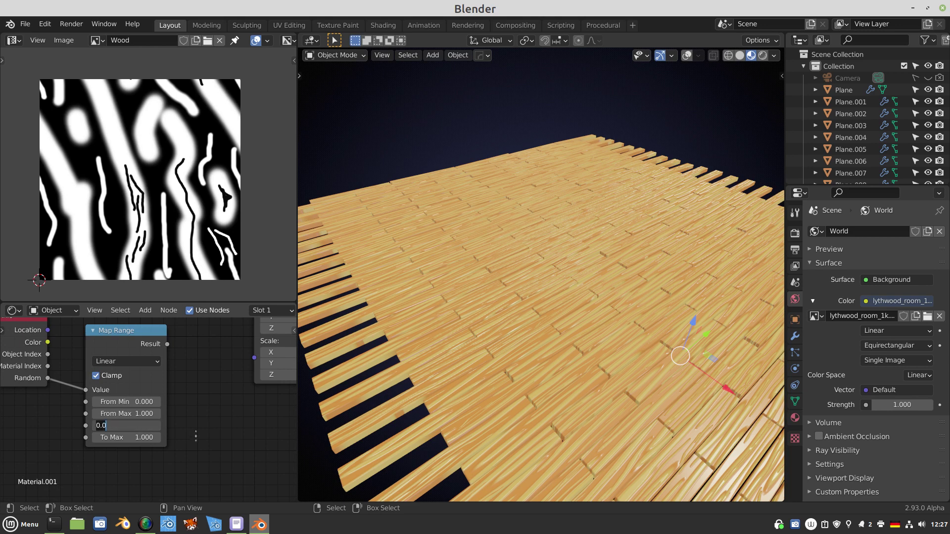
pyautogui.write('5')
pyautogui.press('Tab')
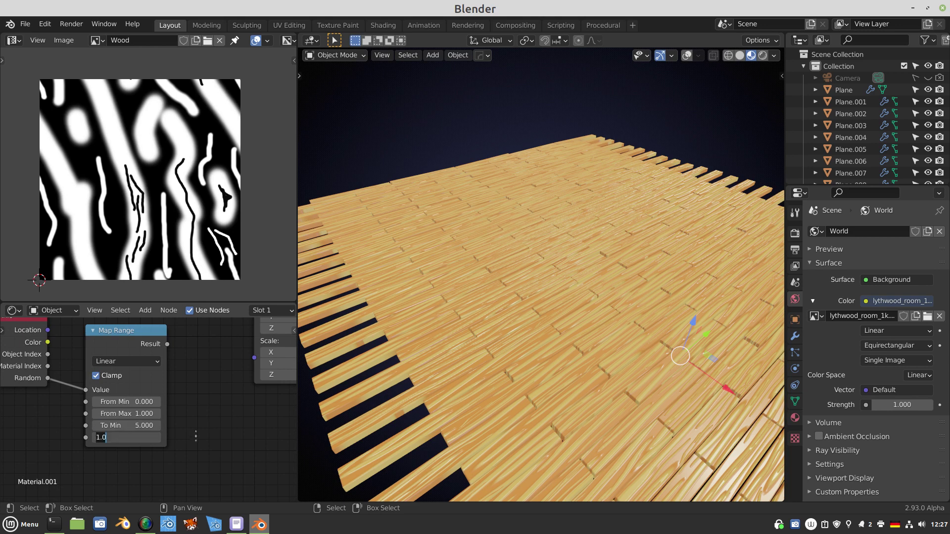
pyautogui.write('11')
pyautogui.press('Return')
# Step: Add a Combine XYZ node, feeding its X from the Map Range Result and linking its Vector to the Mapping node's Scale
pyautogui.hotkey('shift', 'a')
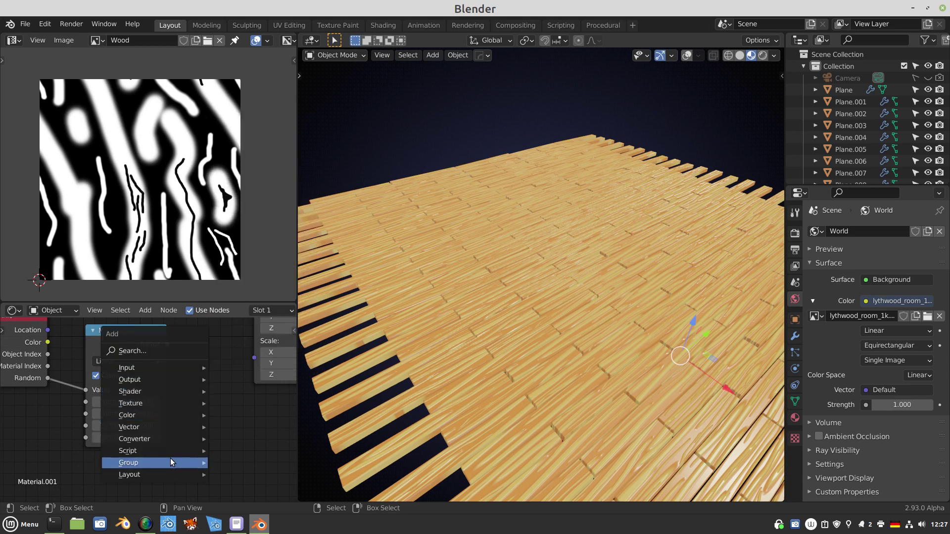
pyautogui.moveTo(151, 433)
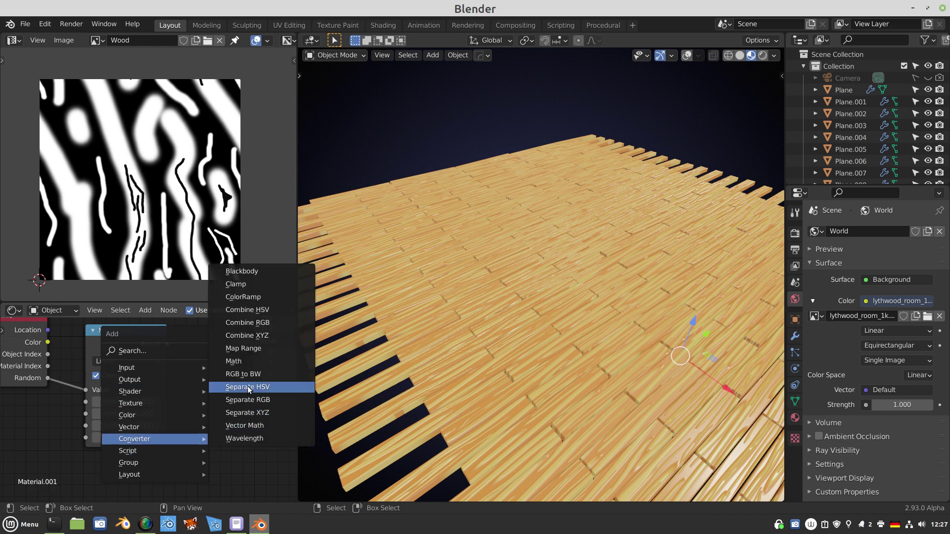
pyautogui.click(253, 337)
pyautogui.click(172, 353)
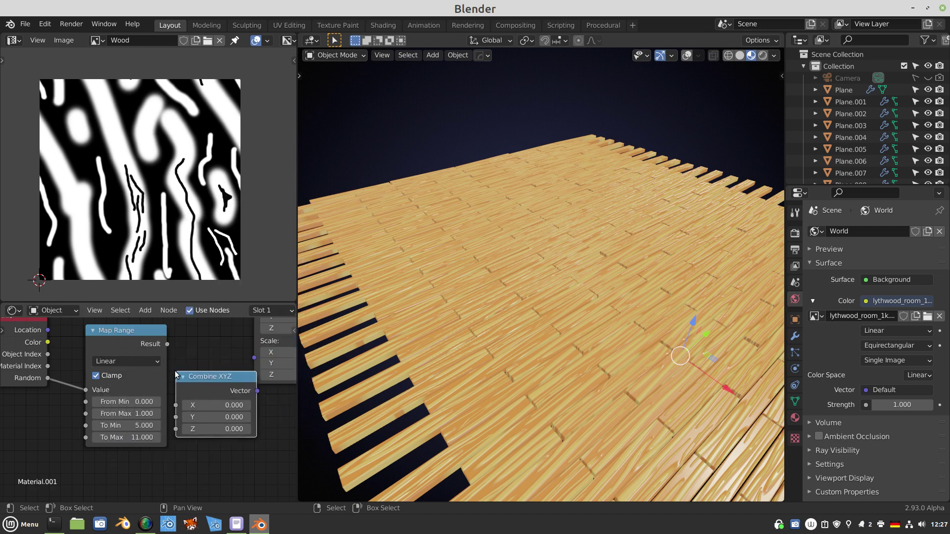
pyautogui.moveTo(167, 344); pyautogui.dragTo(177, 406)
pyautogui.moveTo(273, 374); pyautogui.dragTo(179, 392, button='middle')
pyautogui.moveTo(163, 408); pyautogui.dragTo(159, 377)
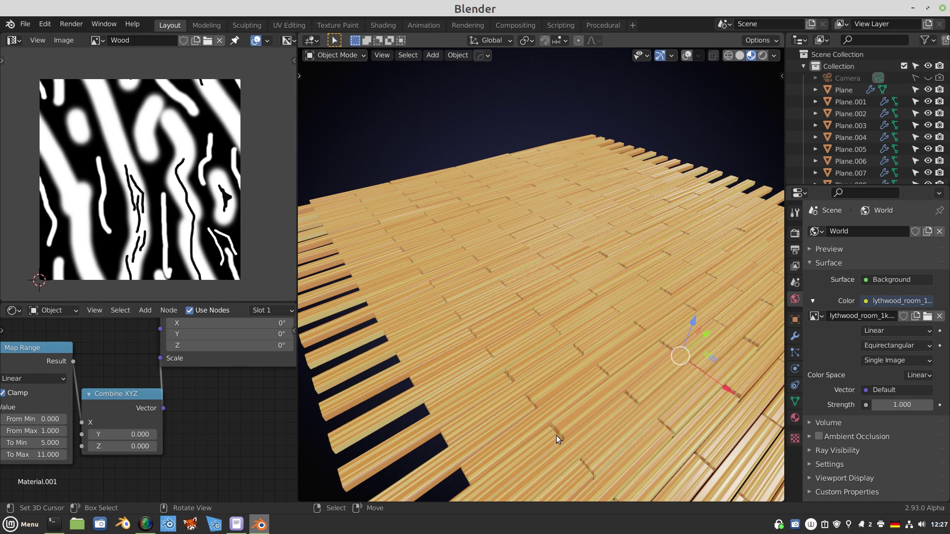
pyautogui.moveTo(181, 419); pyautogui.dragTo(139, 458, button='middle')
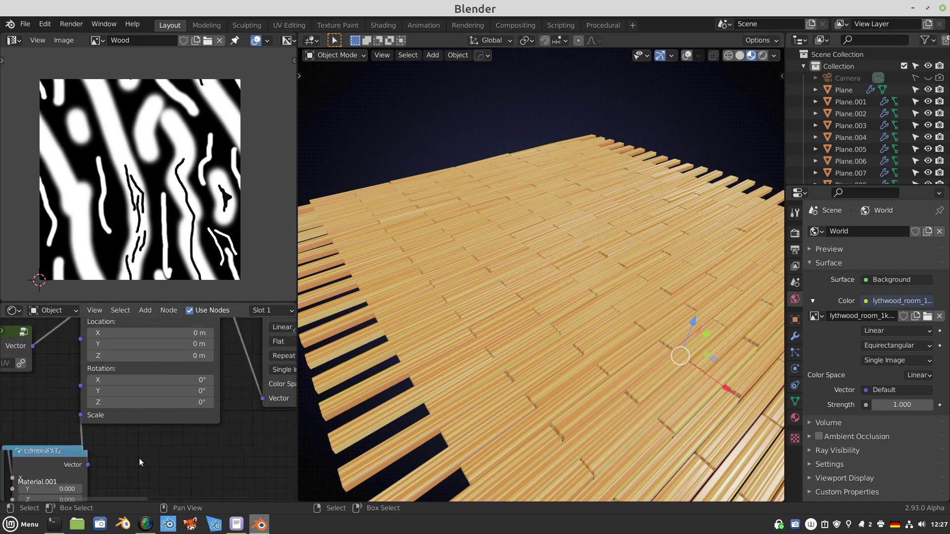
pyautogui.scroll(-4, 138, 458)
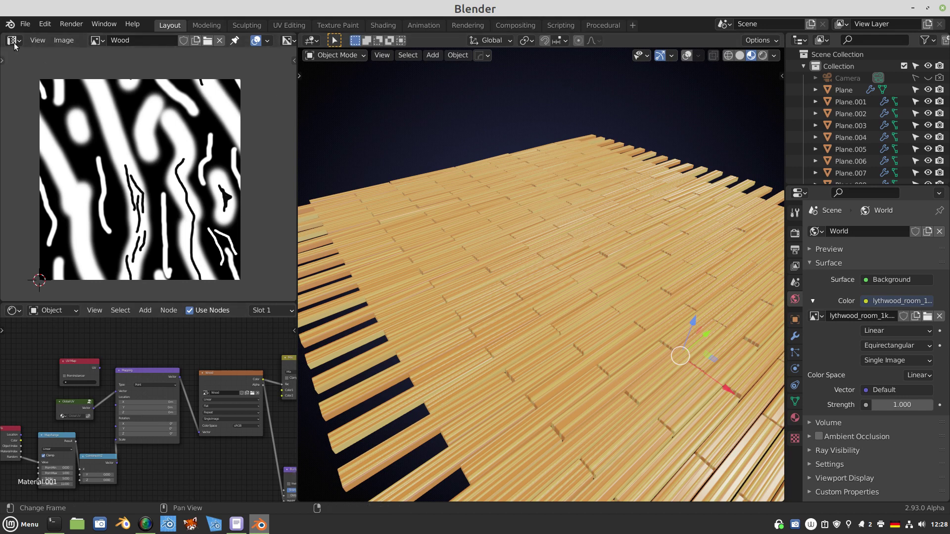
# Step: Start a new General file and delete the default cube
pyautogui.click(24, 27)
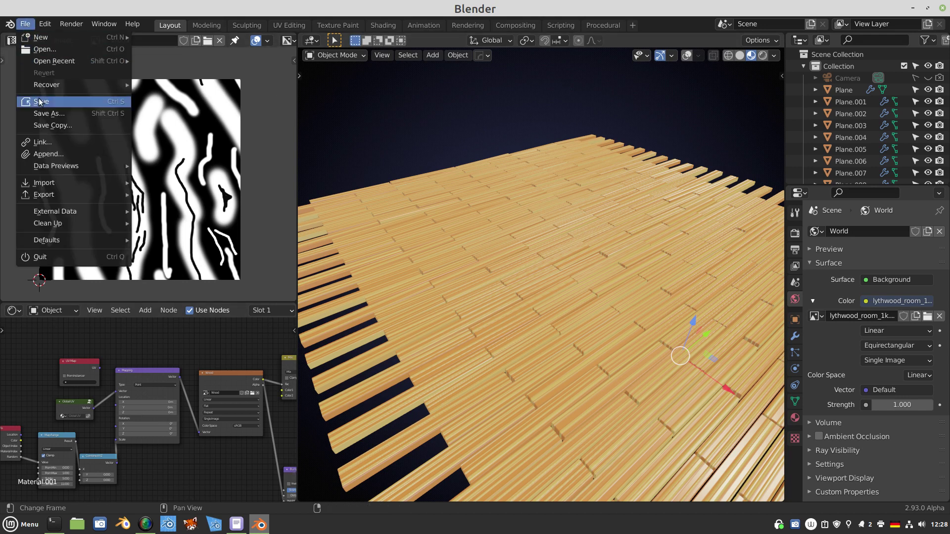
pyautogui.moveTo(35, 39)
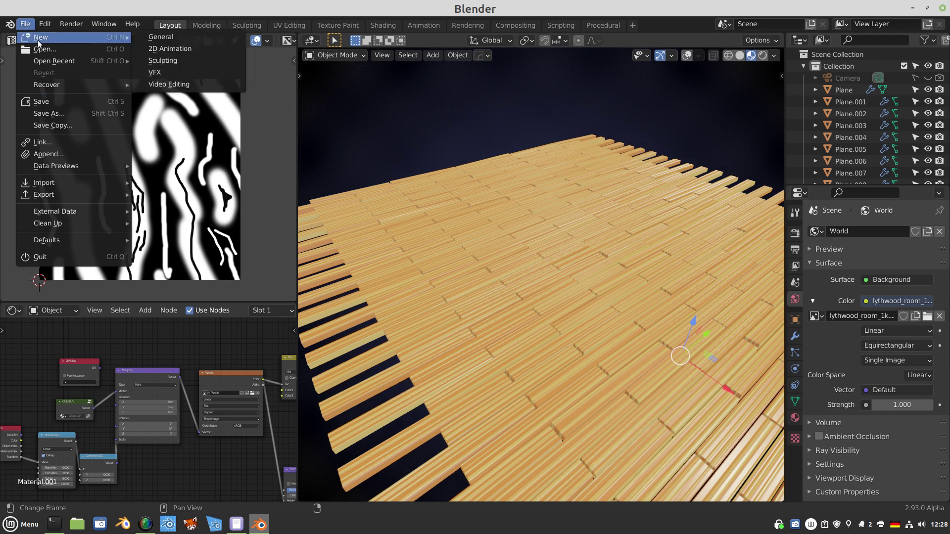
pyautogui.click(165, 37)
pyautogui.click(423, 284)
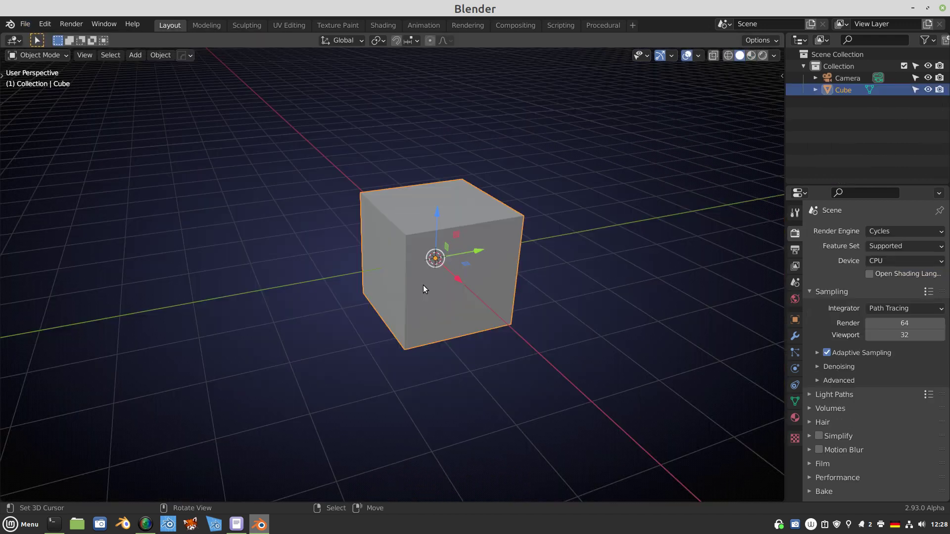
pyautogui.press('x')
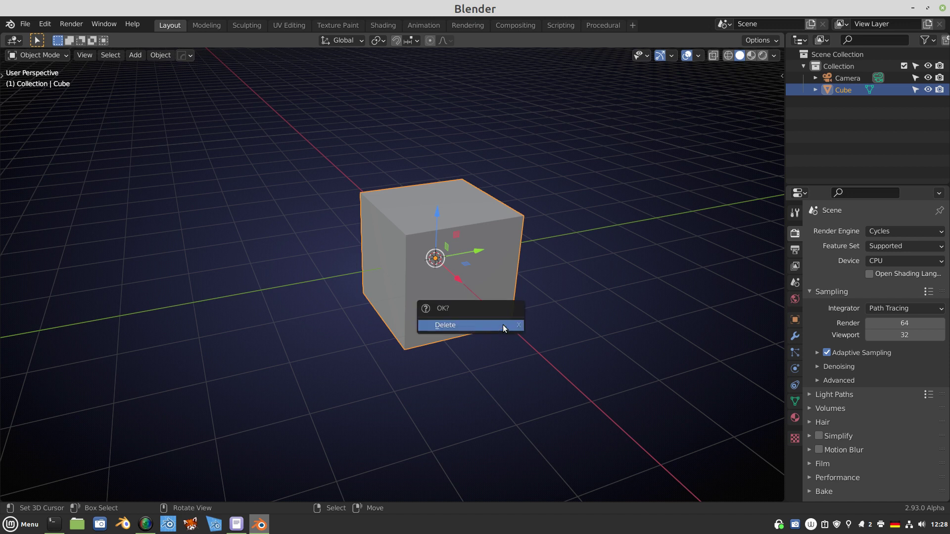
pyautogui.click(506, 325)
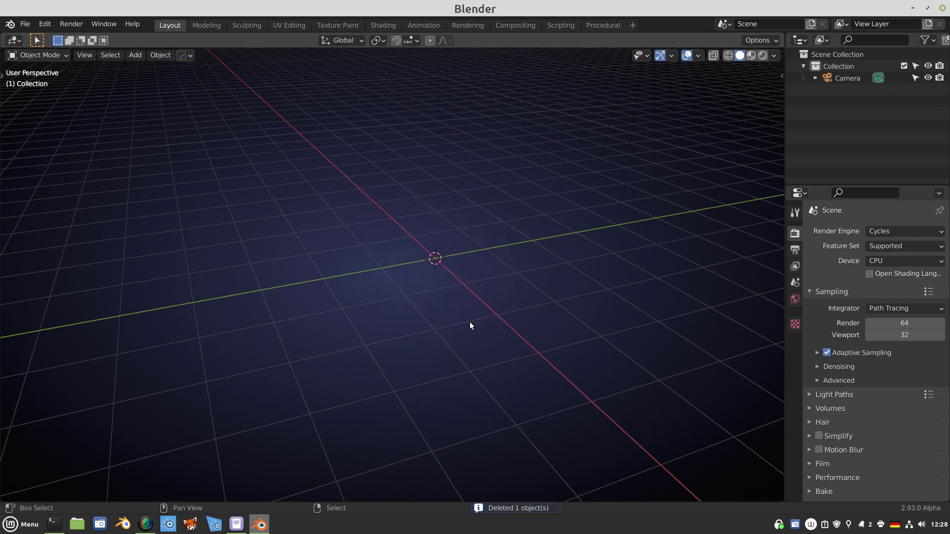
# Step: Add a plane mesh at the world origin
pyautogui.hotkey('shift', 'a')
pyautogui.moveTo(429, 252)
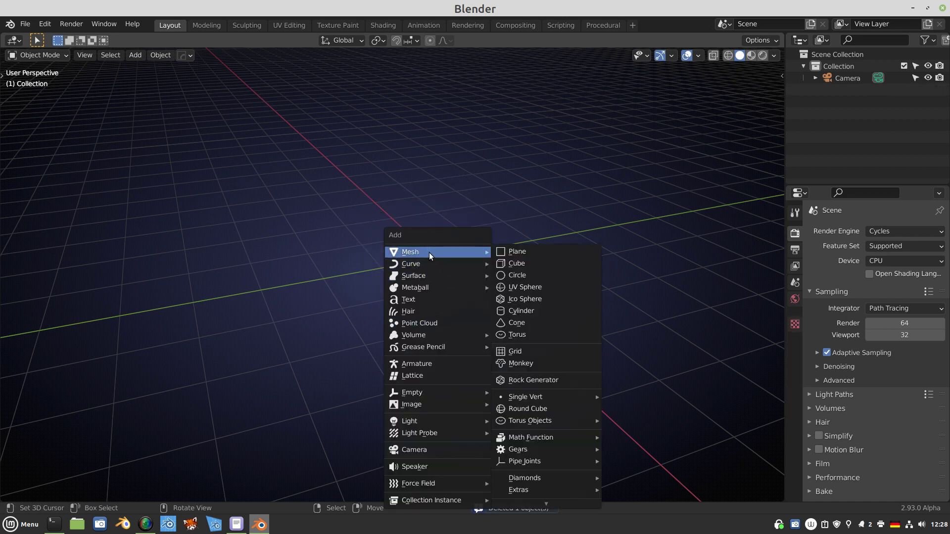
pyautogui.click(521, 249)
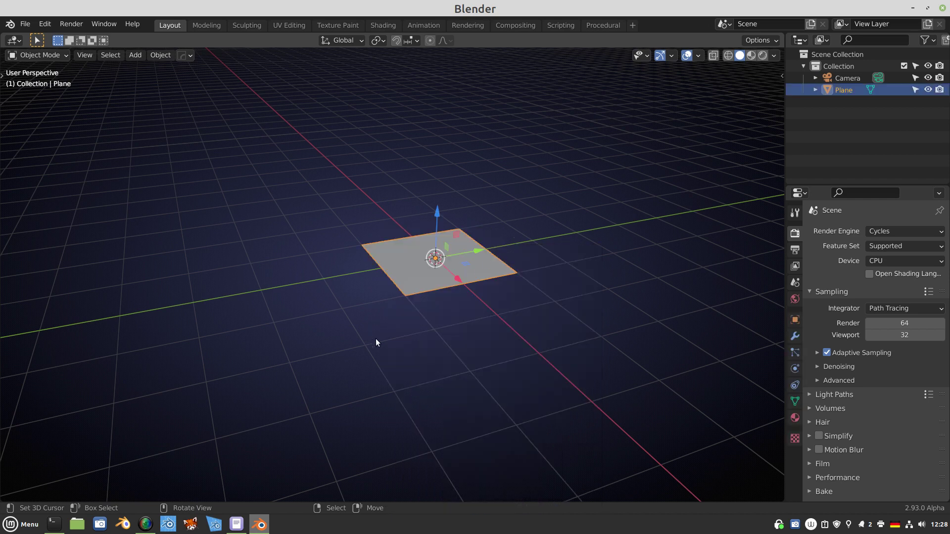
pyautogui.moveTo(378, 334); pyautogui.dragTo(446, 338, button='middle')
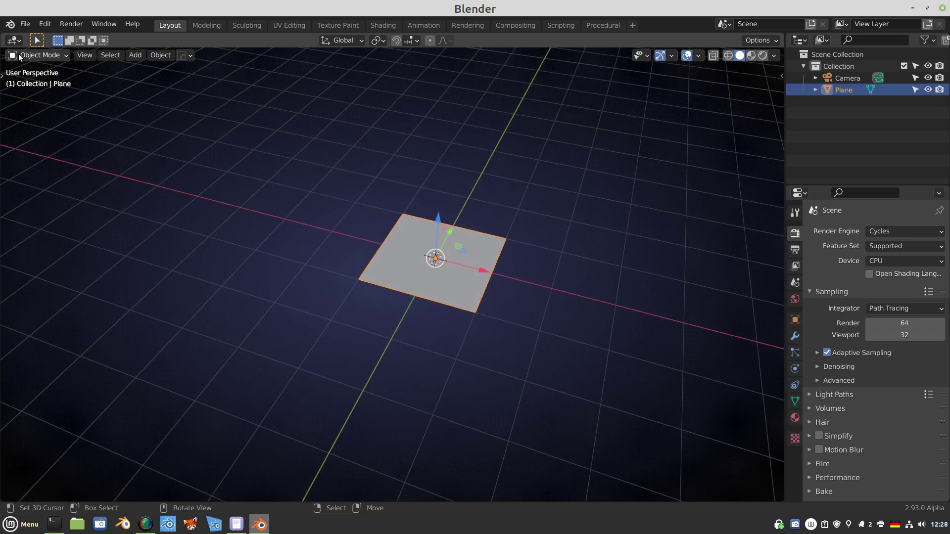
# Step: Split the 3D viewport into side-by-side areas, then divide the new one into an Image Editor above a Shader Editor
pyautogui.moveTo(4, 36); pyautogui.dragTo(404, 80)
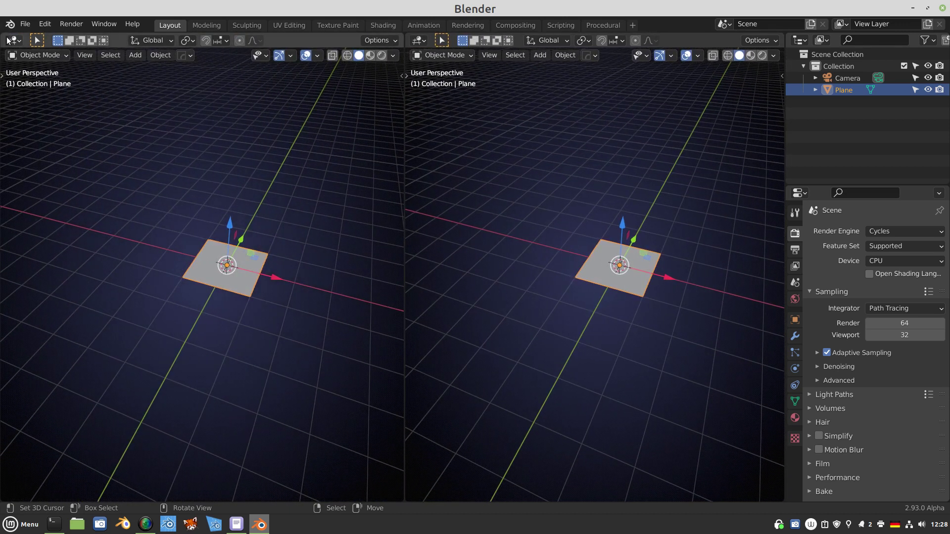
pyautogui.click(10, 42)
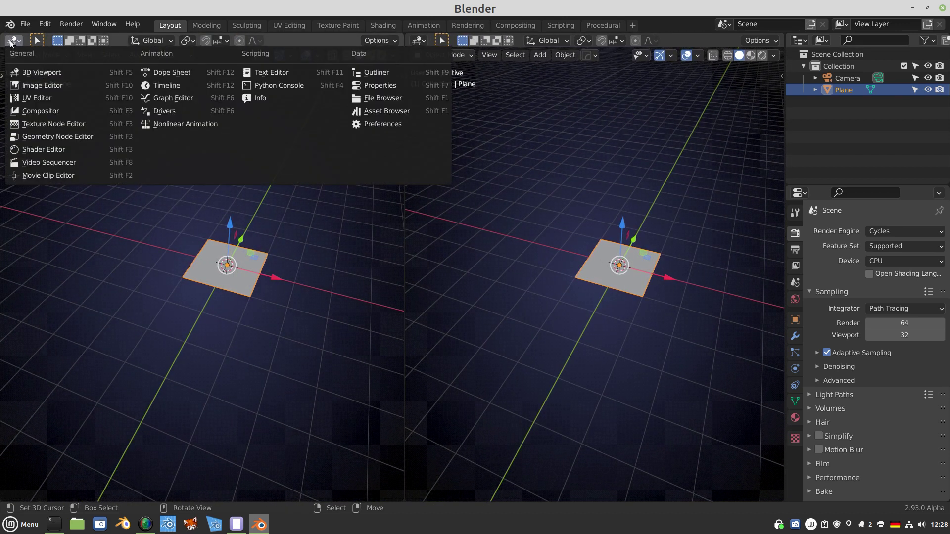
pyautogui.click(41, 94)
pyautogui.click(12, 41)
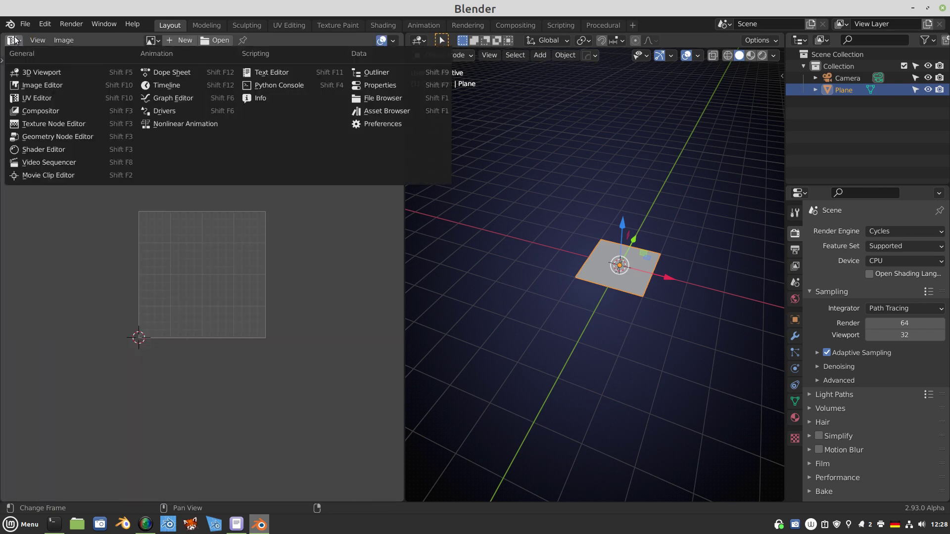
pyautogui.click(31, 89)
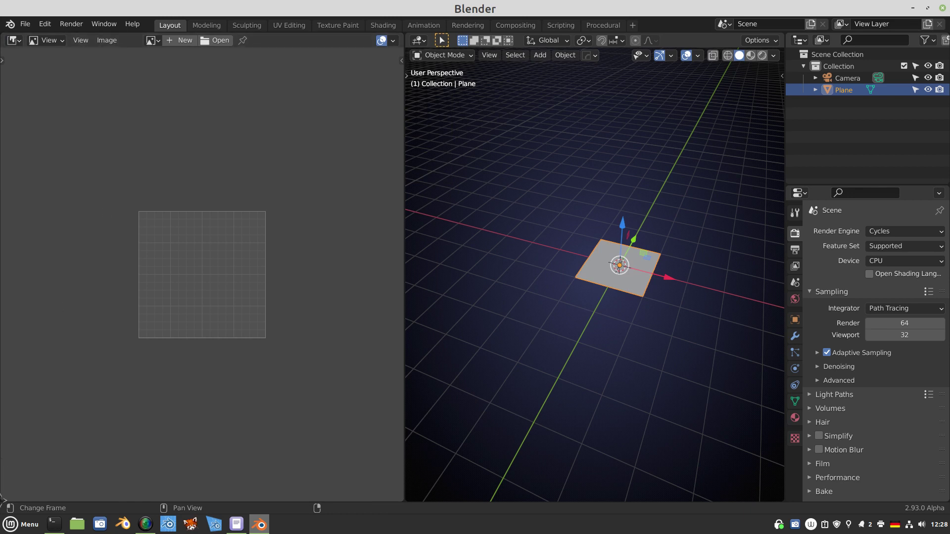
pyautogui.moveTo(3, 494); pyautogui.dragTo(5, 318)
pyautogui.click(14, 328)
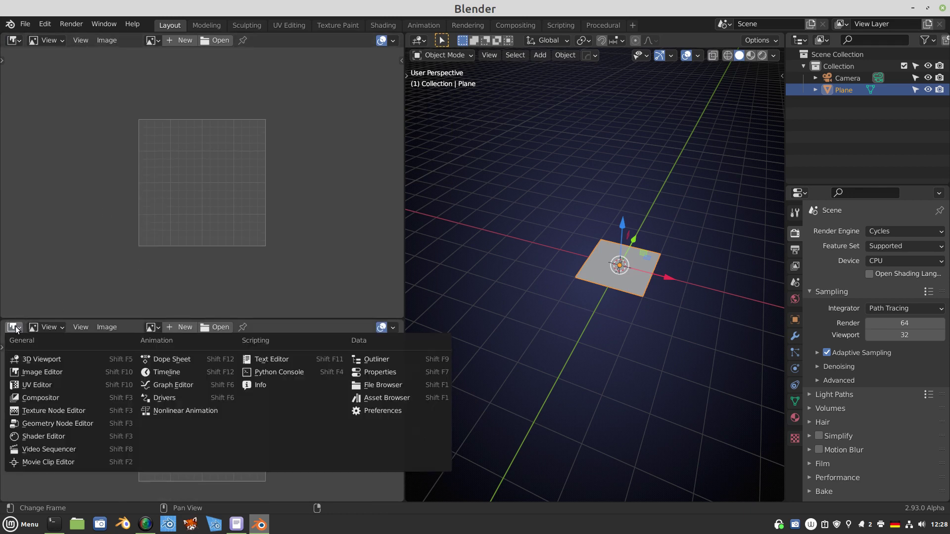
pyautogui.click(38, 435)
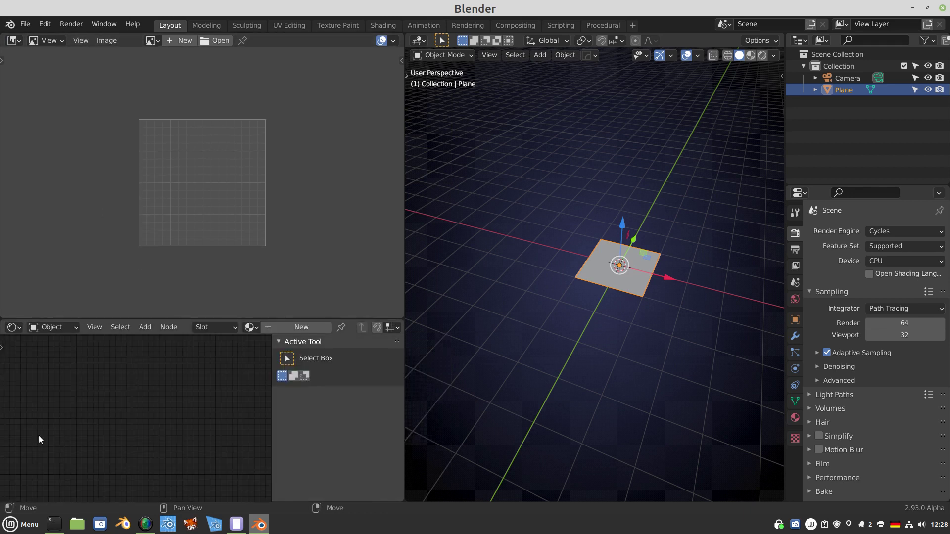
# Step: Create a new blank 1024 × 1024 px image named Untitled in the Image Editor
pyautogui.click(180, 40)
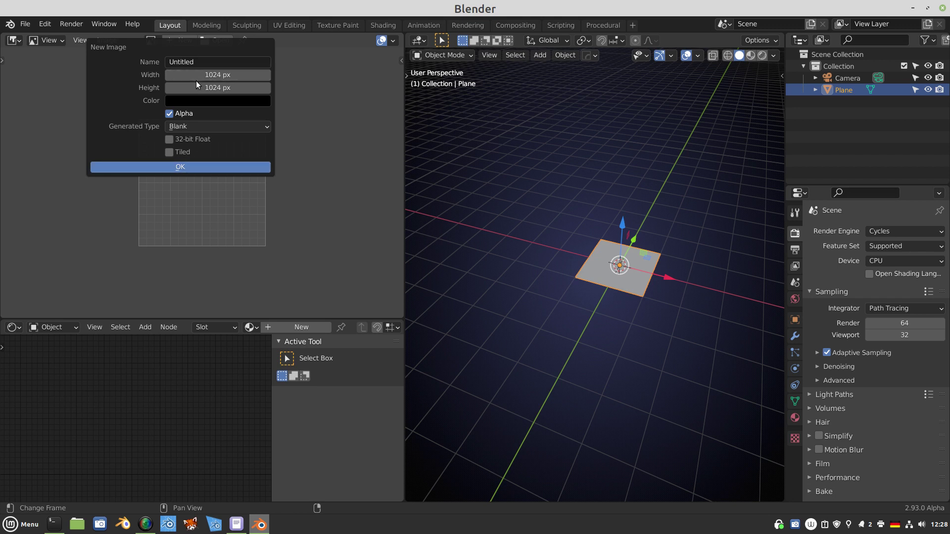
pyautogui.click(192, 168)
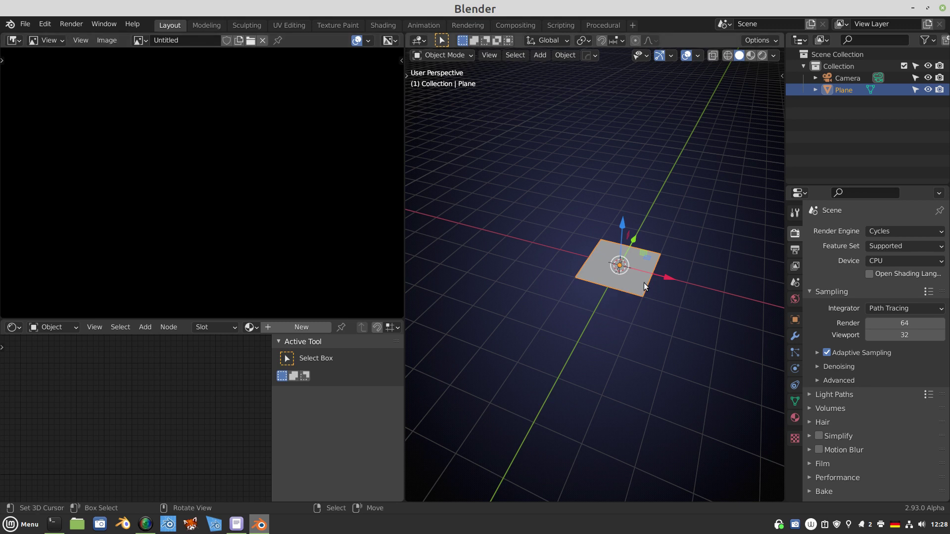
# Step: Subdivide the plane in Edit Mode with 2 cuts
pyautogui.press('Tab')
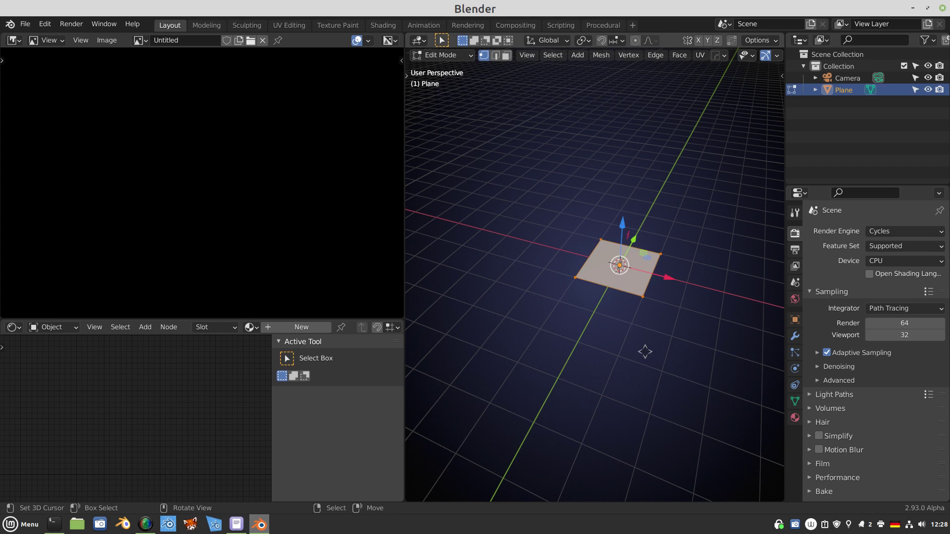
pyautogui.rightClick(645, 351)
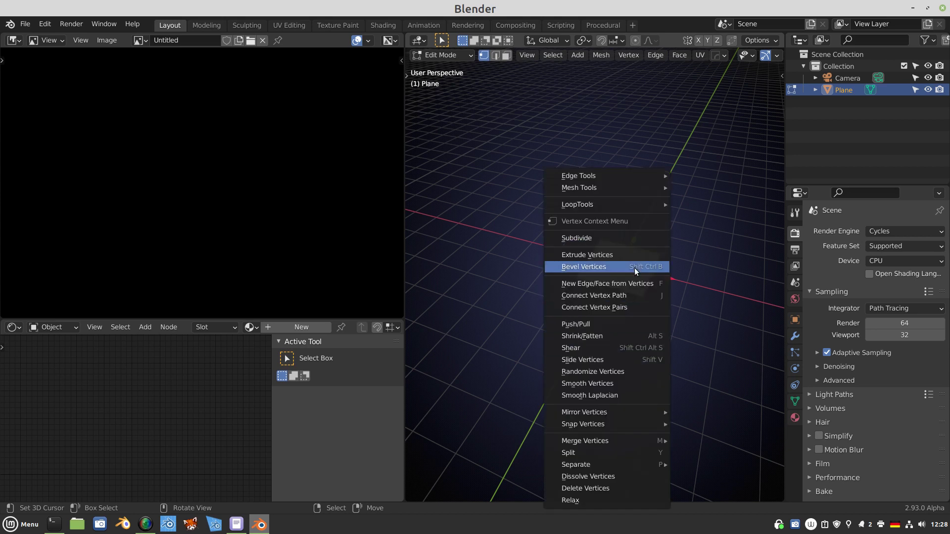
pyautogui.click(615, 235)
pyautogui.press('F9')
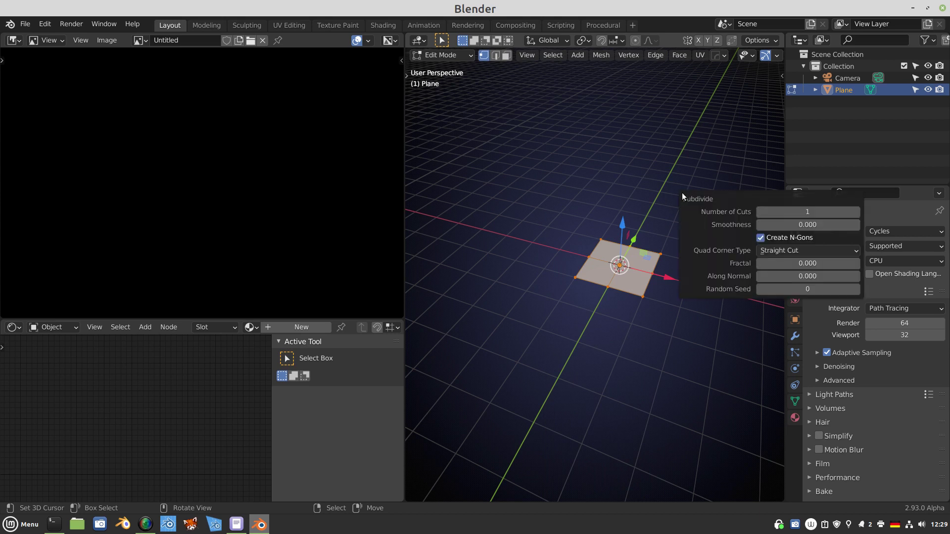
pyautogui.click(856, 212)
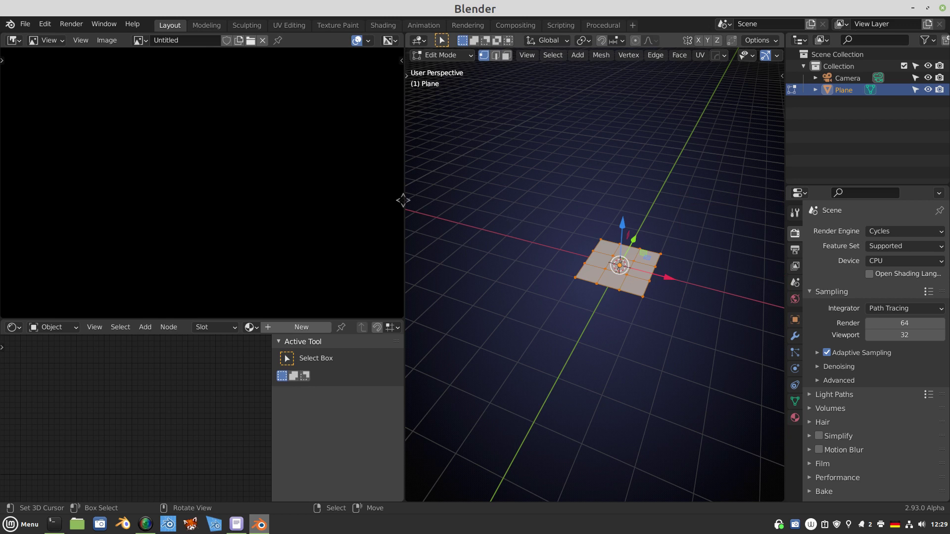
# Step: Change the Image Editor to a UV Editor and scale all of the plane's UVs by 3
pyautogui.click(12, 40)
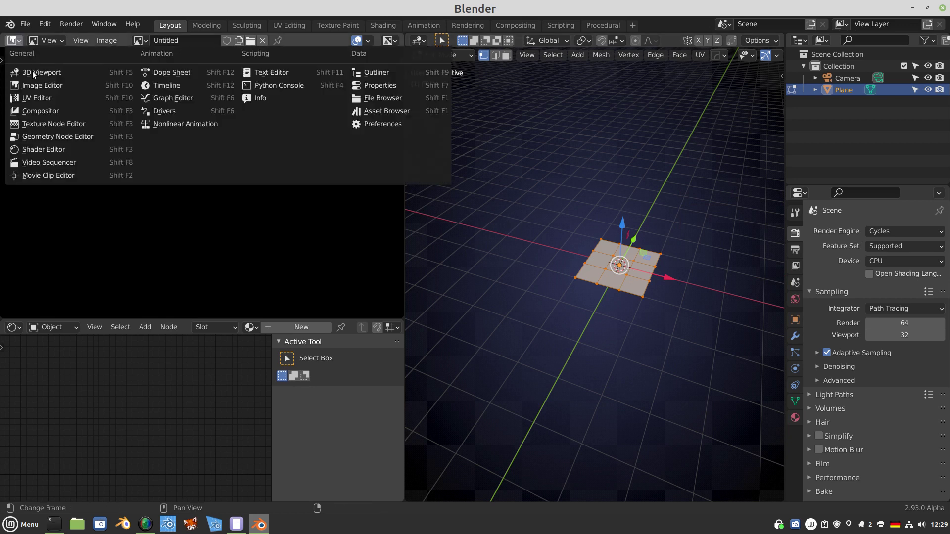
pyautogui.click(33, 96)
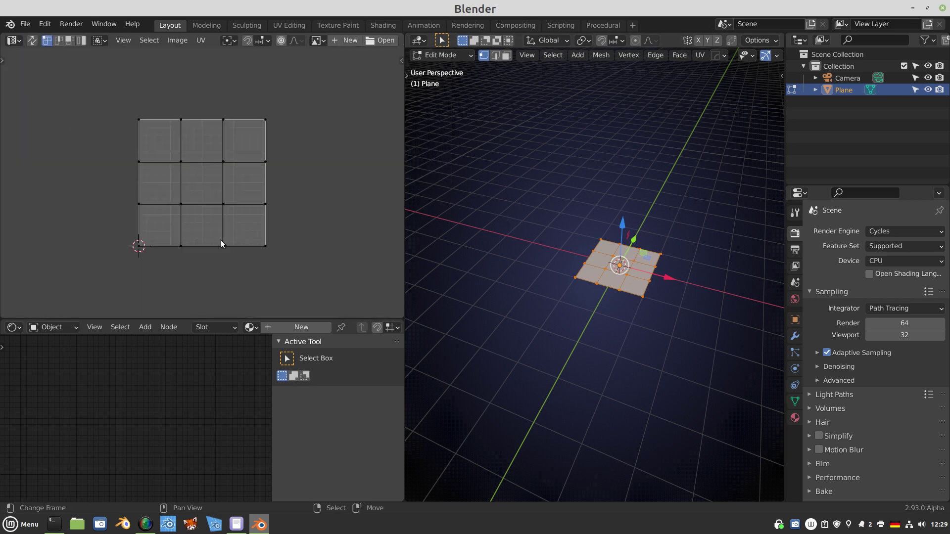
pyautogui.press('a')
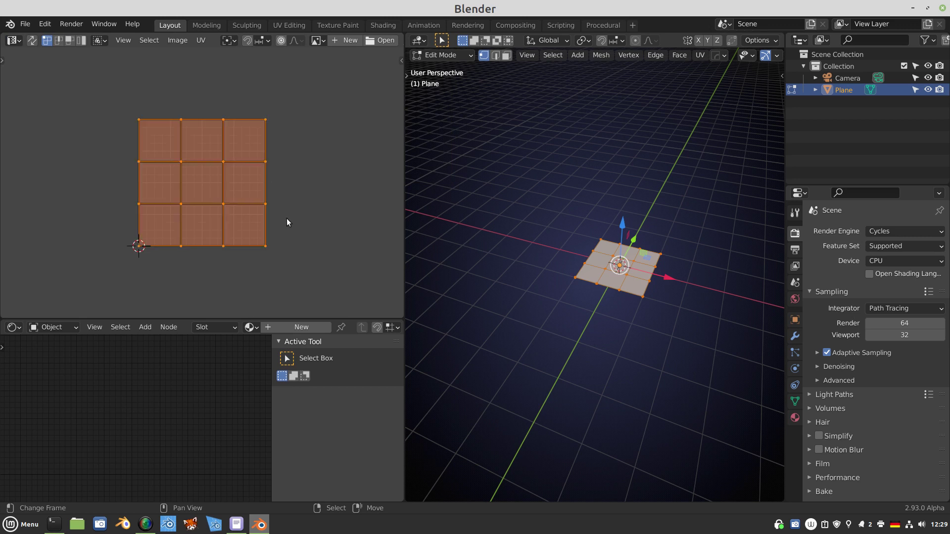
pyautogui.write('s3')
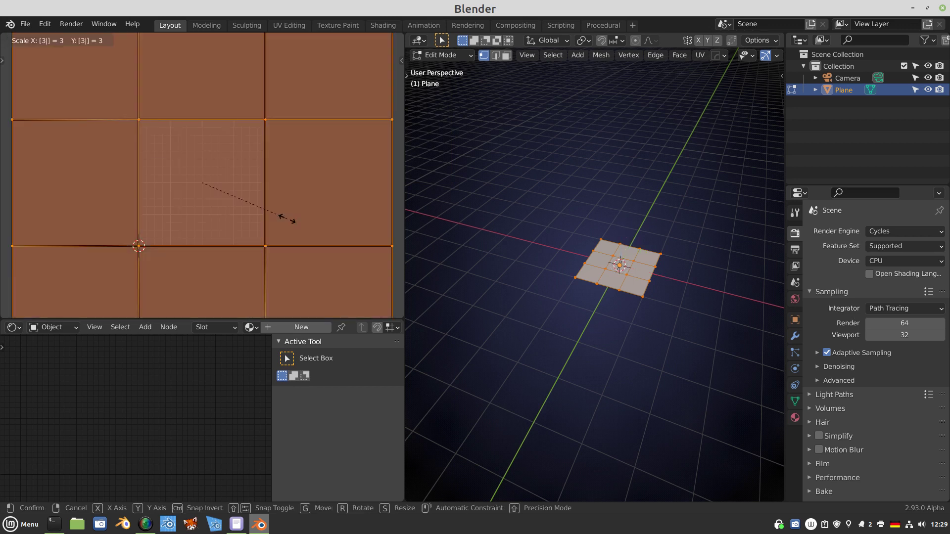
pyautogui.press('Return')
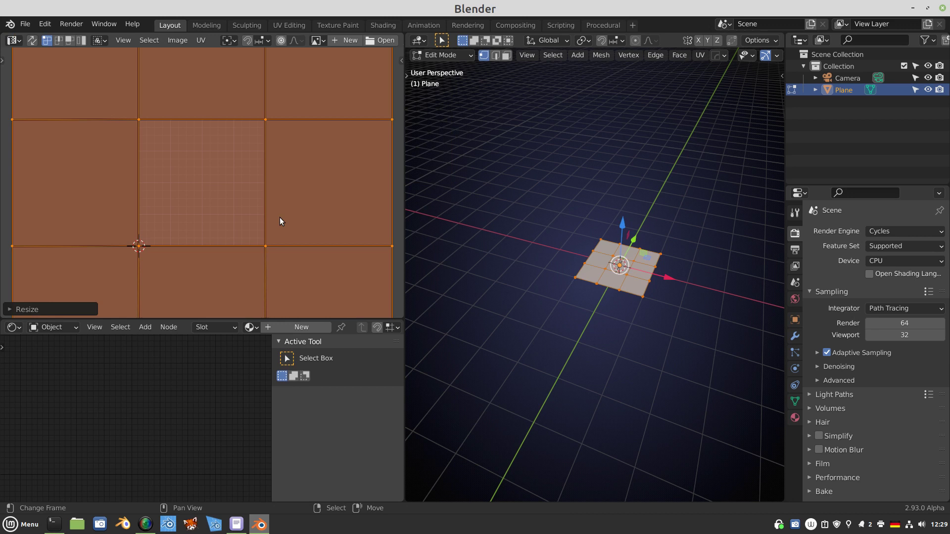
# Step: Switch the plane to Texture Paint mode and give it a new material
pyautogui.click(438, 56)
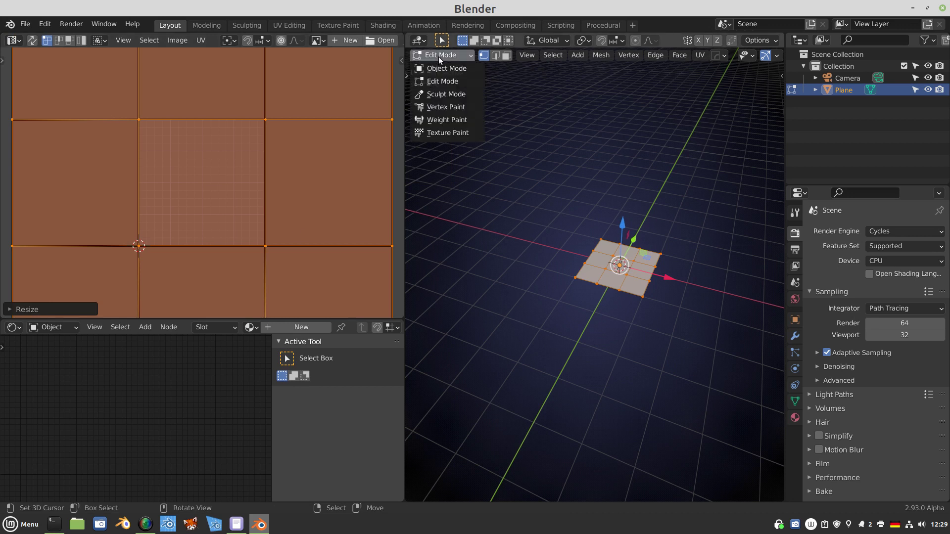
pyautogui.click(453, 133)
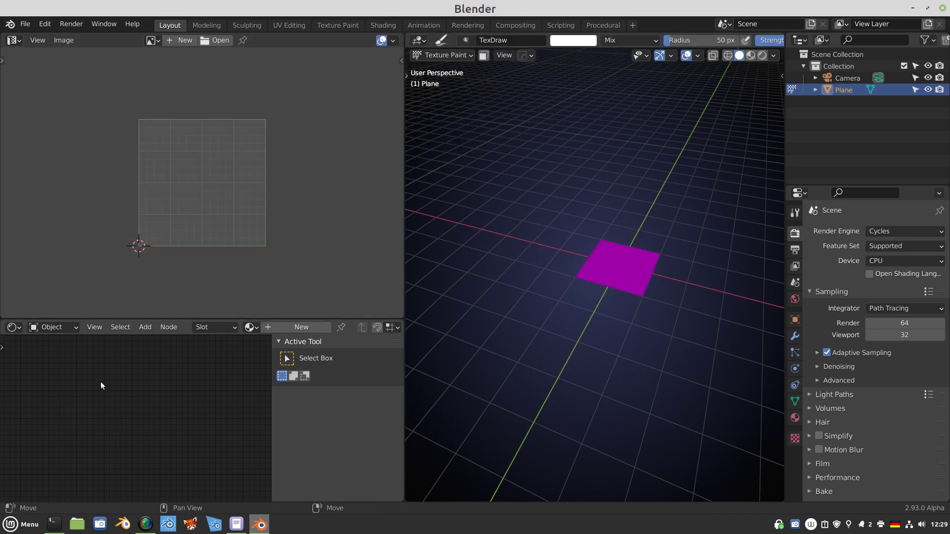
pyautogui.click(280, 326)
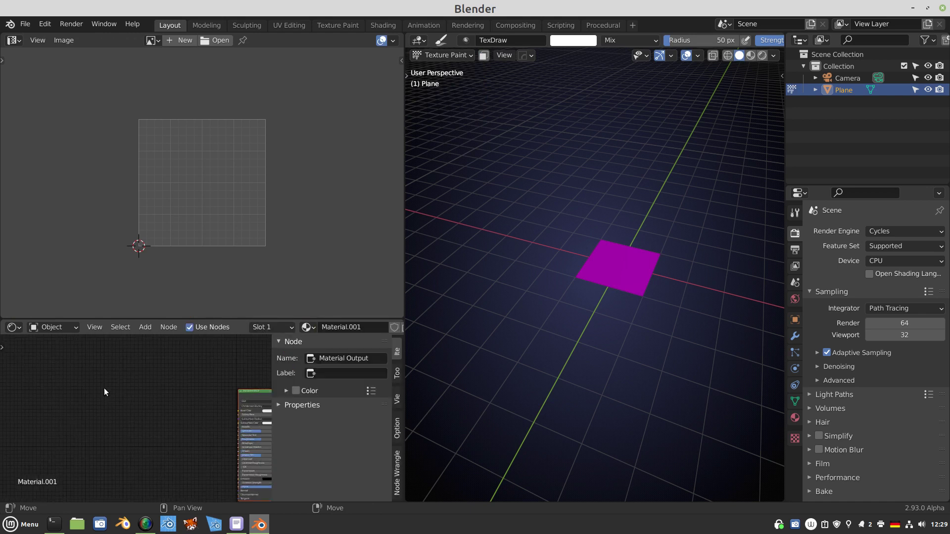
# Step: Add Texture Coordinate, Mapping and Image Texture nodes feeding the Principled BSDF's Base Color, and assign the Untitled image
pyautogui.press('Home')
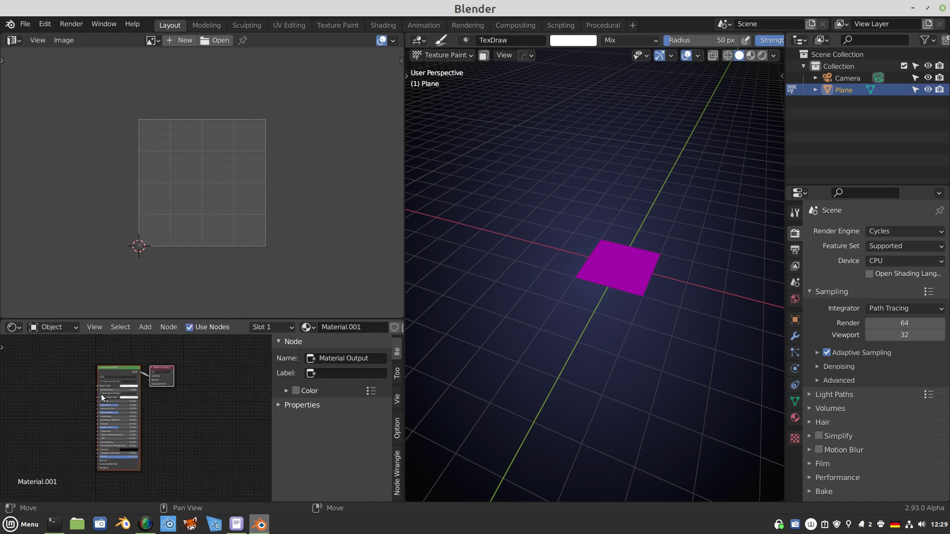
pyautogui.press('n')
pyautogui.press('Home')
pyautogui.scroll(3, 94, 421)
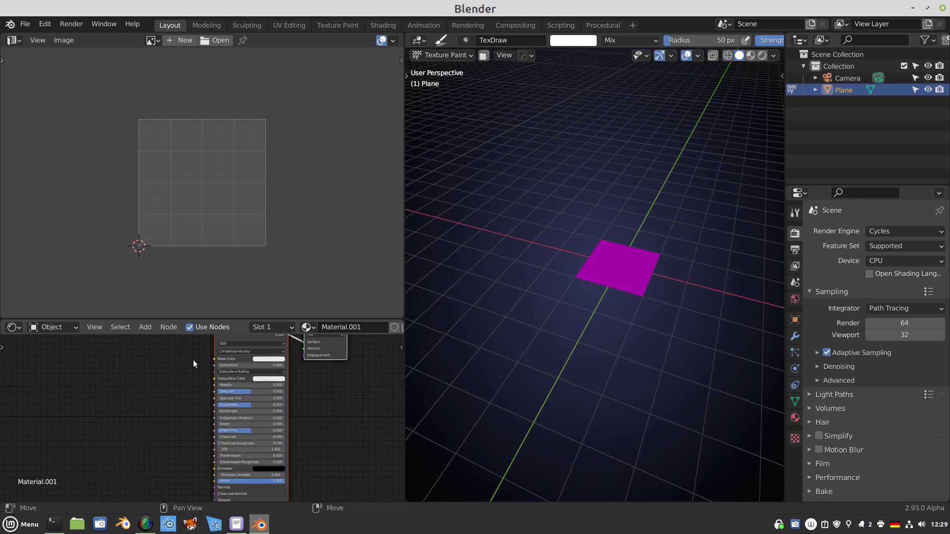
pyautogui.scroll(-2, 286, 467)
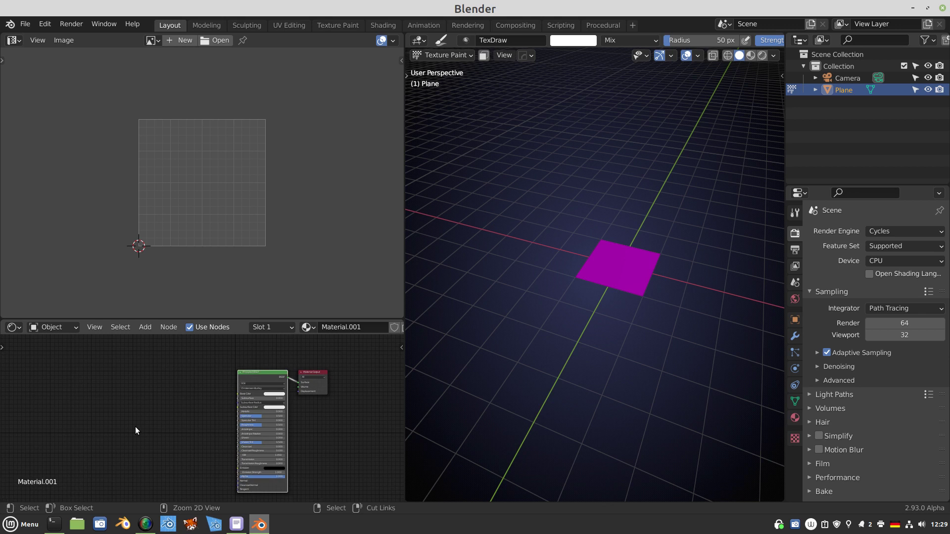
pyautogui.hotkey('ctrl', 't')
pyautogui.moveTo(135, 427); pyautogui.dragTo(88, 392)
pyautogui.scroll(2, 168, 433)
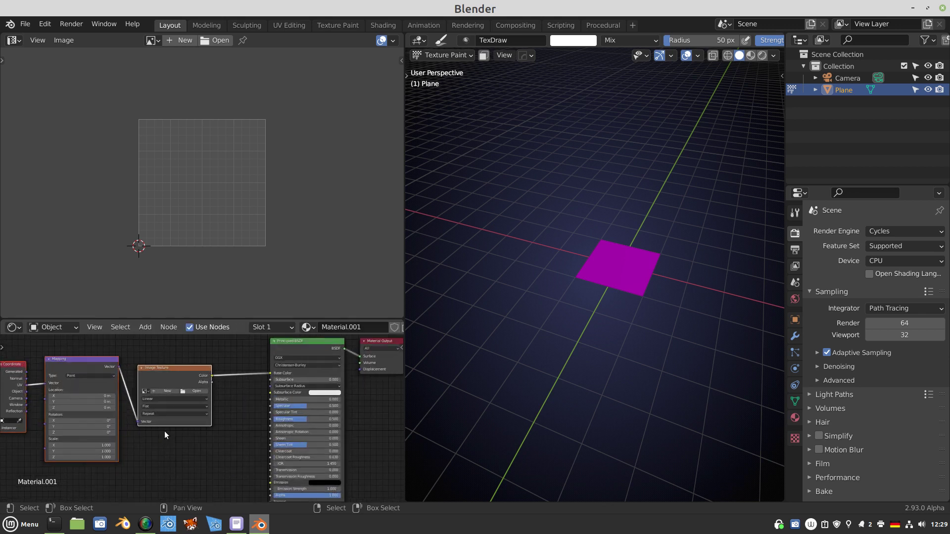
pyautogui.click(145, 392)
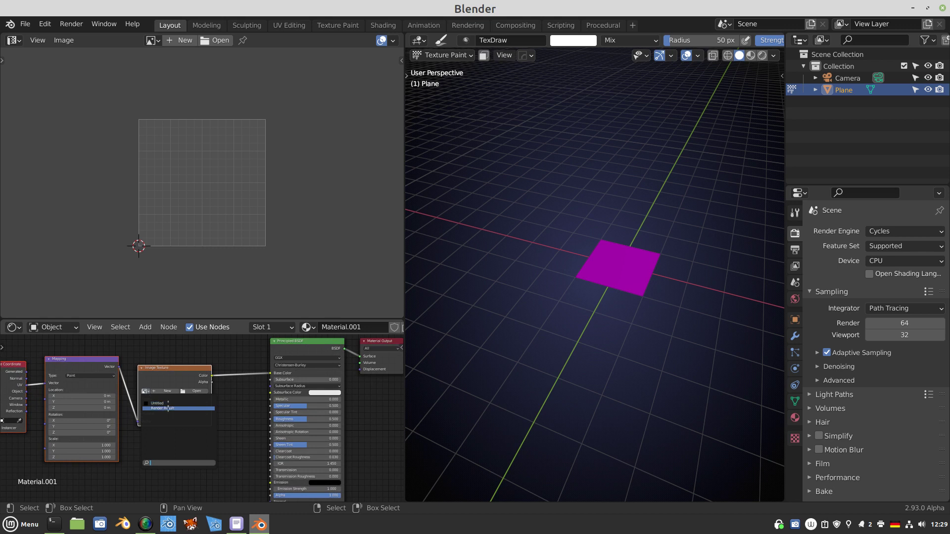
pyautogui.click(158, 403)
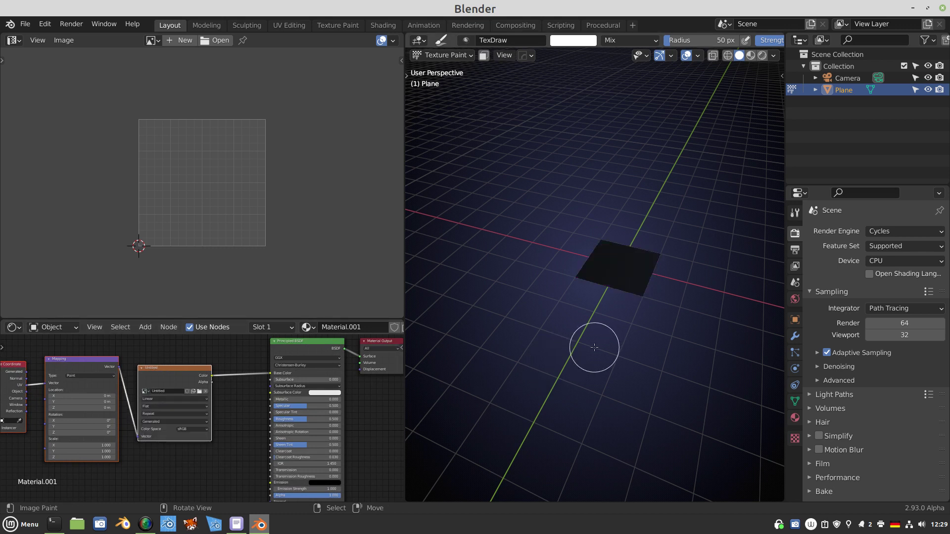
# Step: Show the plane from the top view and enable Wireframe in its viewport display settings
pyautogui.press('KP_7')
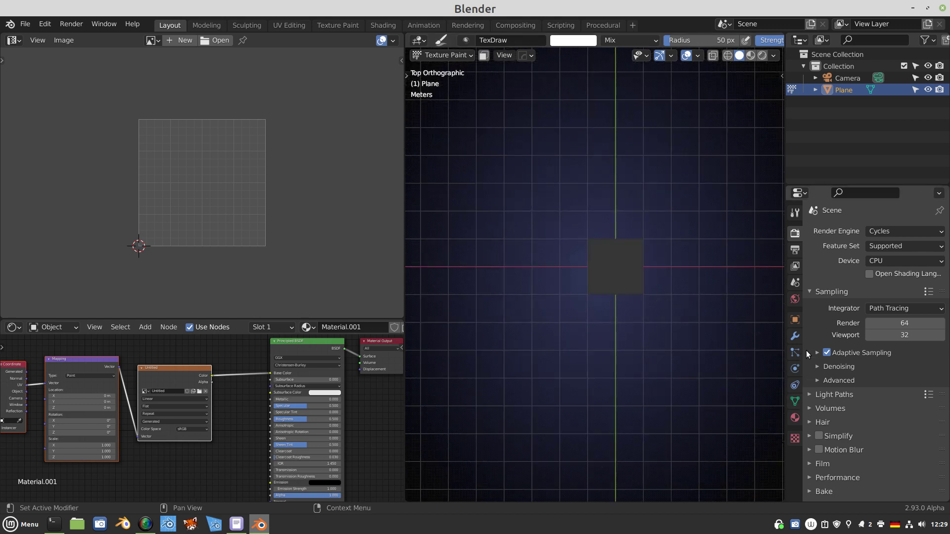
pyautogui.click(795, 320)
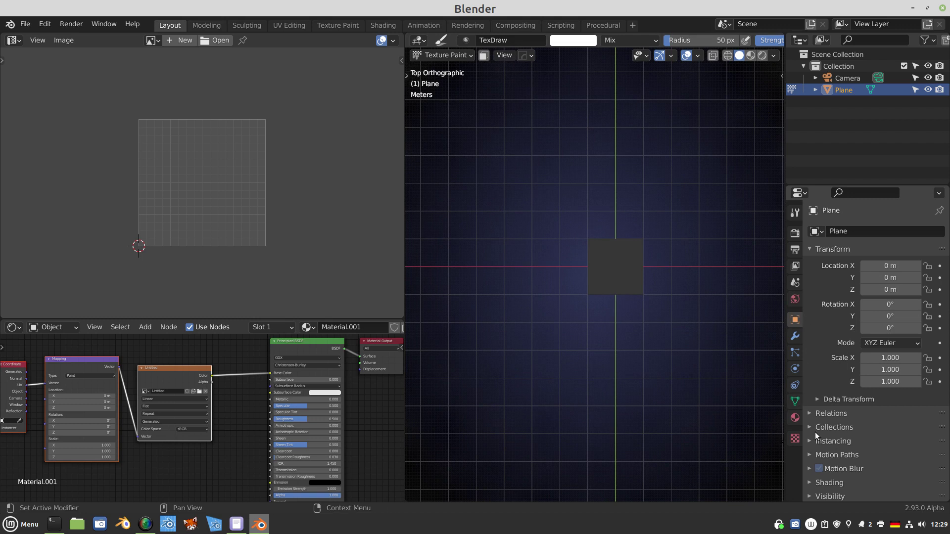
pyautogui.scroll(-2, 819, 478)
pyautogui.click(808, 480)
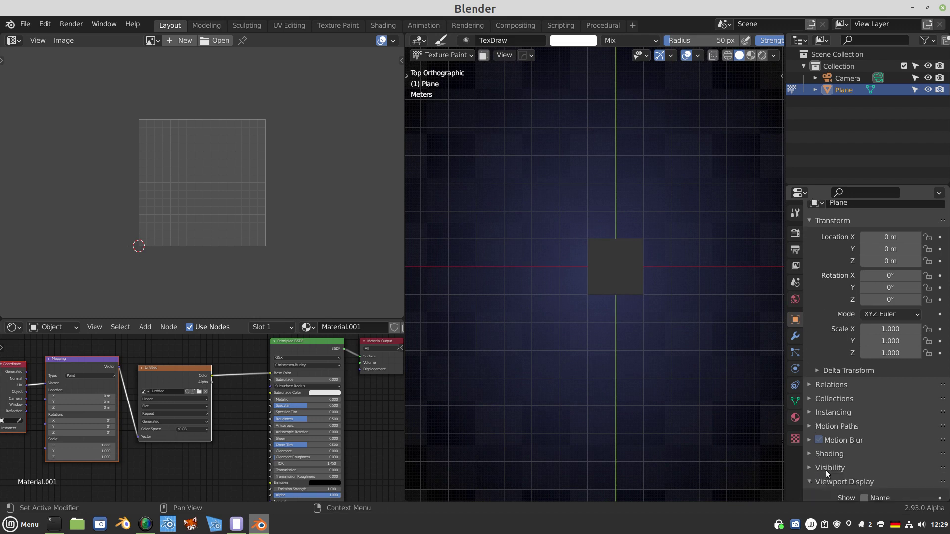
pyautogui.scroll(-7, 841, 457)
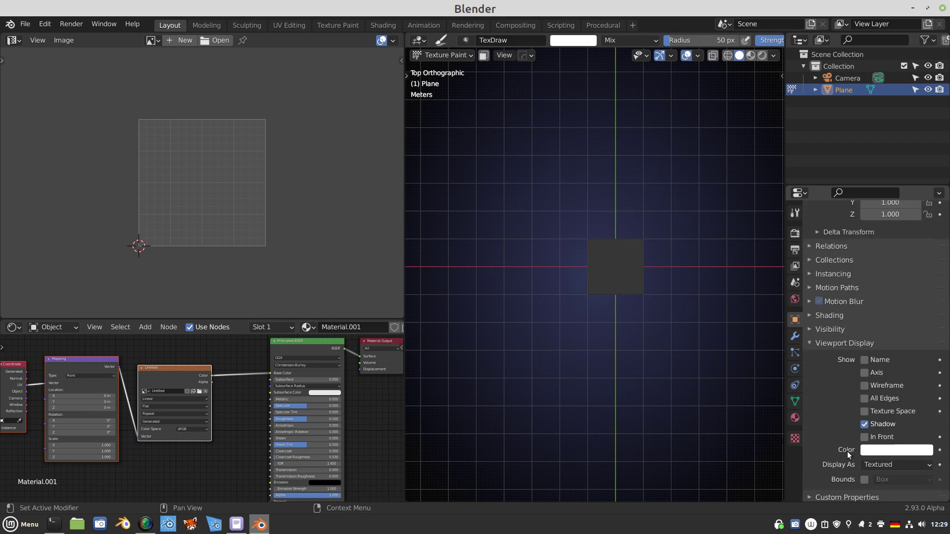
pyautogui.click(865, 385)
# Step: Set the brush radius to 7 px and paint several wavy white strokes around the plane's middle face
pyautogui.scroll(4, 641, 365)
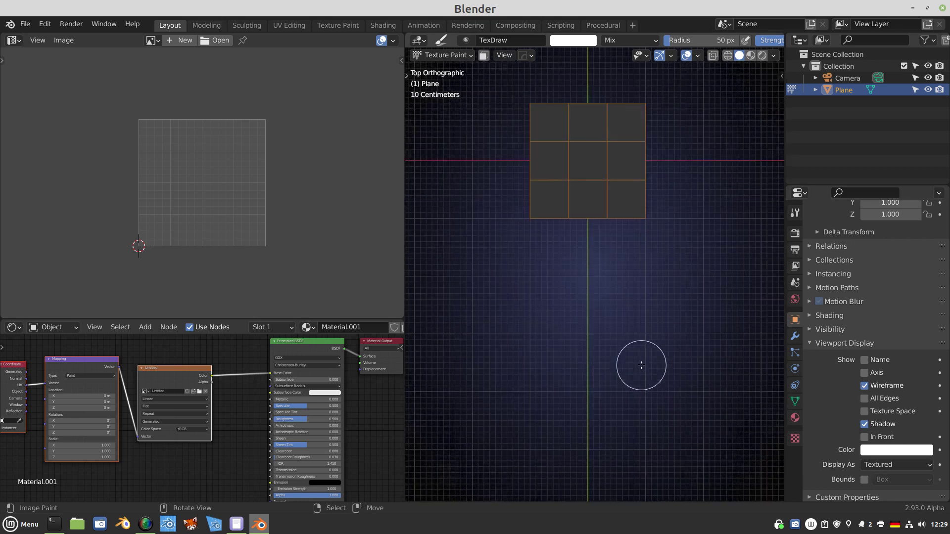
pyautogui.keyDown('shift'); pyautogui.moveTo(621, 318); pyautogui.dragTo(619, 394, button='middle'); pyautogui.keyUp('shift')
pyautogui.scroll(3, 585, 333)
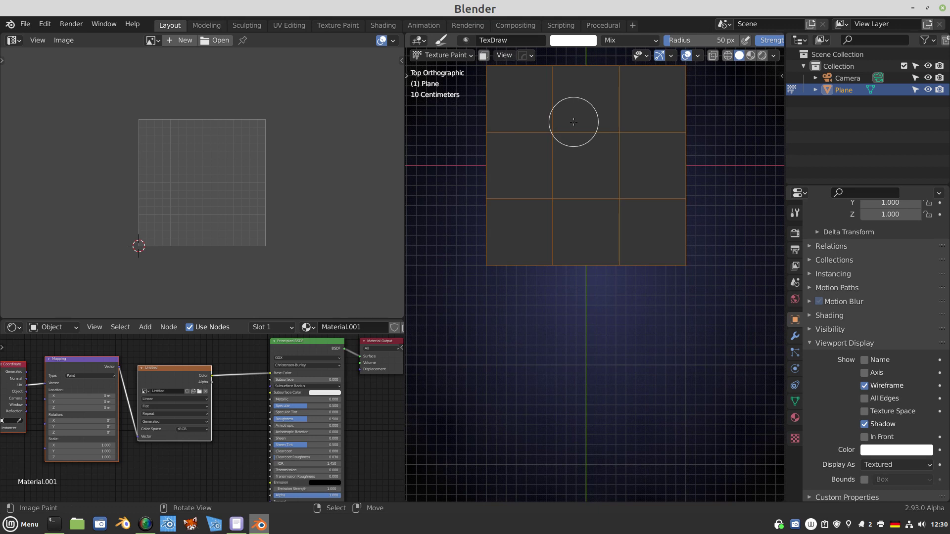
pyautogui.press('f')
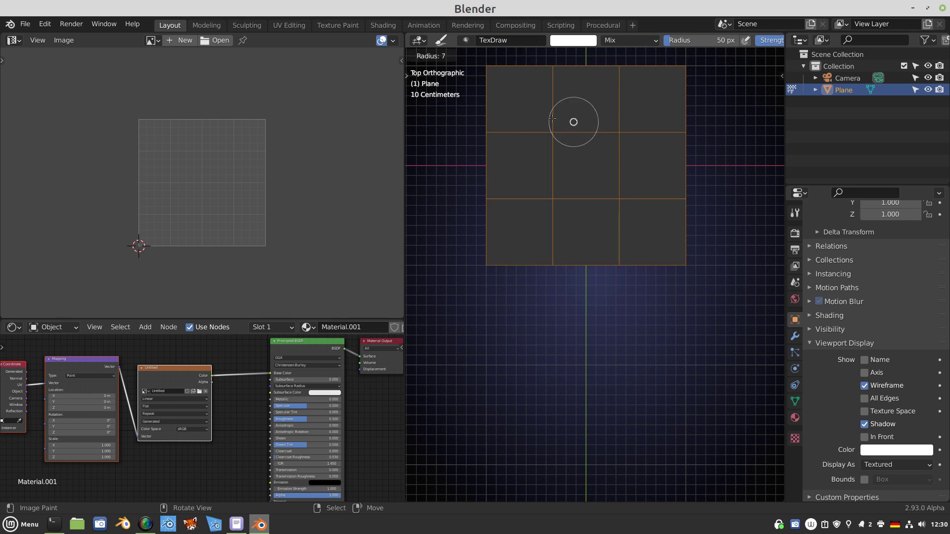
pyautogui.click(562, 138)
pyautogui.moveTo(567, 101); pyautogui.dragTo(611, 217)
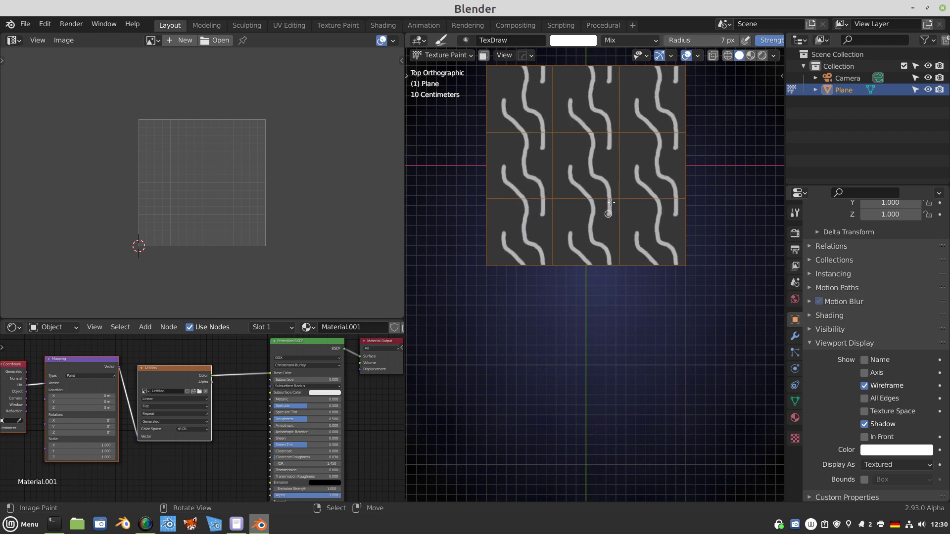
pyautogui.moveTo(629, 149)
pyautogui.mouseDown()
pyautogui.moveTo(613, 179)
pyautogui.moveTo(625, 215)
pyautogui.mouseUp()
pyautogui.moveTo(569, 124); pyautogui.dragTo(584, 183)
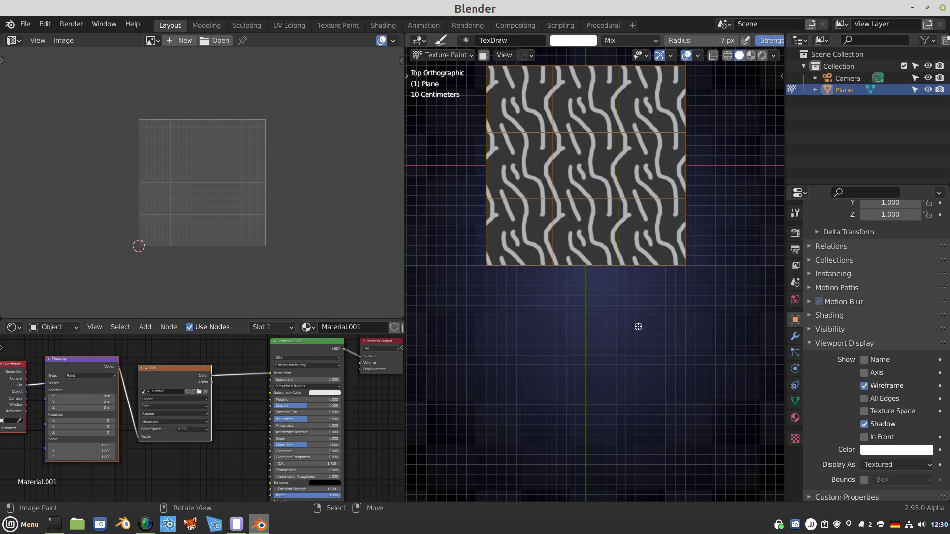
# Step: Return to Object Mode, delete the subdivided plane and add a new mesh plane in its place
pyautogui.click(442, 55)
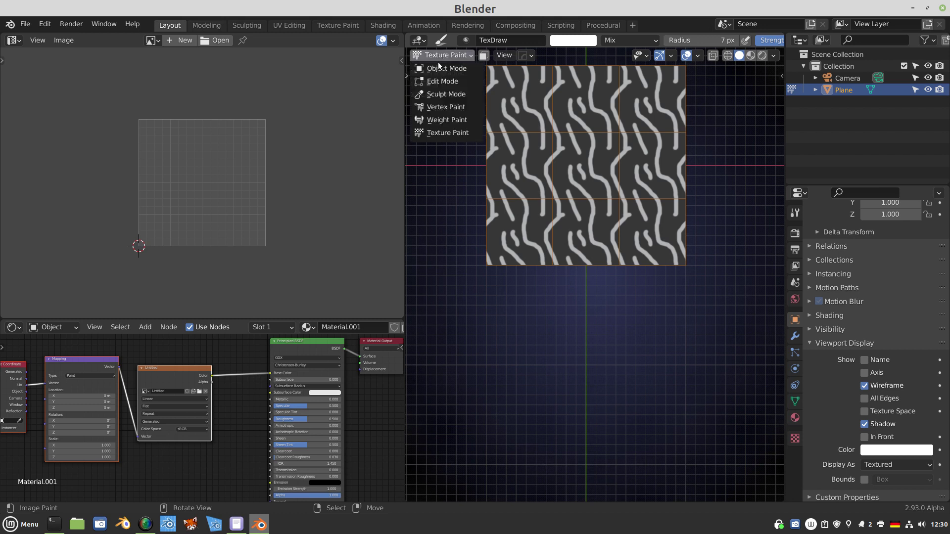
pyautogui.click(442, 68)
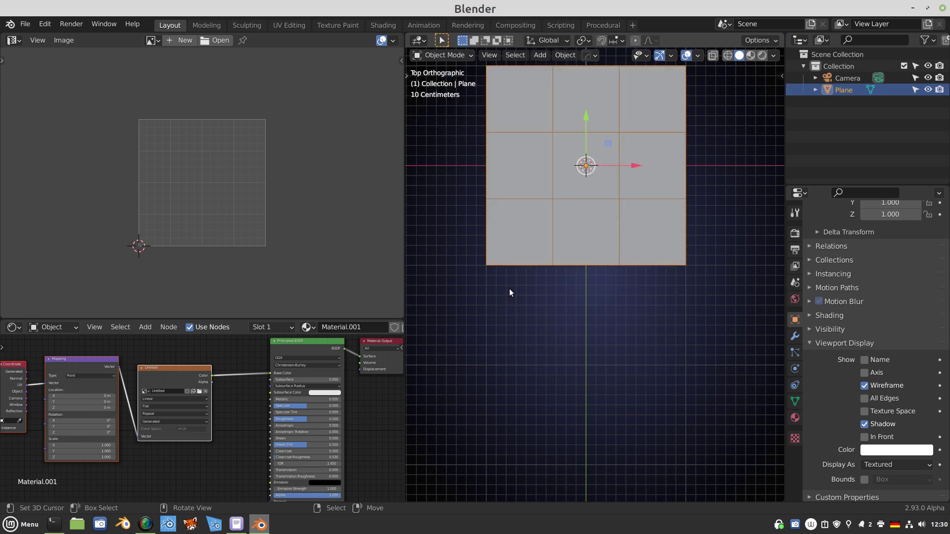
pyautogui.press('x')
pyautogui.click(592, 331)
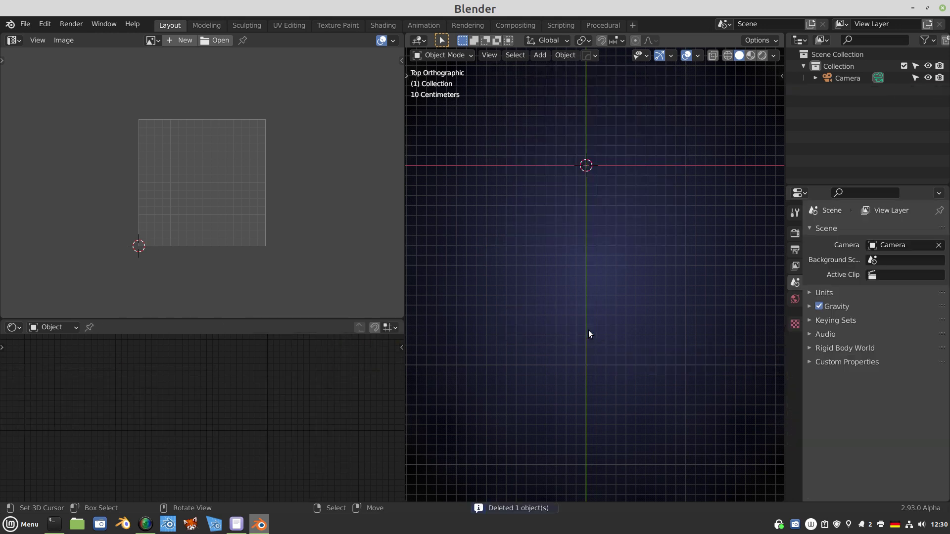
pyautogui.hotkey('shift', 'a')
pyautogui.moveTo(542, 250)
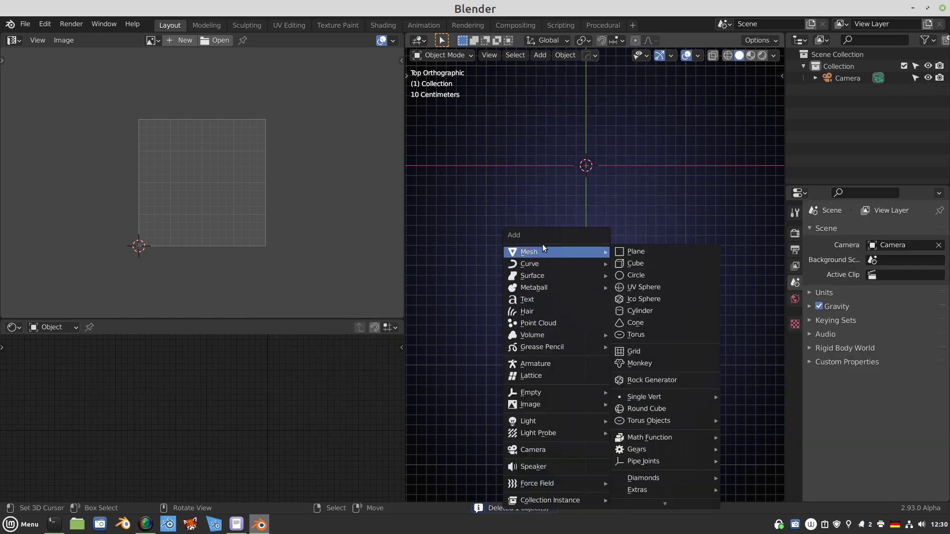
pyautogui.click(634, 252)
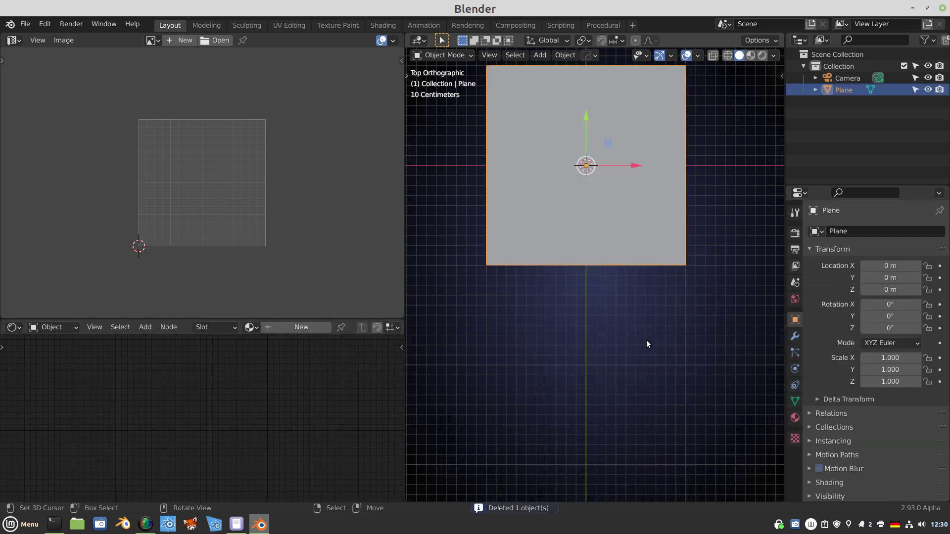
# Step: Scale the new plane's mesh along X to about a tenth of its width and unwrap it with Project from View
pyautogui.press('Tab')
pyautogui.press('s')
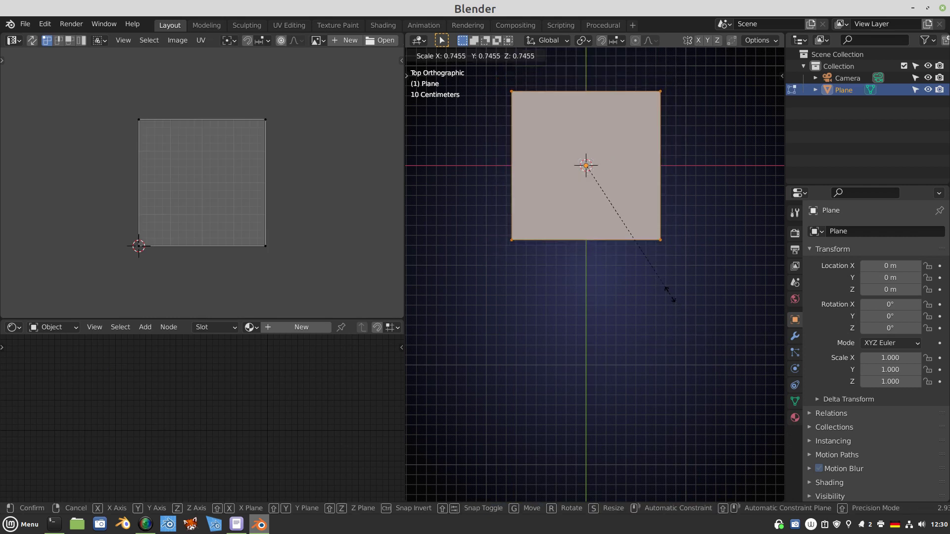
pyautogui.press('x')
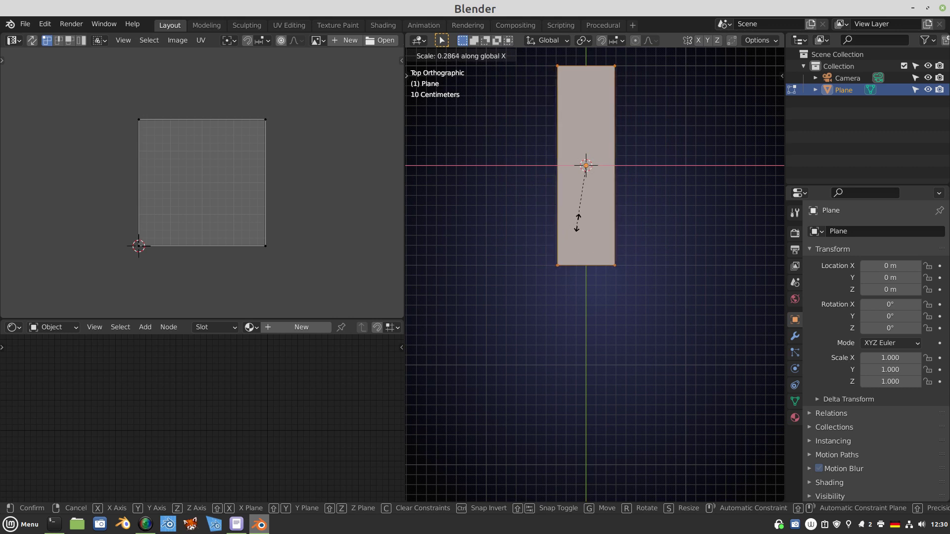
pyautogui.click(590, 184)
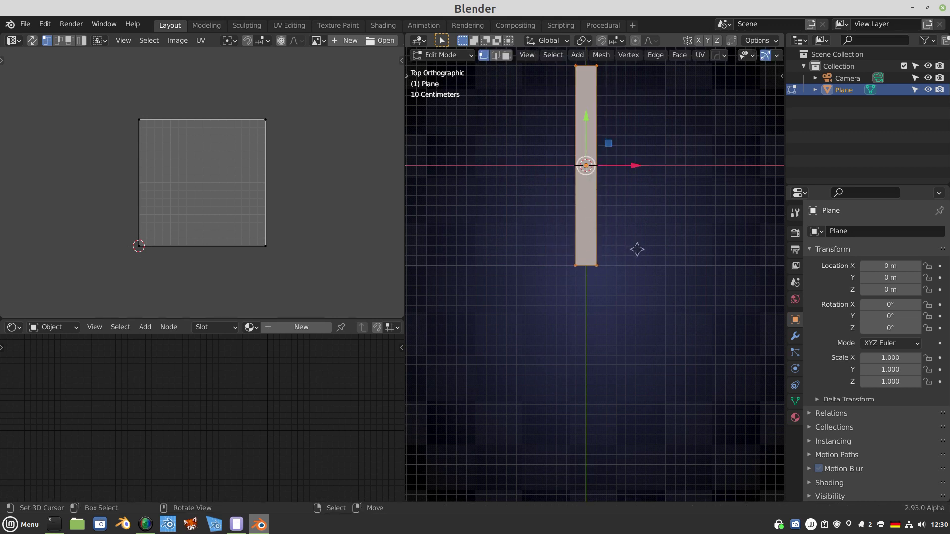
pyautogui.press('u')
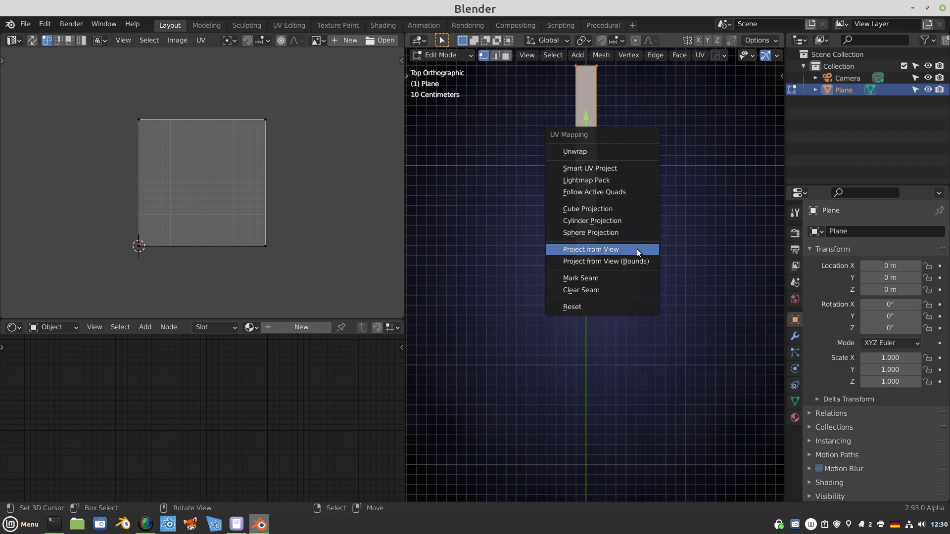
pyautogui.click(603, 249)
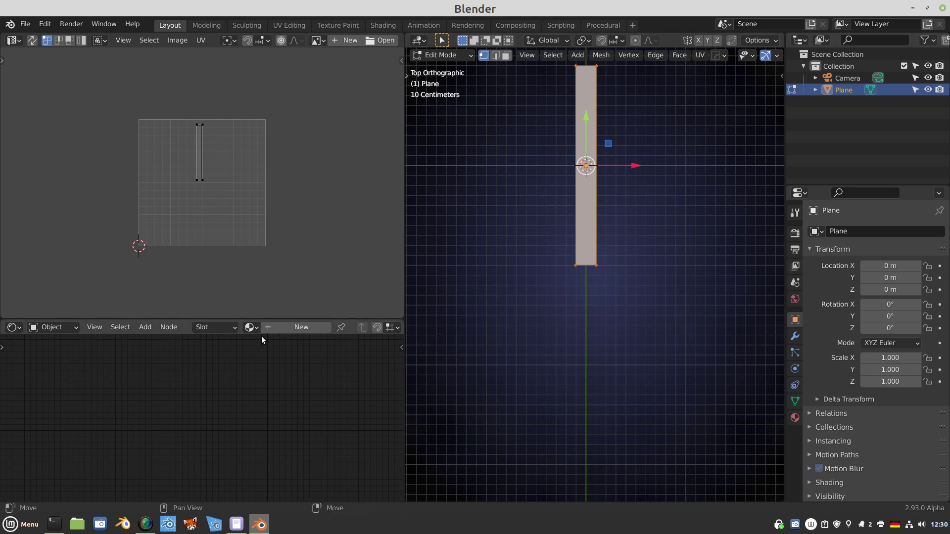
# Step: Assign Material.001 to the narrow plane and display it in Object Mode with Material Preview shading
pyautogui.click(250, 327)
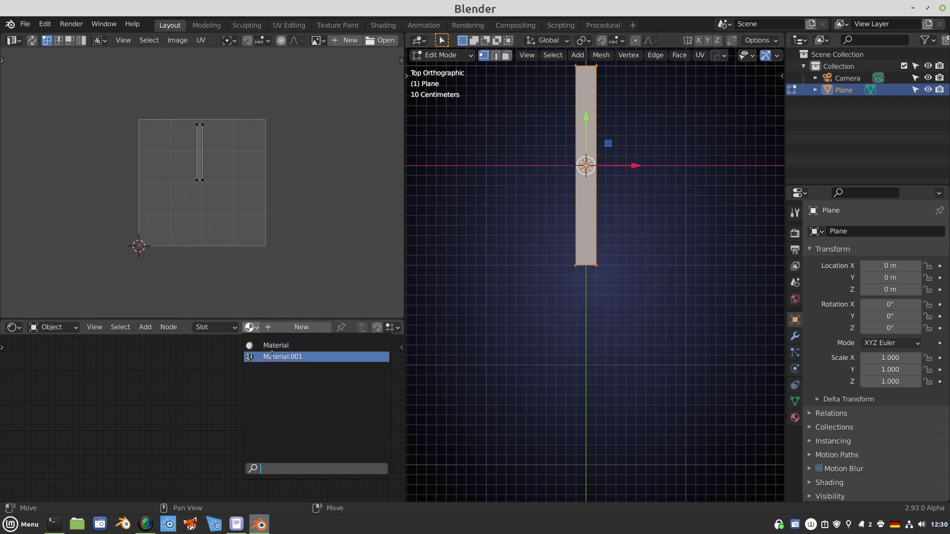
pyautogui.click(270, 355)
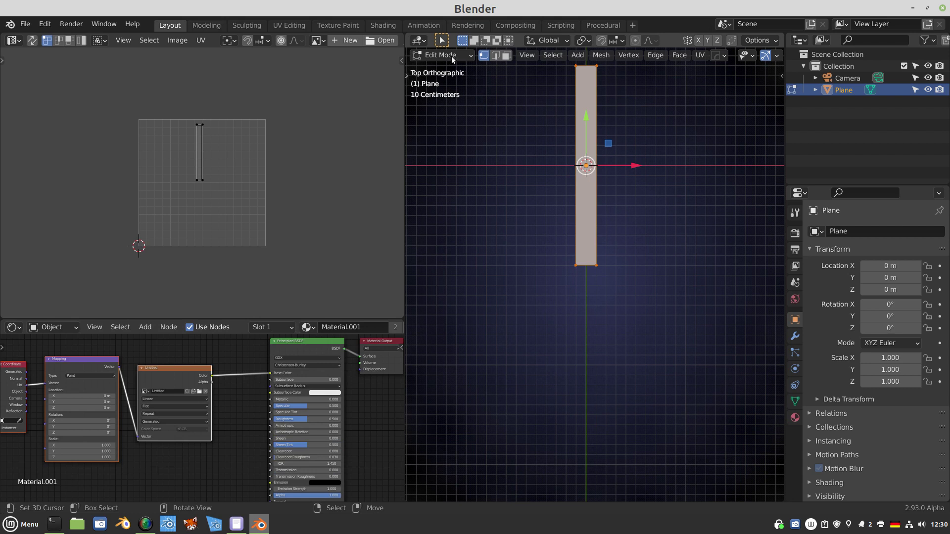
pyautogui.click(452, 56)
pyautogui.click(445, 68)
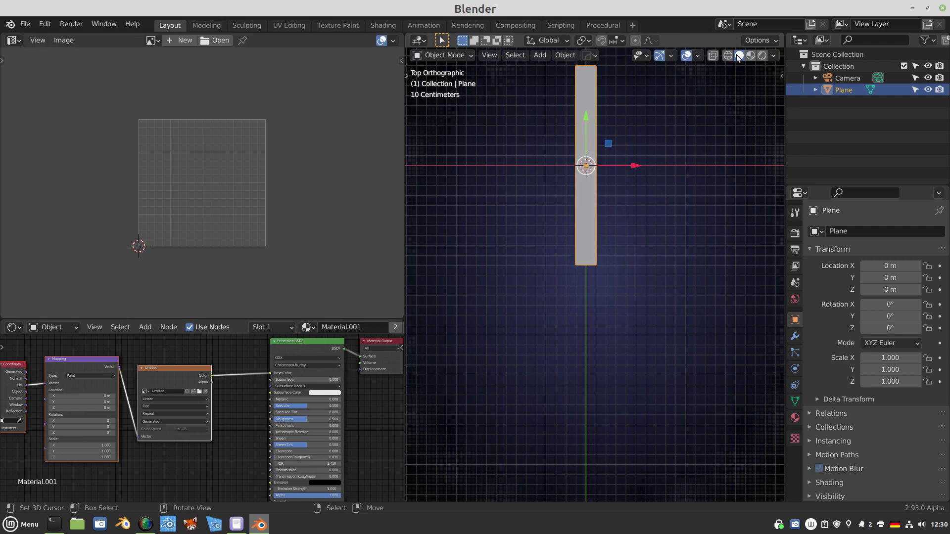
pyautogui.click(752, 55)
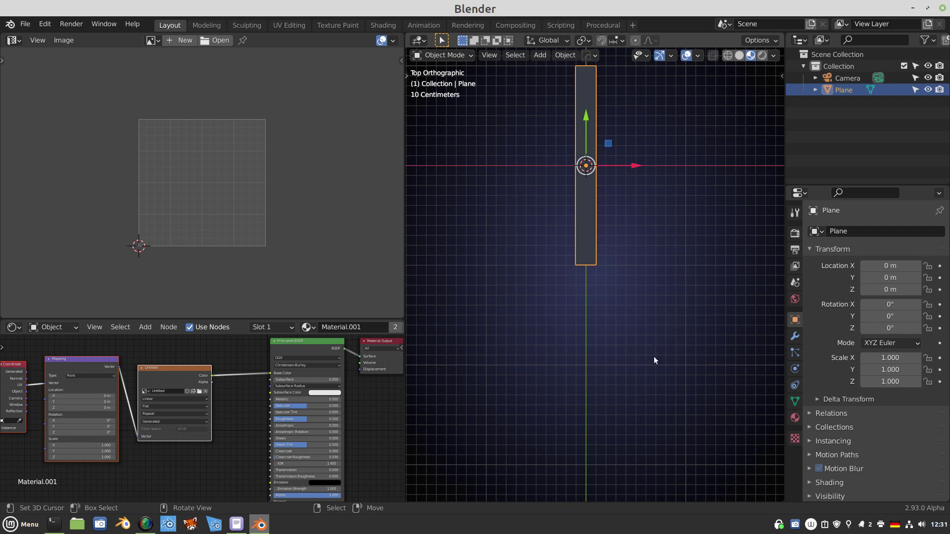
# Step: Set the Mapping node's X, Y and Z scale to 3
pyautogui.moveTo(622, 381); pyautogui.dragTo(624, 328, button='middle')
pyautogui.keyDown('shift'); pyautogui.scroll(-5, 624, 312); pyautogui.keyUp('shift')
pyautogui.scroll(-3, 240, 399)
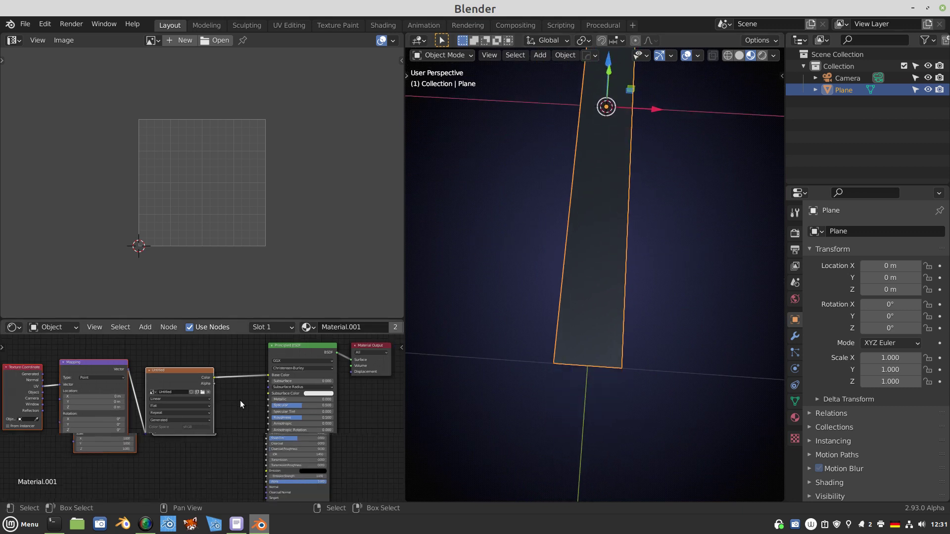
pyautogui.moveTo(210, 429); pyautogui.dragTo(238, 423, button='middle')
pyautogui.scroll(6, 316, 416)
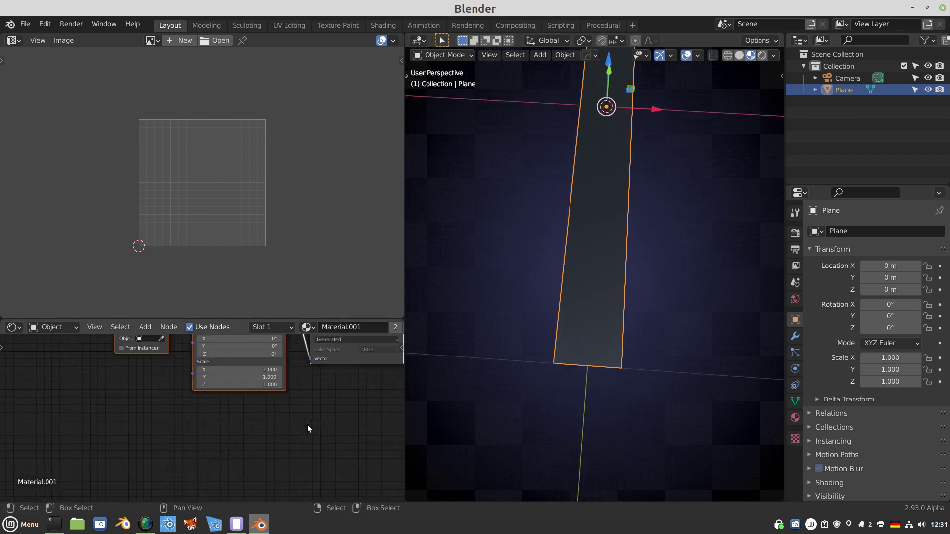
pyautogui.moveTo(292, 411); pyautogui.dragTo(314, 306, button='middle')
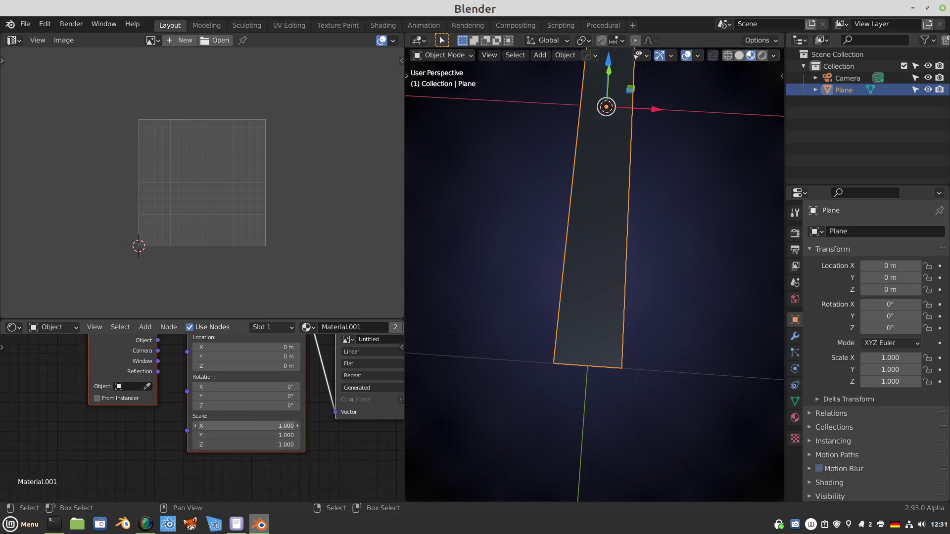
pyautogui.moveTo(246, 426); pyautogui.dragTo(246, 445)
pyautogui.write('3')
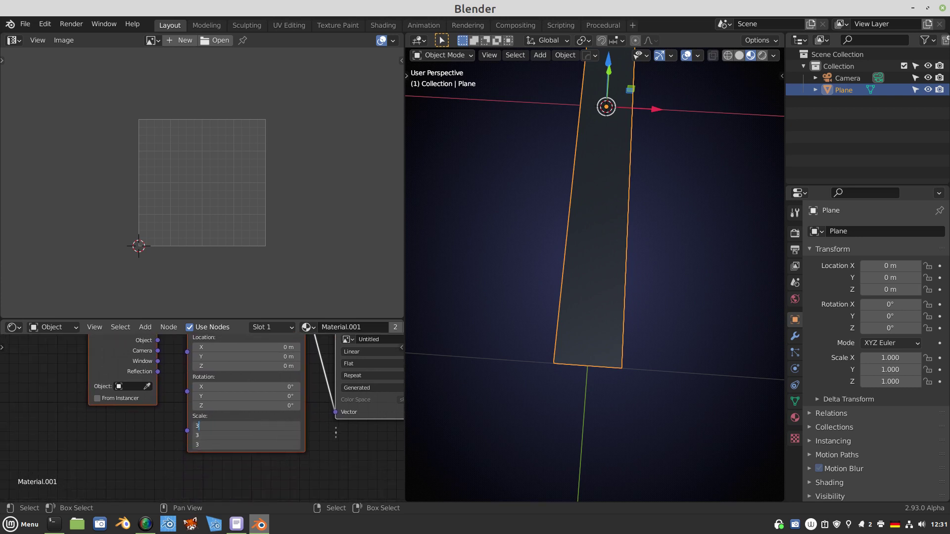
pyautogui.press('Return')
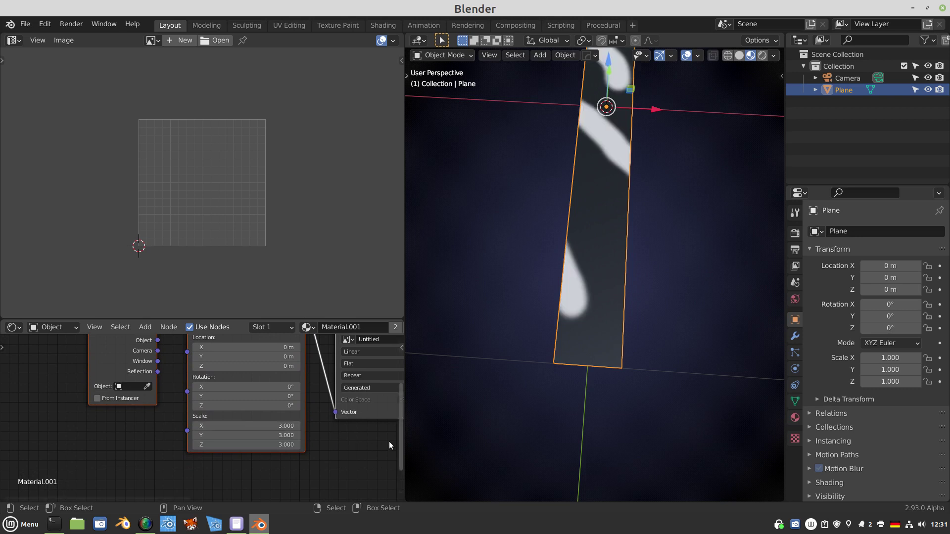
# Step: Set the Mapping node's scale to 7 on all axes and adjust it to X 6.6, Y 7.2 and Z 7.2
pyautogui.scroll(-5, 514, 383)
pyautogui.scroll(4, 515, 383)
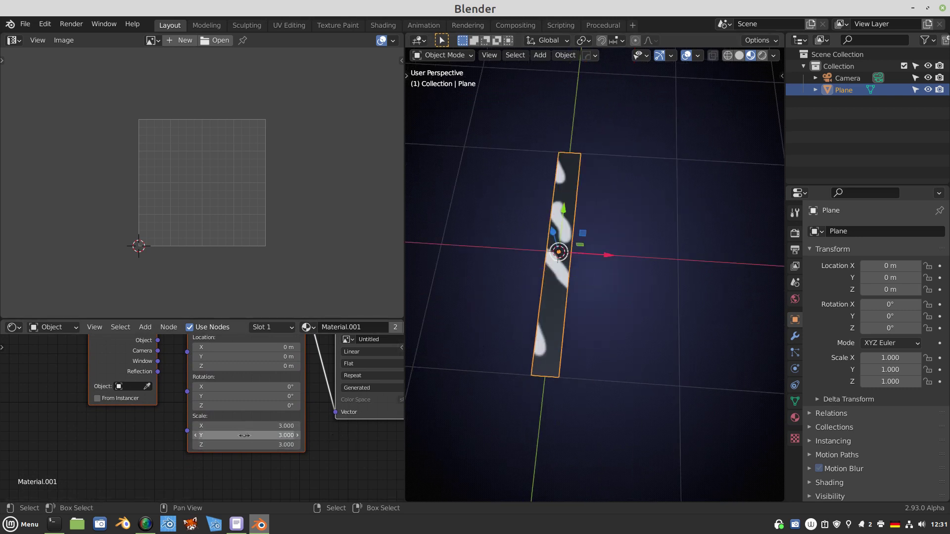
pyautogui.moveTo(240, 426); pyautogui.dragTo(240, 444)
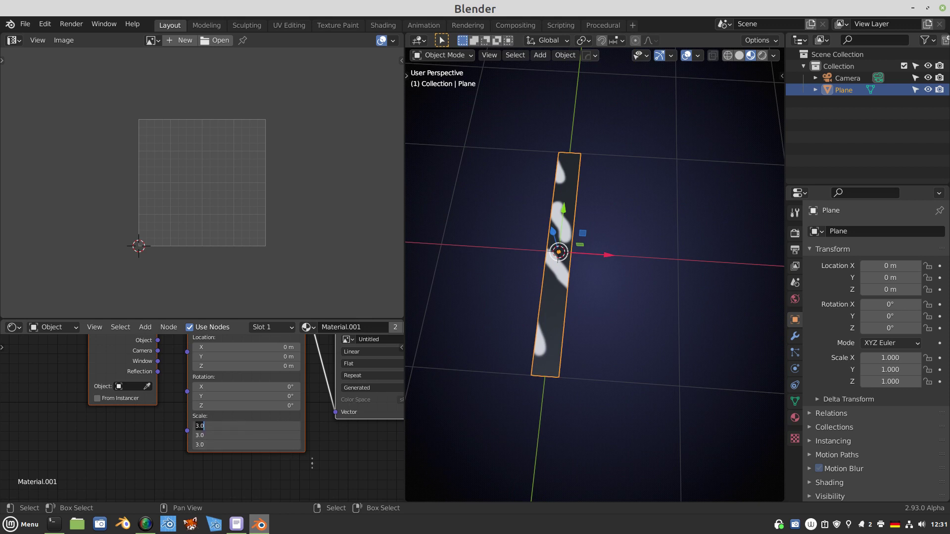
pyautogui.write('7')
pyautogui.press('Return')
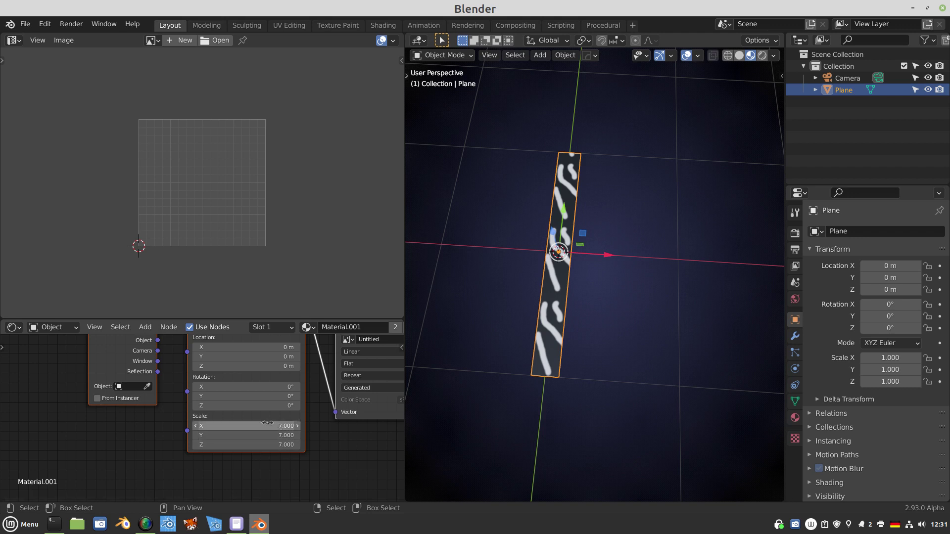
pyautogui.moveTo(267, 422)
pyautogui.mouseDown()
pyautogui.moveTo(247, 425)
pyautogui.moveTo(263, 443)
pyautogui.moveTo(293, 427)
pyautogui.moveTo(245, 346)
pyautogui.moveTo(261, 409)
pyautogui.moveTo(257, 401)
pyautogui.moveTo(253, 425)
pyautogui.mouseUp()
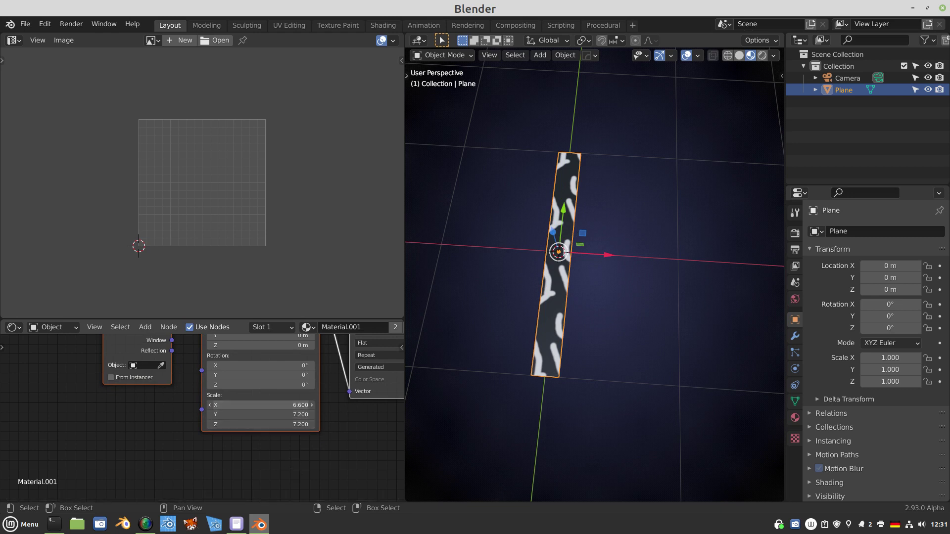
# Step: Set the Mapping node's X, Y and Z scale to 2
pyautogui.moveTo(258, 405); pyautogui.dragTo(259, 424)
pyautogui.write('2')
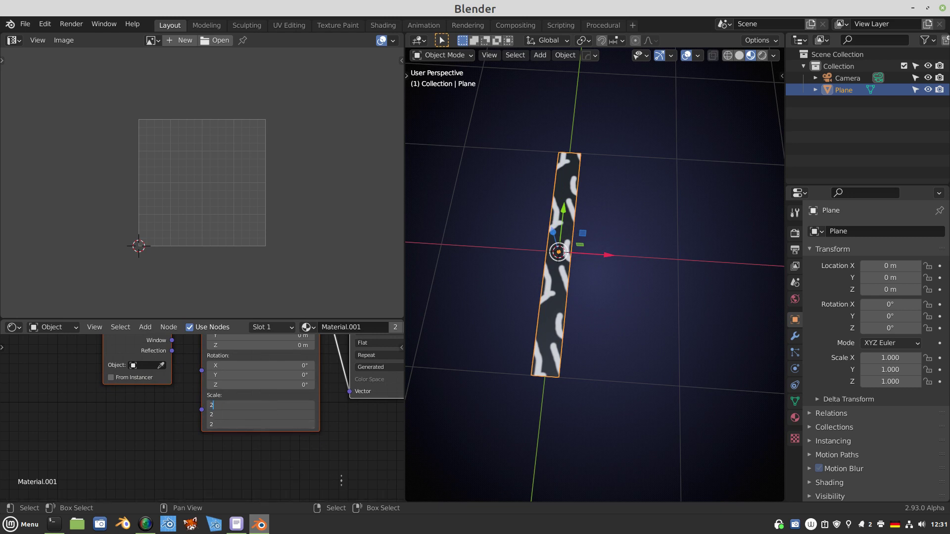
pyautogui.press('Return')
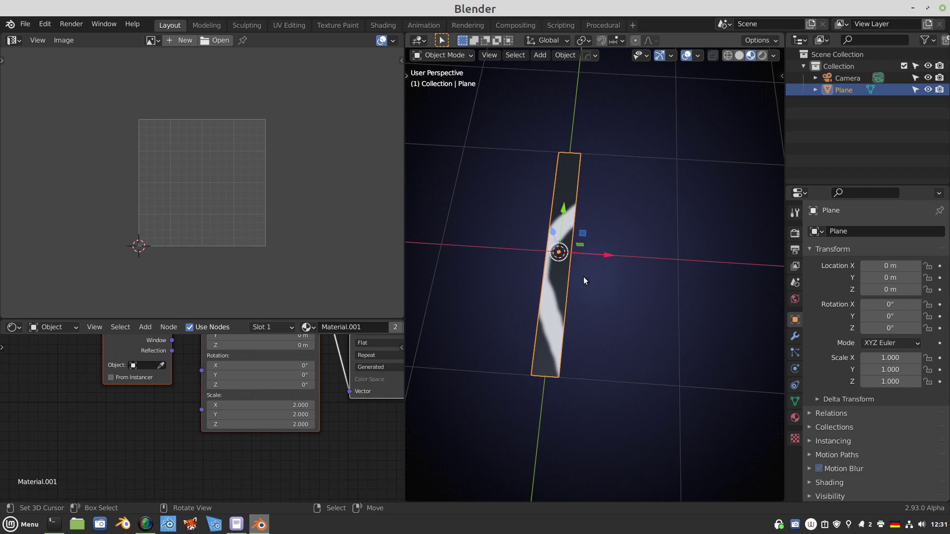
# Step: Add the Global UV node group and connect its Vector output to the Mapping node in place of Texture Coordinate's UV
pyautogui.scroll(-4, 174, 412)
pyautogui.moveTo(174, 412); pyautogui.dragTo(217, 450, button='middle')
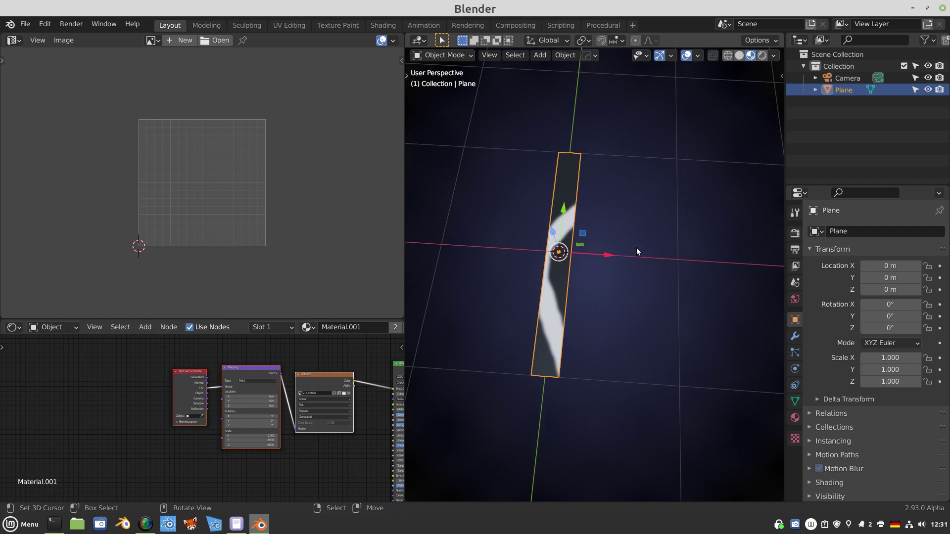
pyautogui.moveTo(61, 392); pyautogui.dragTo(138, 372, button='middle')
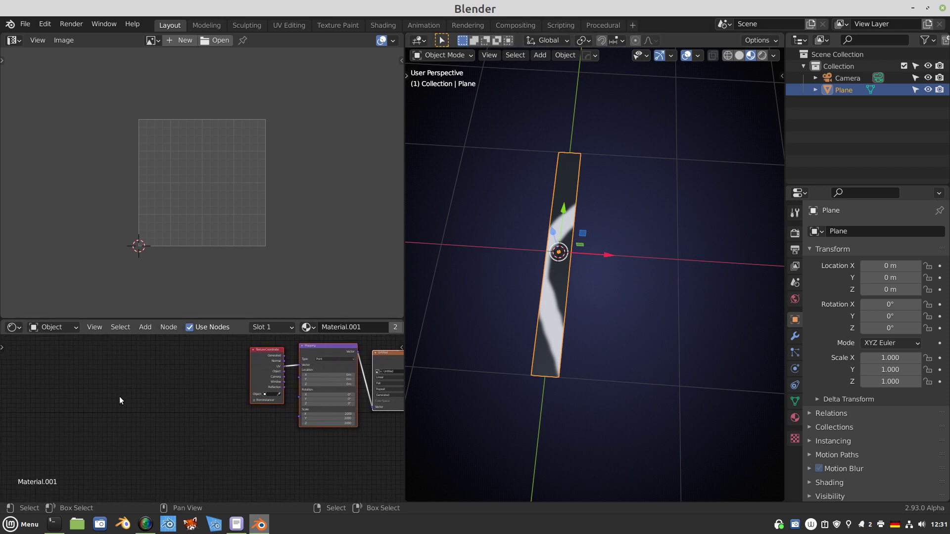
pyautogui.hotkey('shift', 'a')
pyautogui.moveTo(87, 487)
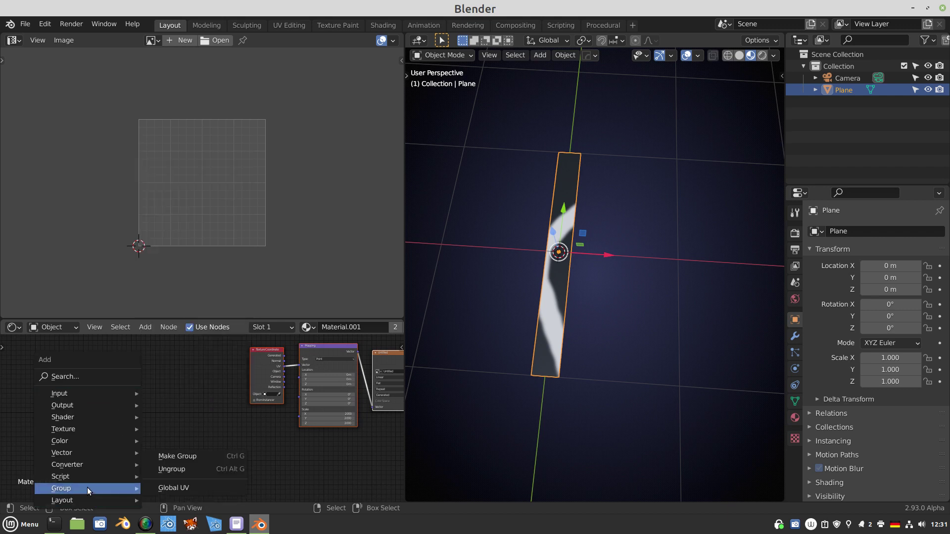
pyautogui.click(173, 488)
pyautogui.click(181, 438)
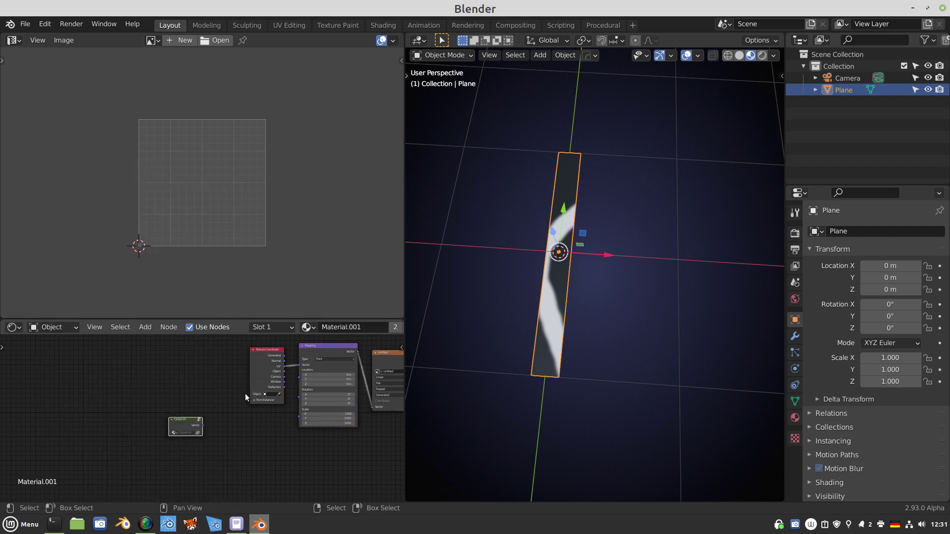
pyautogui.moveTo(250, 351); pyautogui.dragTo(146, 338)
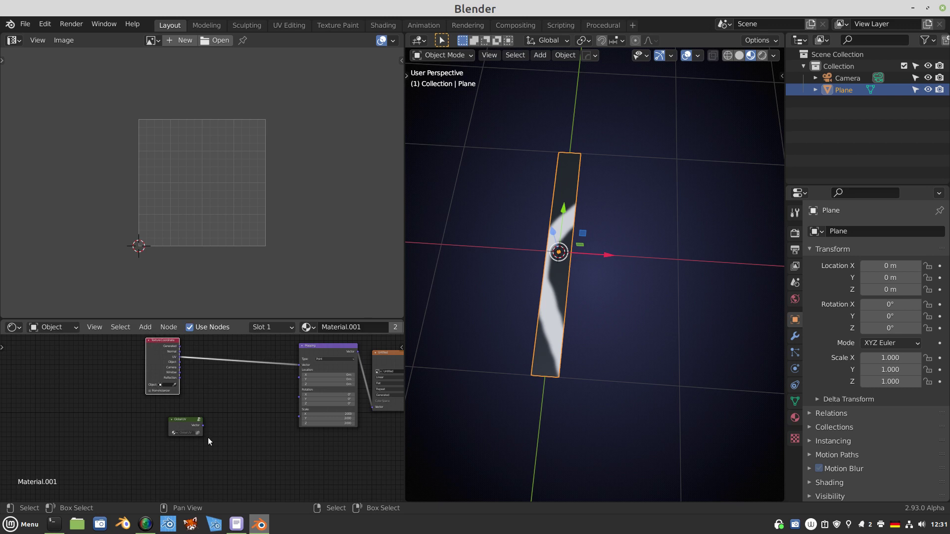
pyautogui.moveTo(203, 426); pyautogui.dragTo(298, 369)
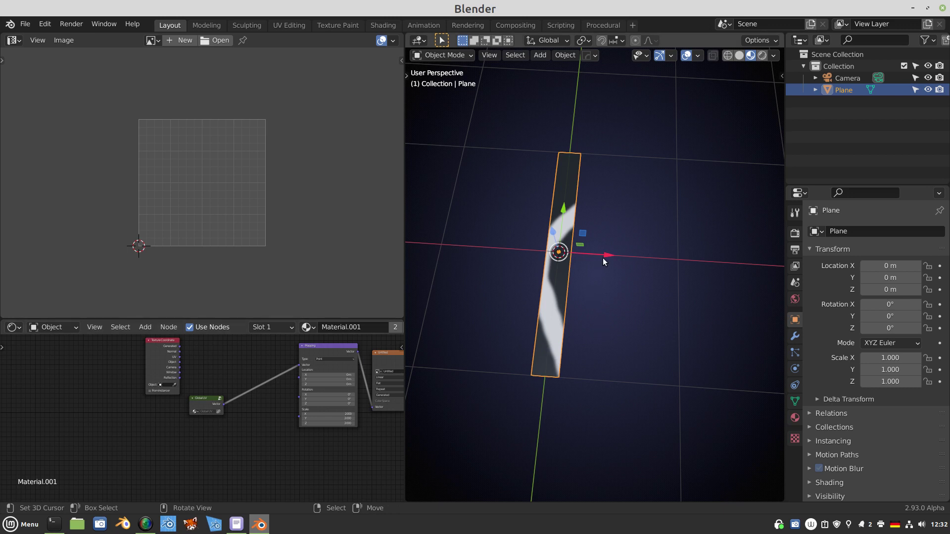
# Step: Duplicate the plank about 0.27 m along X and offset the copy about -0.97 m along Y
pyautogui.moveTo(602, 257)
pyautogui.mouseDown()
pyautogui.moveTo(583, 257)
pyautogui.moveTo(657, 265)
pyautogui.moveTo(594, 262)
pyautogui.moveTo(617, 260)
pyautogui.moveTo(613, 269)
pyautogui.mouseUp()
pyautogui.press('KP_7')
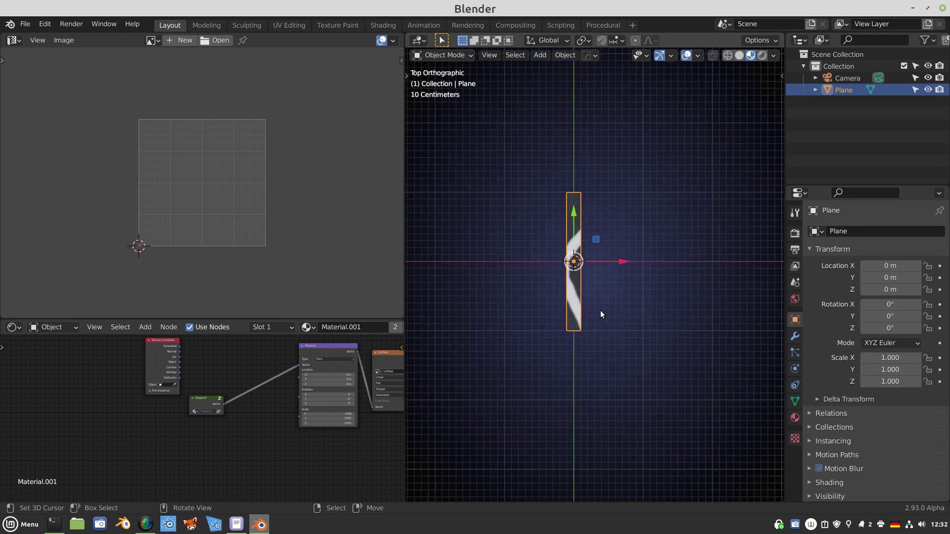
pyautogui.keyDown('shift'); pyautogui.moveTo(601, 302); pyautogui.dragTo(562, 302, button='middle'); pyautogui.keyUp('shift')
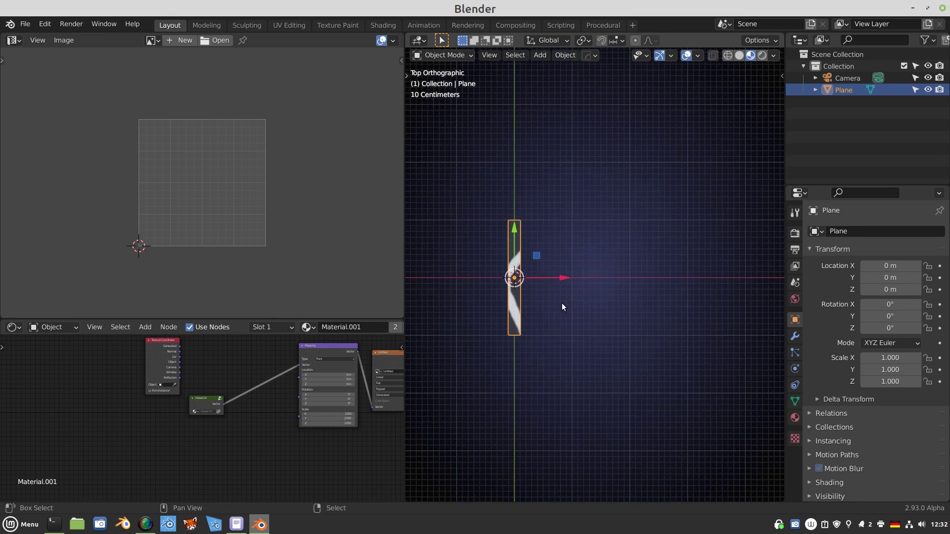
pyautogui.hotkey('shift', 'a')
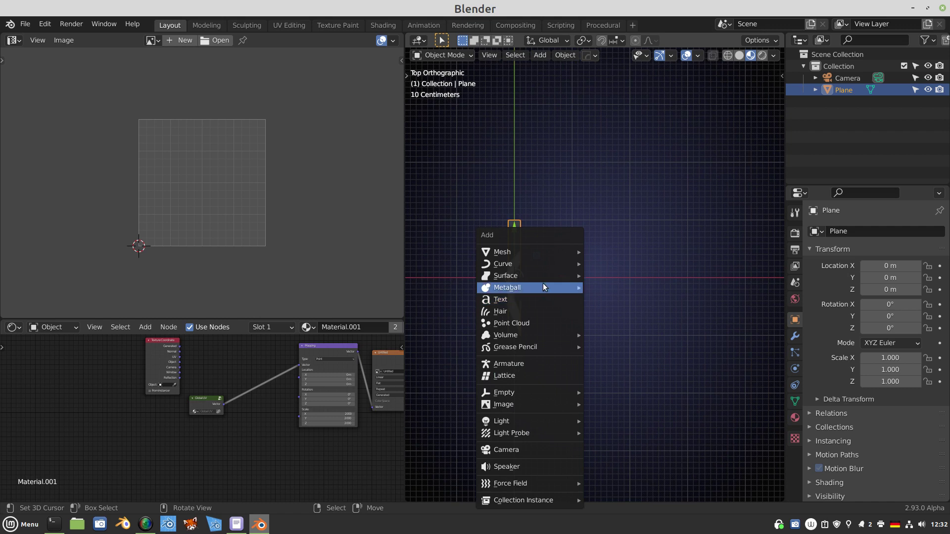
pyautogui.hotkey('shift', 'd')
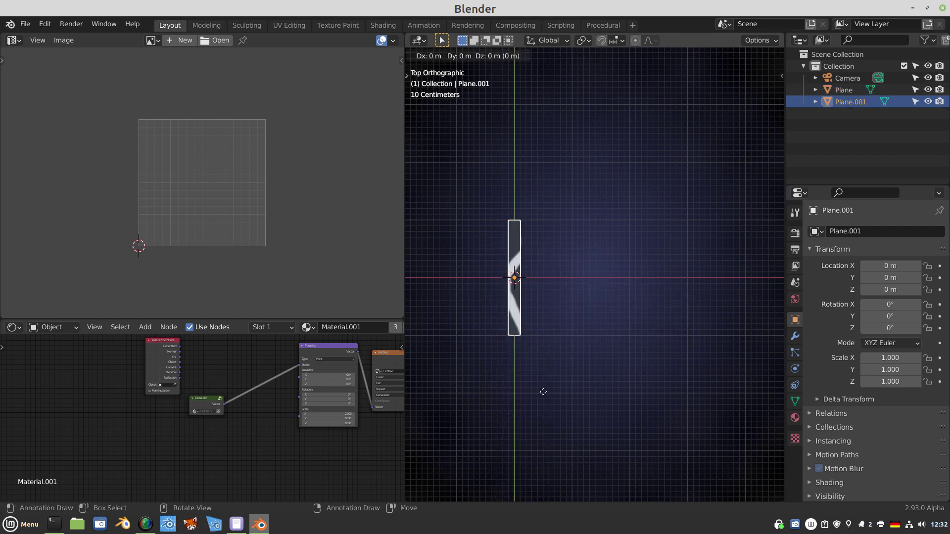
pyautogui.press('x')
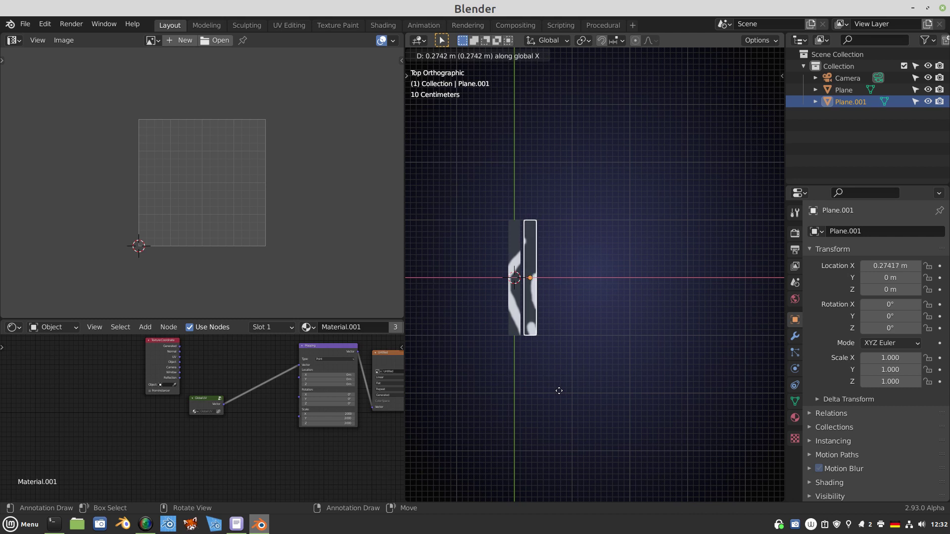
pyautogui.click(559, 391)
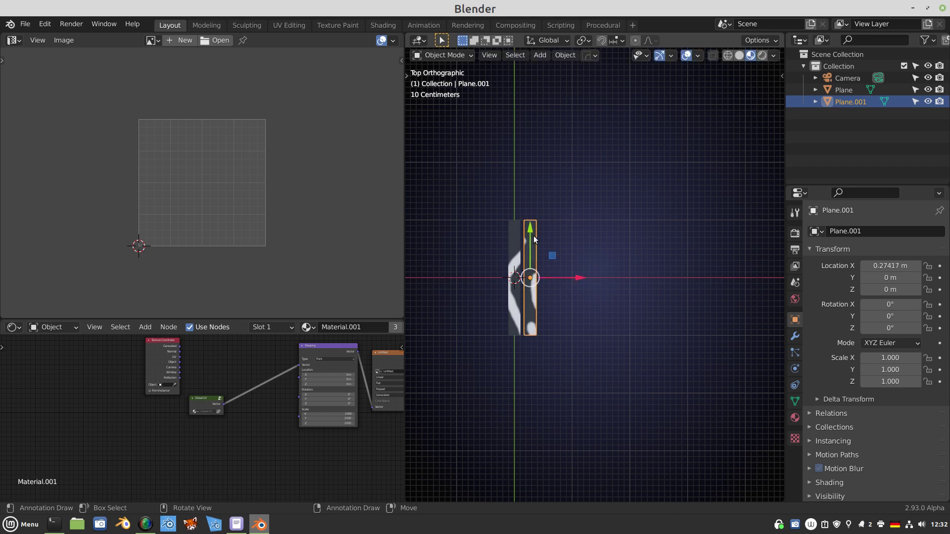
pyautogui.moveTo(533, 240); pyautogui.dragTo(529, 284)
# Step: Duplicate both staggered planks together about 0.55 m along the X axis
pyautogui.moveTo(480, 236); pyautogui.dragTo(551, 306)
pyautogui.hotkey('shift', 'd')
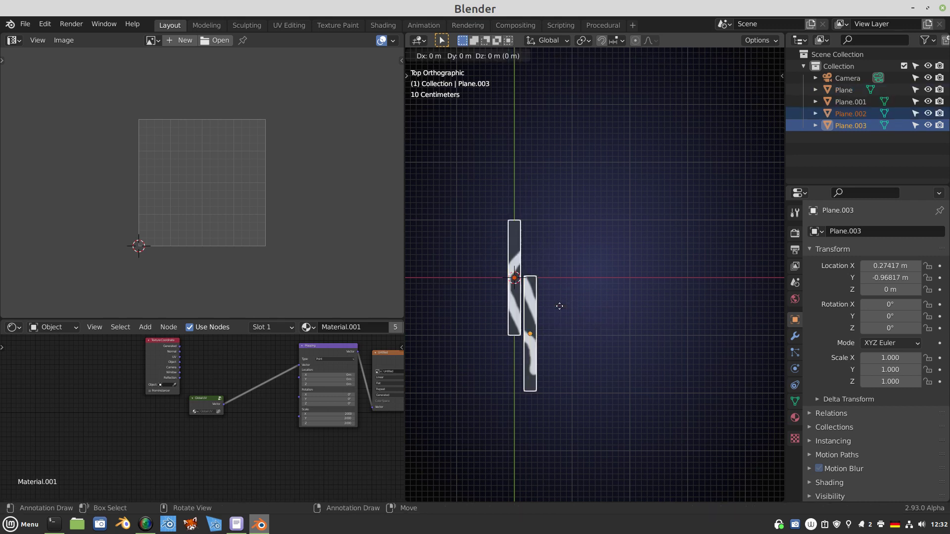
pyautogui.press('x')
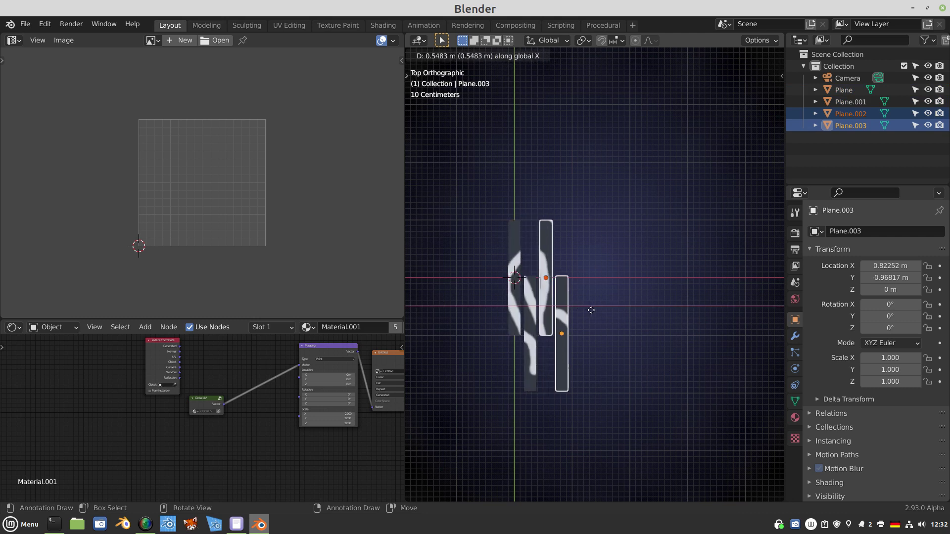
pyautogui.click(591, 311)
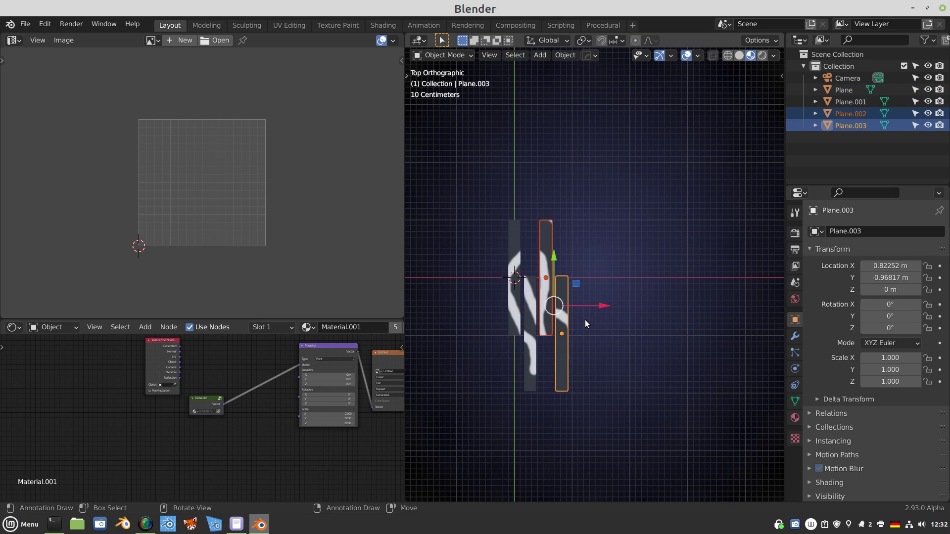
# Step: Repeat the X-axis duplication of the plank pair seven times to build a long staggered row
pyautogui.hotkey('shift', 'r')
pyautogui.hotkey('shift', 'r')
pyautogui.hotkey('shift', 'r')
pyautogui.hotkey('shift', 'r')
pyautogui.hotkey('shift', 'r')
pyautogui.hotkey('shift', 'r')
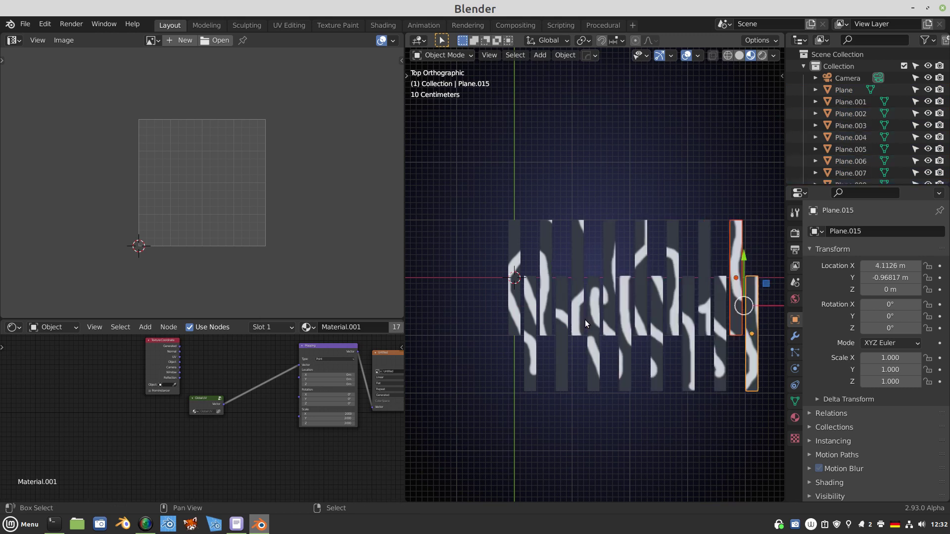
pyautogui.hotkey('shift', 'r')
# Step: Select the whole staggered row of planks and duplicate it about 2.04 m along the Y axis
pyautogui.keyDown('ctrl'); pyautogui.hscroll(3, 535, 400); pyautogui.keyUp('ctrl')
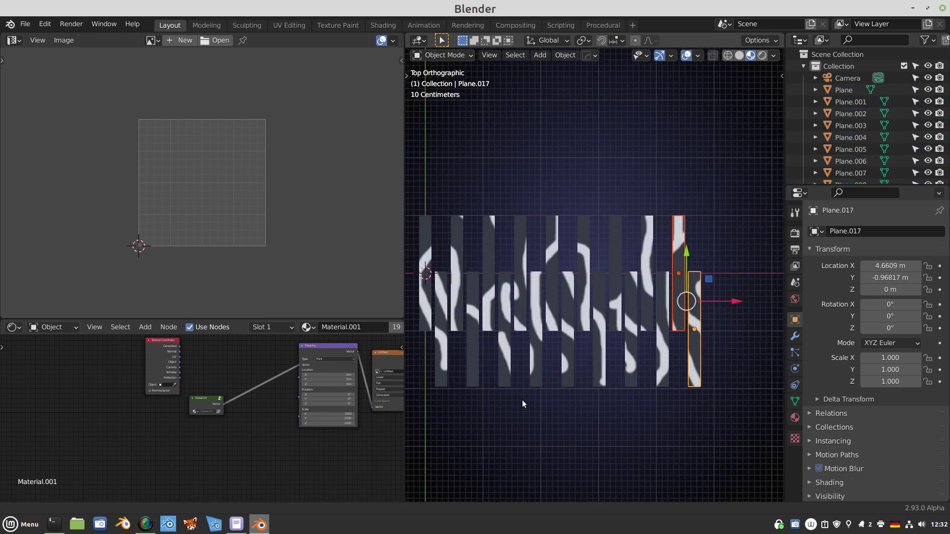
pyautogui.keyDown('shift'); pyautogui.moveTo(462, 360); pyautogui.dragTo(549, 373, button='middle'); pyautogui.keyUp('shift')
pyautogui.press('b')
pyautogui.moveTo(459, 253); pyautogui.dragTo(775, 400)
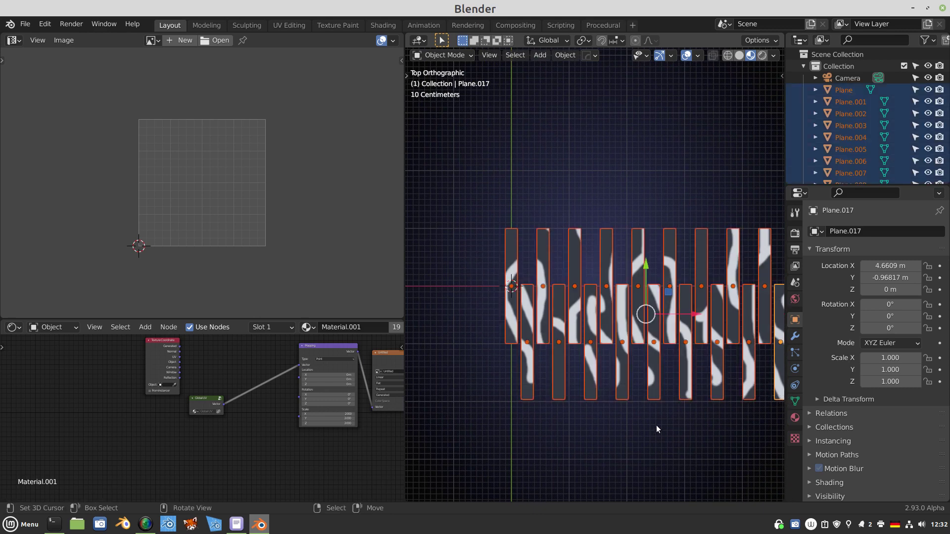
pyautogui.hotkey('shift', 'd')
pyautogui.press('y')
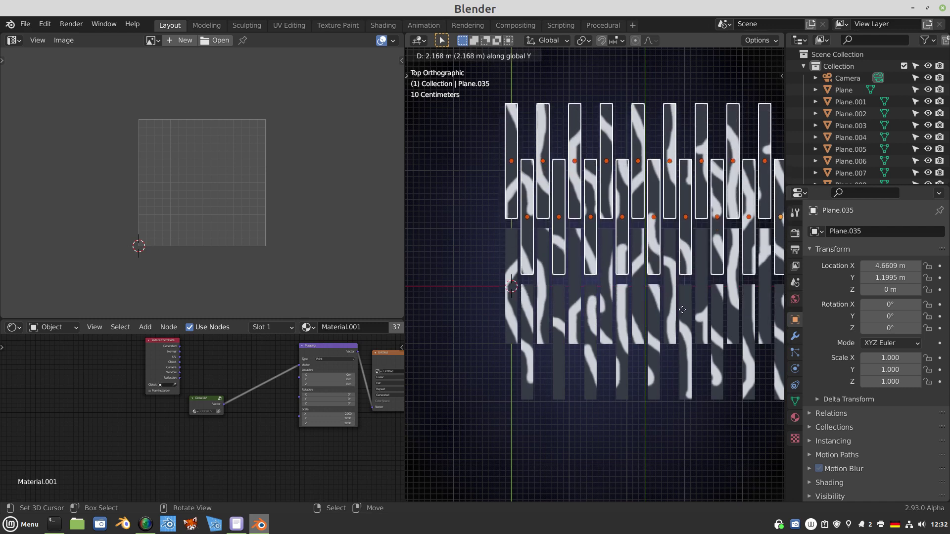
pyautogui.click(681, 308)
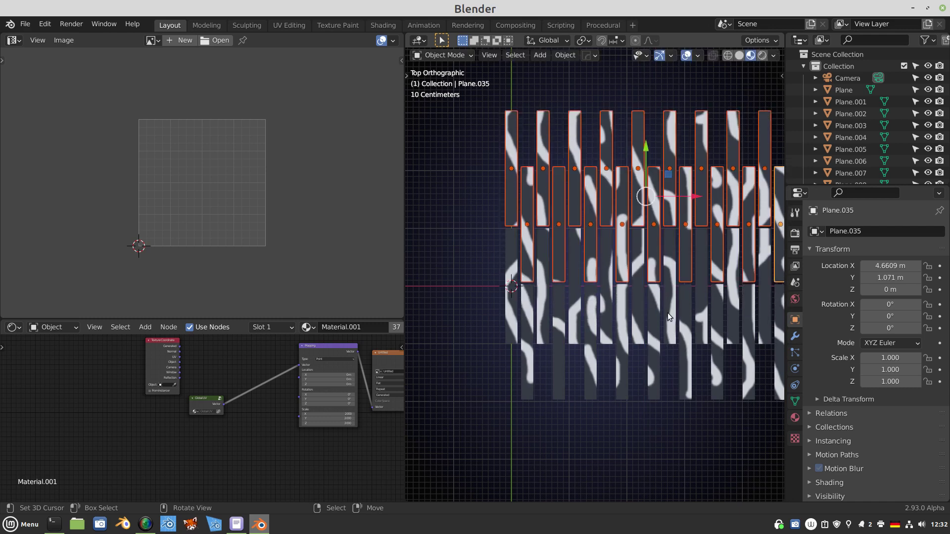
# Step: Repeat the Y-axis duplication of the row four times to fill out the plank floor
pyautogui.hotkey('shift', 'r')
pyautogui.hotkey('shift', 'r')
pyautogui.hotkey('shift', 'r')
pyautogui.hotkey('shift', 'r')
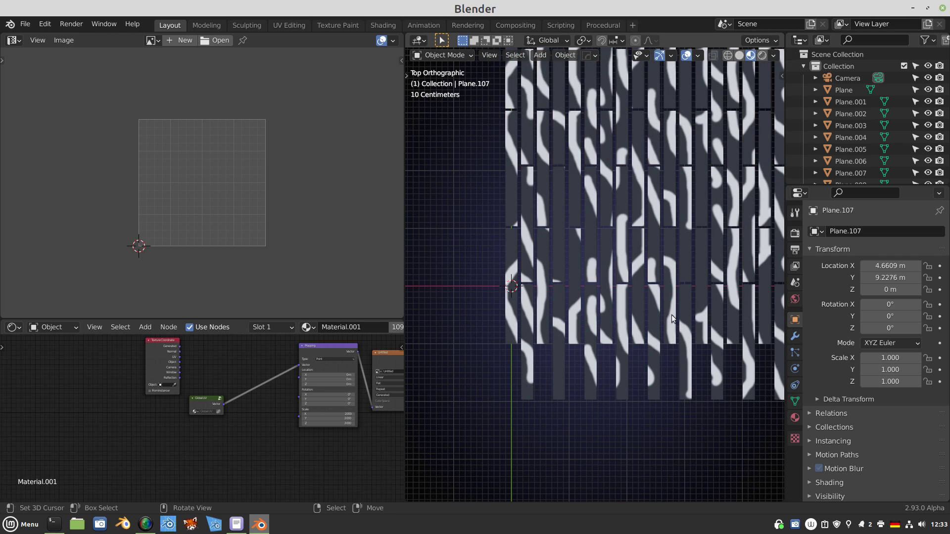
pyautogui.scroll(-2, 666, 322)
pyautogui.scroll(-2, 665, 326)
pyautogui.moveTo(633, 371); pyautogui.dragTo(660, 356, button='middle')
pyautogui.scroll(-3, 659, 373)
pyautogui.scroll(4, 631, 363)
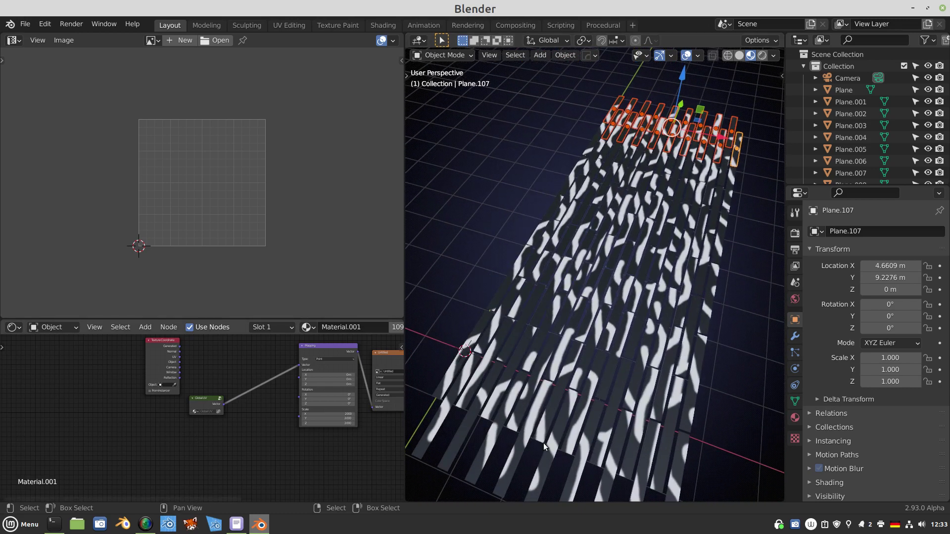
# Step: Add a Solidify modifier to the active plank with a thickness of 0.04 m
pyautogui.click(794, 336)
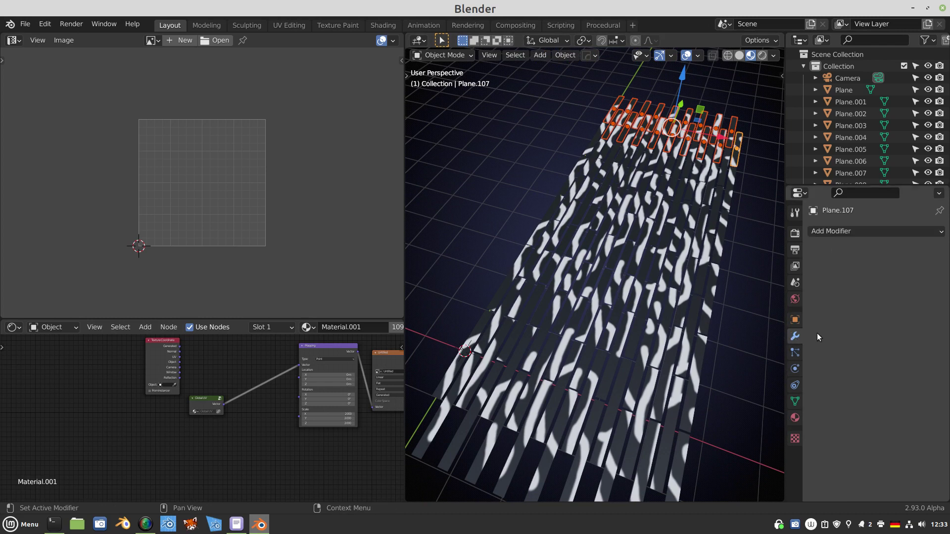
pyautogui.click(861, 231)
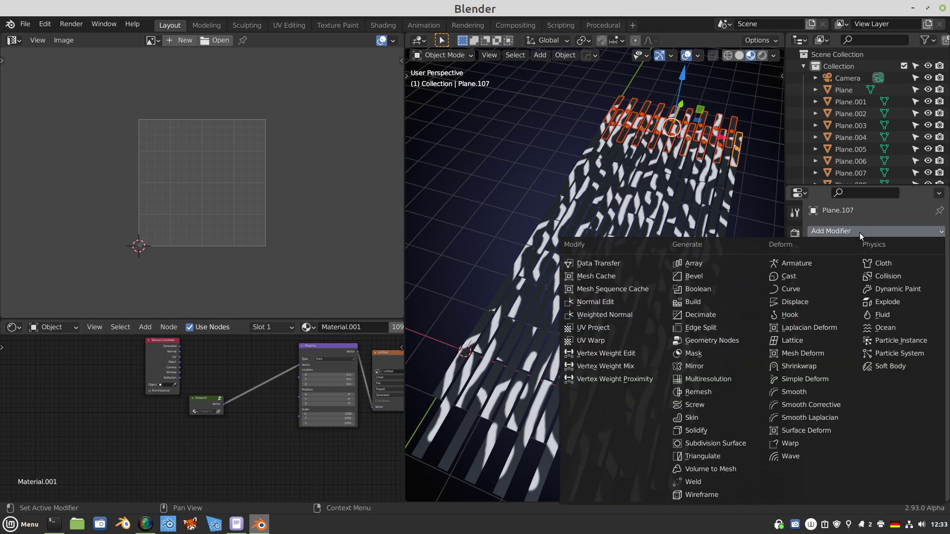
pyautogui.click(693, 429)
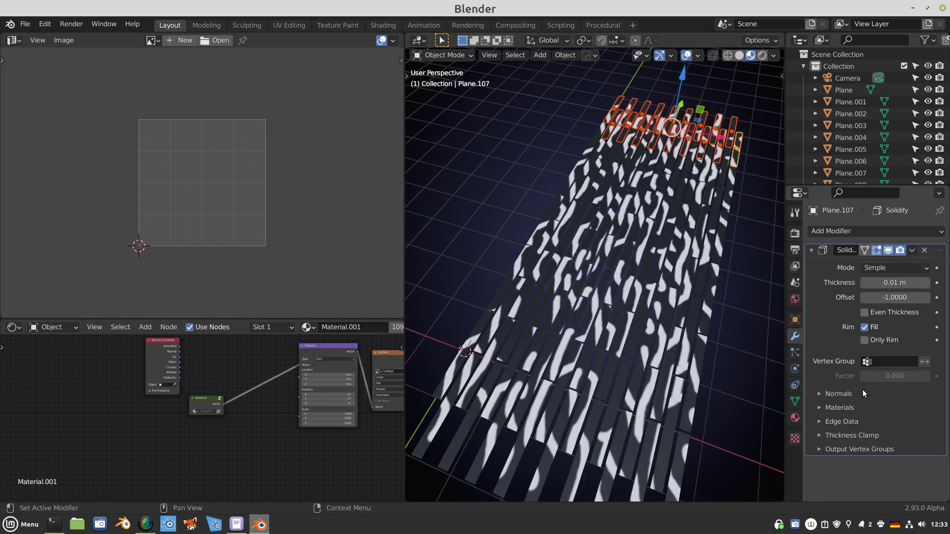
pyautogui.click(926, 284)
pyautogui.click(926, 284)
pyautogui.click(926, 284)
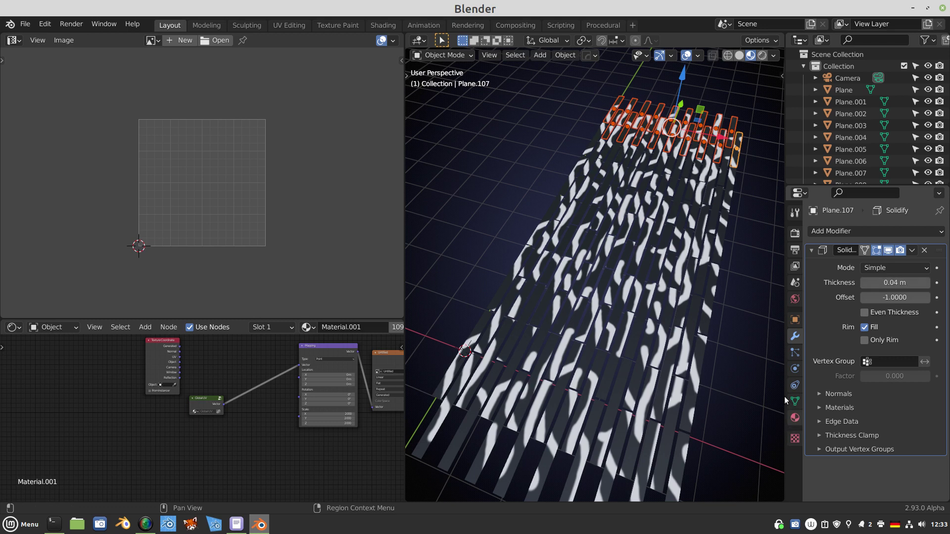
# Step: Add a Bevel modifier to the active plank with an amount of 0.01 m
pyautogui.click(839, 233)
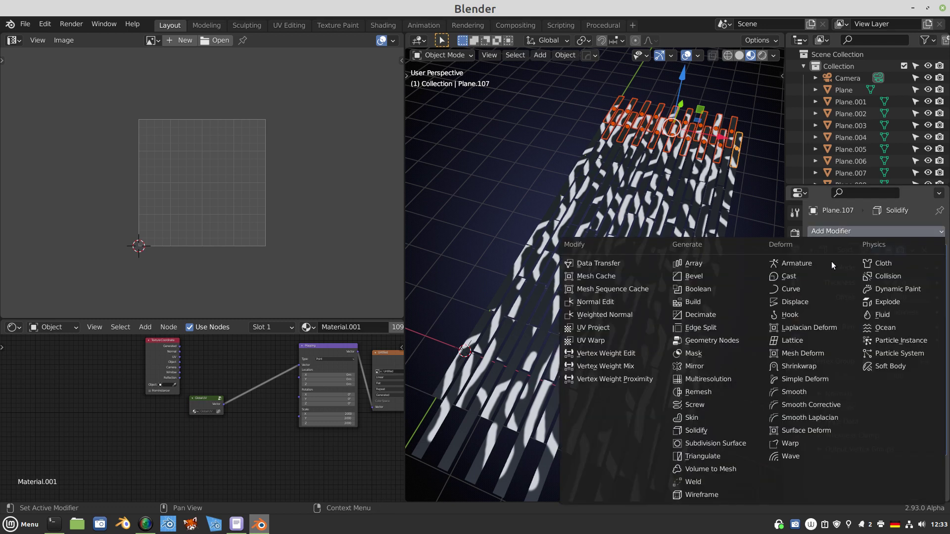
pyautogui.click(697, 277)
pyautogui.scroll(-4, 897, 468)
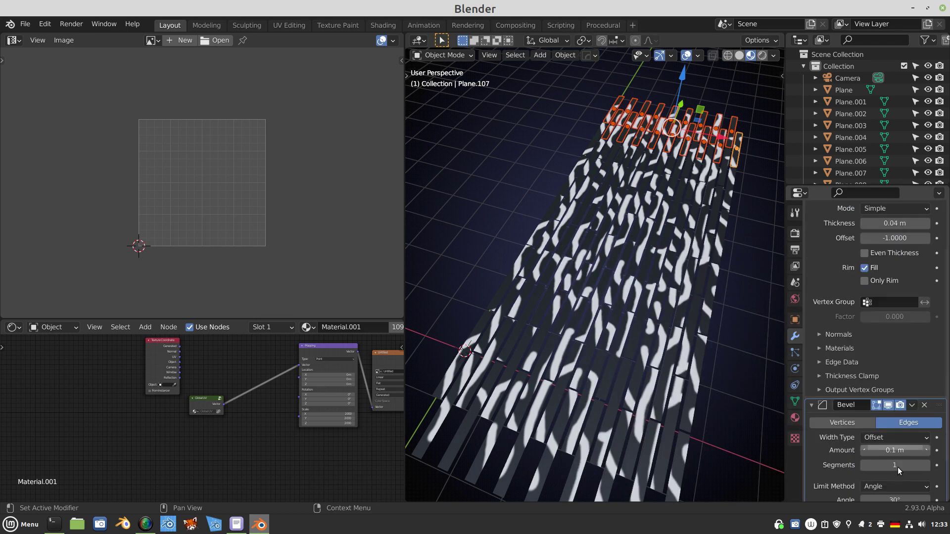
pyautogui.click(881, 430)
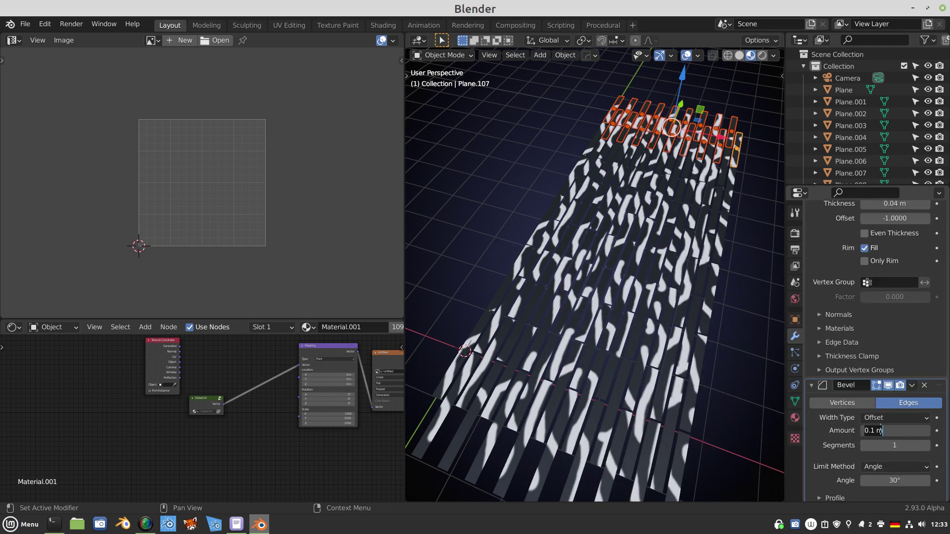
pyautogui.write('.012')
pyautogui.press('BackSpace')
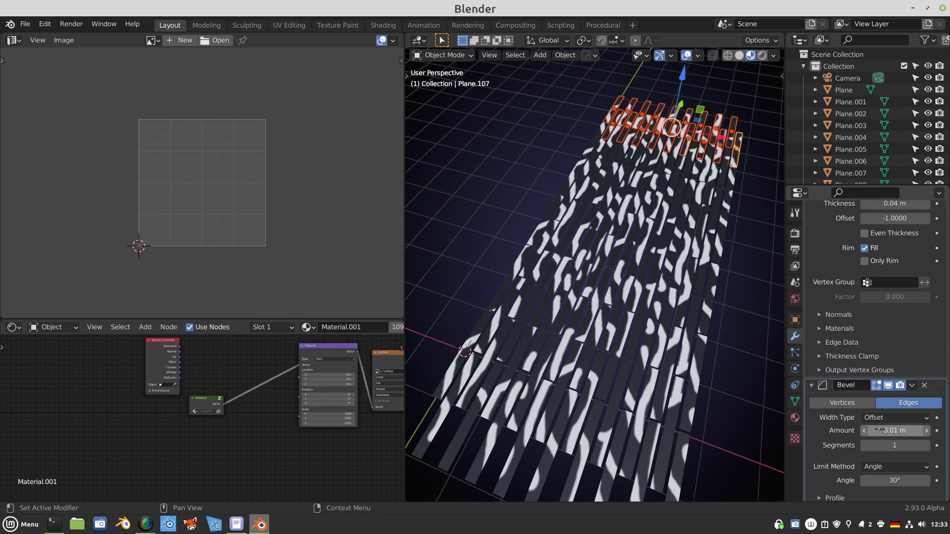
pyautogui.press('Return')
# Step: Select all the planks and copy the active plank's modifiers to them
pyautogui.scroll(-4, 560, 237)
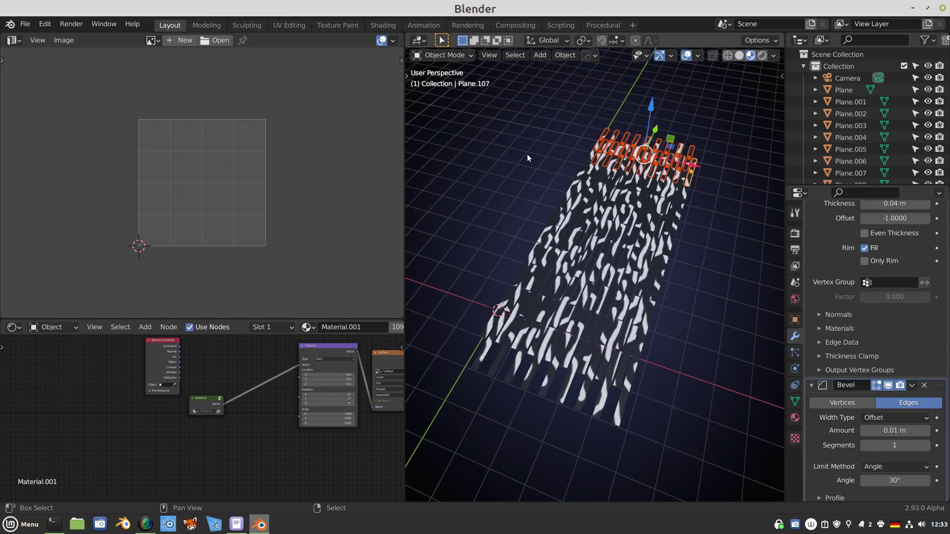
pyautogui.moveTo(472, 142); pyautogui.dragTo(703, 438)
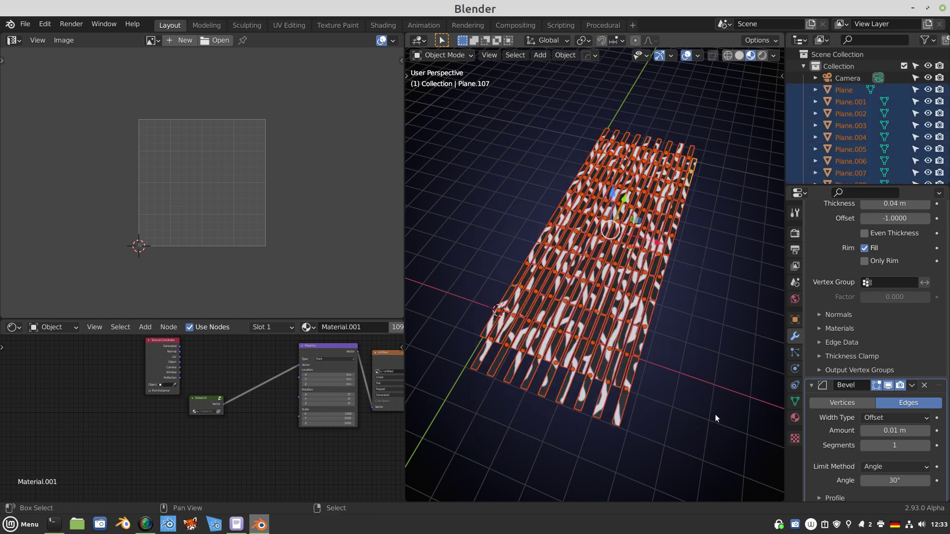
pyautogui.hotkey('ctrl', 'l')
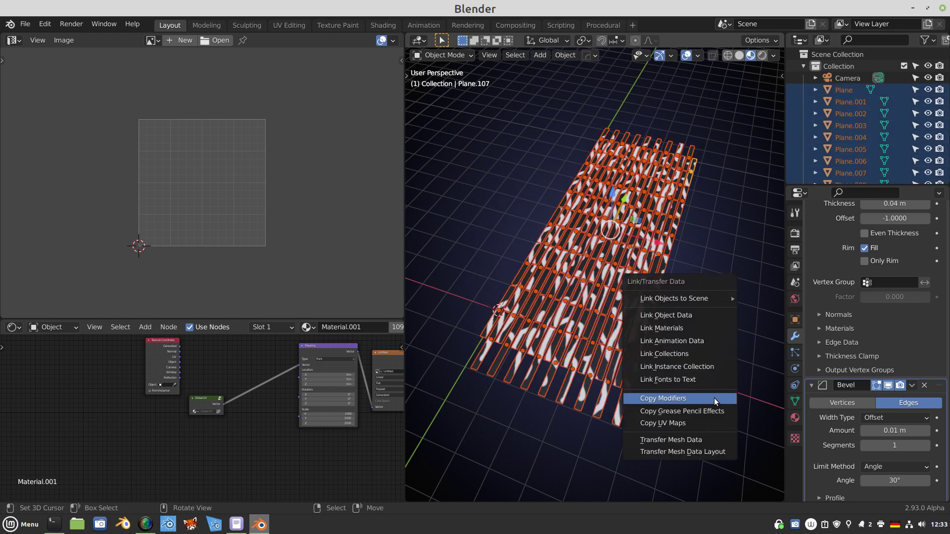
pyautogui.click(713, 398)
# Step: Set the active plank's Solidify thickness to 0.11 m
pyautogui.moveTo(702, 345); pyautogui.dragTo(670, 298, button='middle')
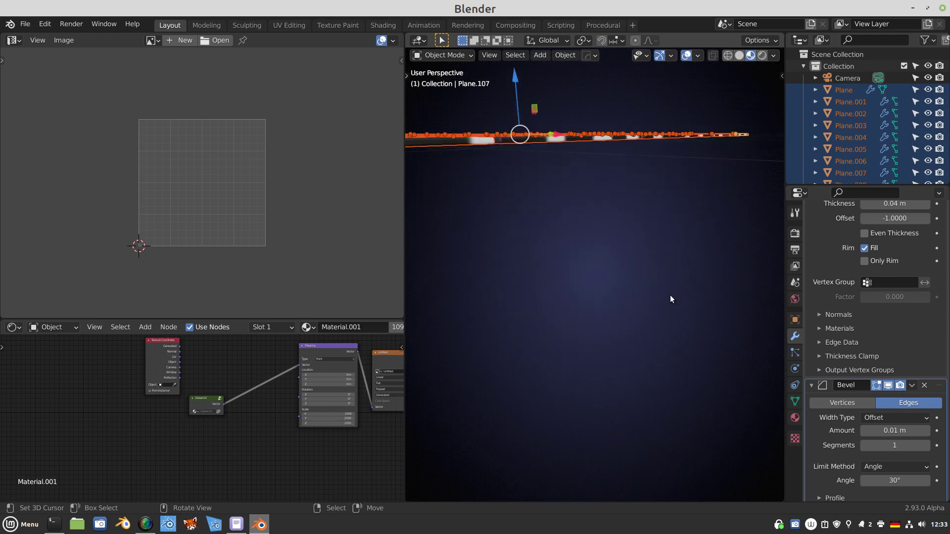
pyautogui.scroll(-2, 842, 302)
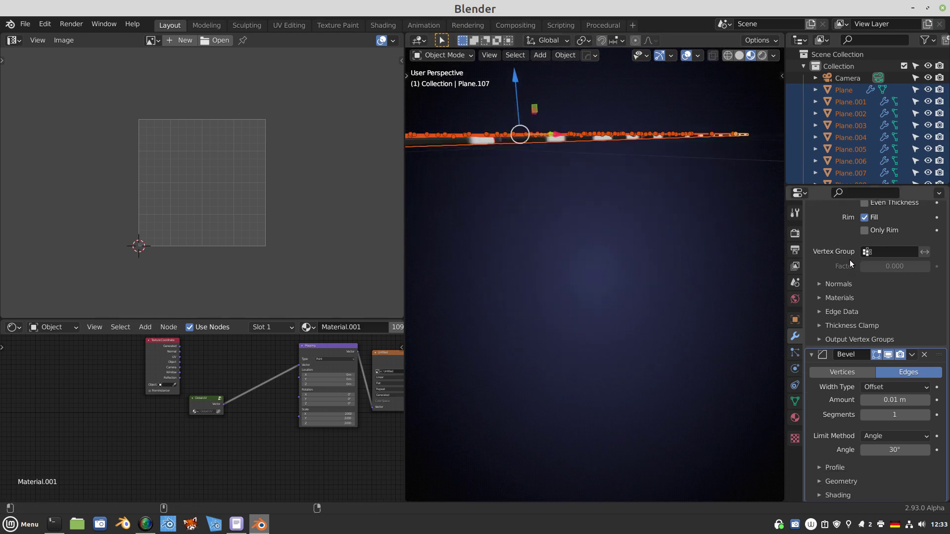
pyautogui.scroll(6, 853, 302)
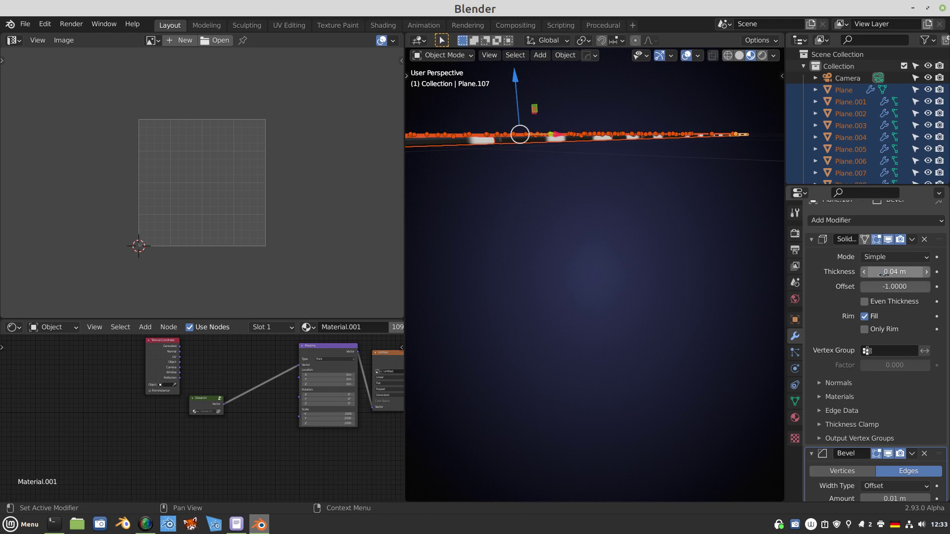
pyautogui.moveTo(894, 271); pyautogui.dragTo(872, 271)
pyautogui.moveTo(692, 216); pyautogui.dragTo(639, 232, button='middle')
pyautogui.scroll(-5, 551, 251)
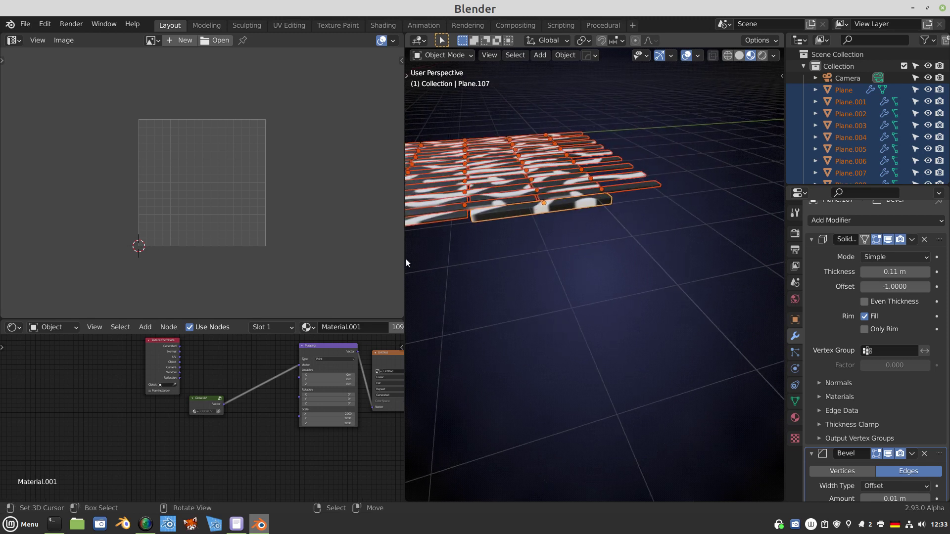
# Step: Copy the active plank's thicker Solidify and its Bevel modifier to all the selected planks
pyautogui.scroll(3, 544, 217)
pyautogui.keyDown('shift'); pyautogui.moveTo(526, 223); pyautogui.dragTo(604, 274, button='middle'); pyautogui.keyUp('shift')
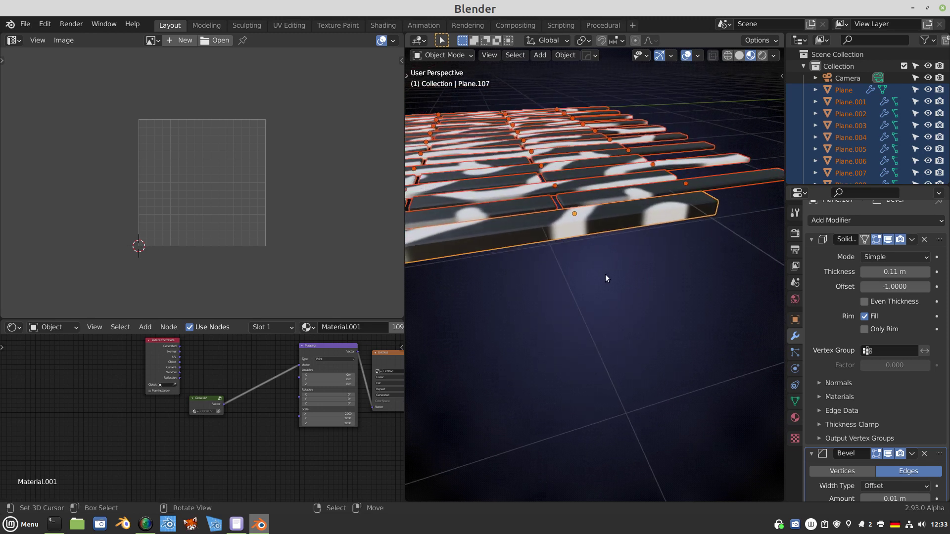
pyautogui.hotkey('ctrl', 'l')
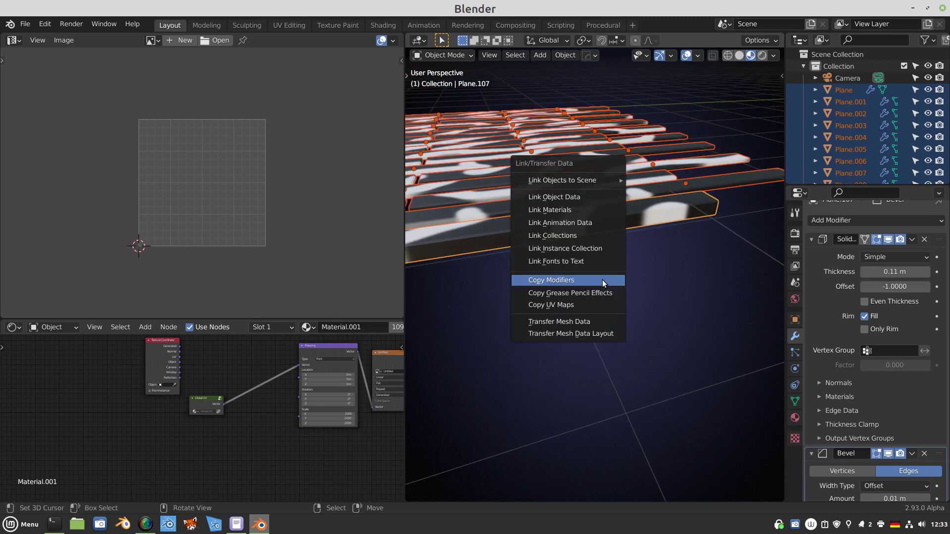
pyautogui.click(601, 280)
pyautogui.scroll(-2, 602, 279)
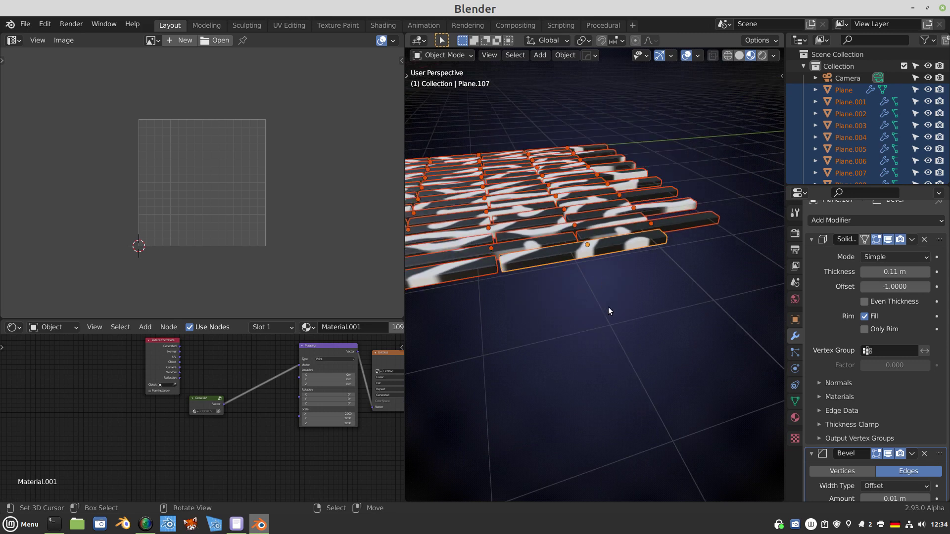
pyautogui.moveTo(608, 310); pyautogui.dragTo(659, 309, button='middle')
pyautogui.moveTo(422, 282); pyautogui.dragTo(406, 363, button='middle')
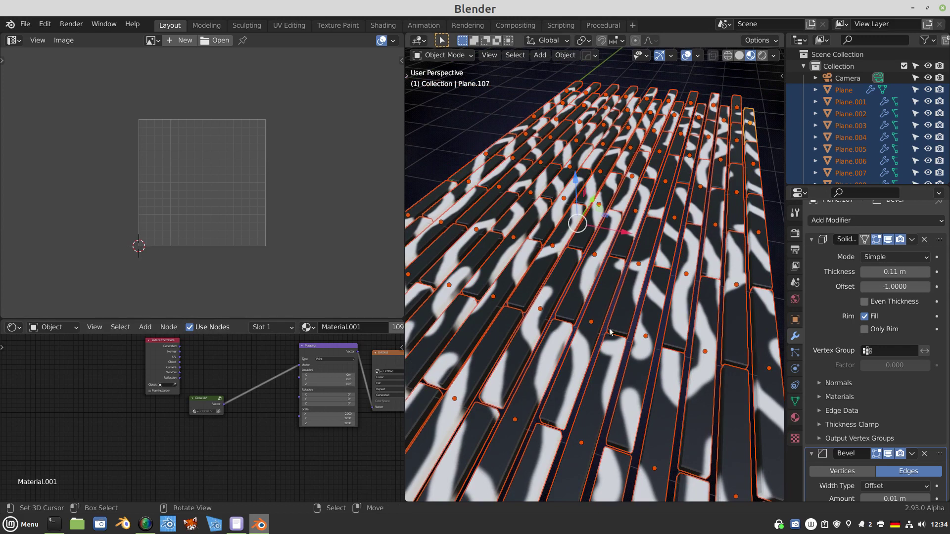
# Step: Maximize the shader editor and open the Global UV node group of the plank material
pyautogui.scroll(-3, 613, 342)
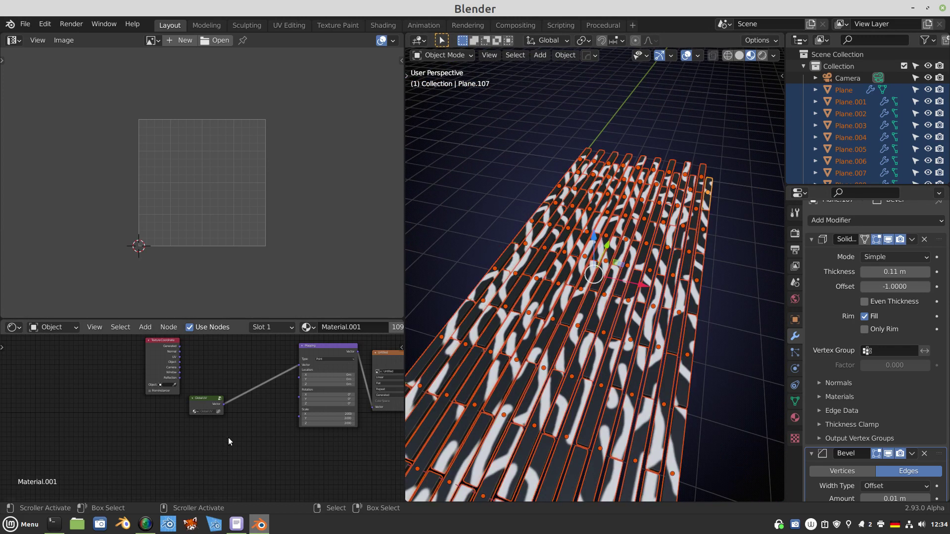
pyautogui.moveTo(229, 441); pyautogui.dragTo(315, 419, button='middle')
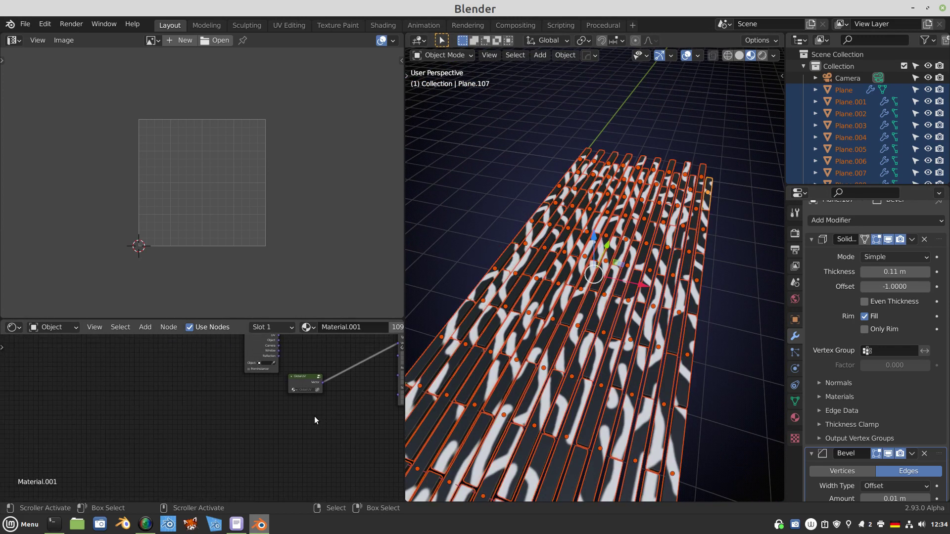
pyautogui.click(299, 381)
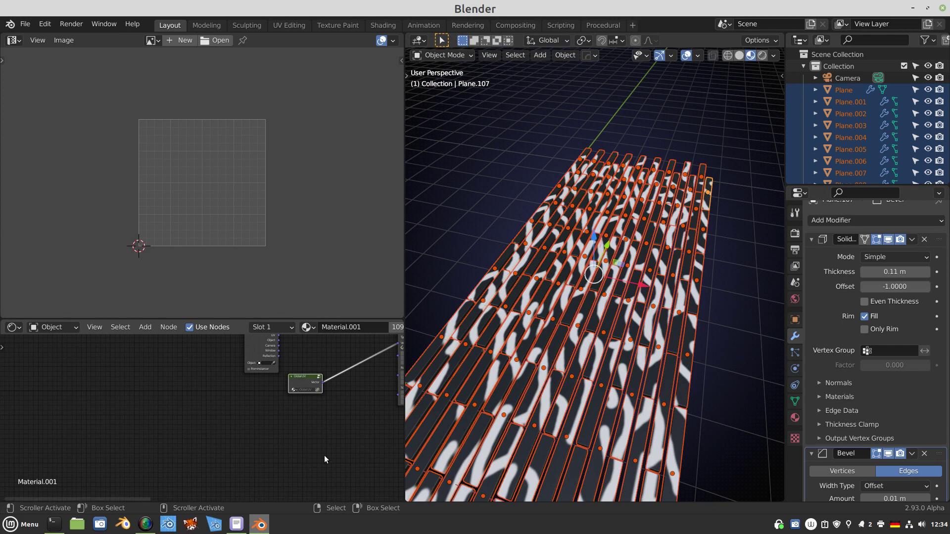
pyautogui.hotkey('ctrl', 'space')
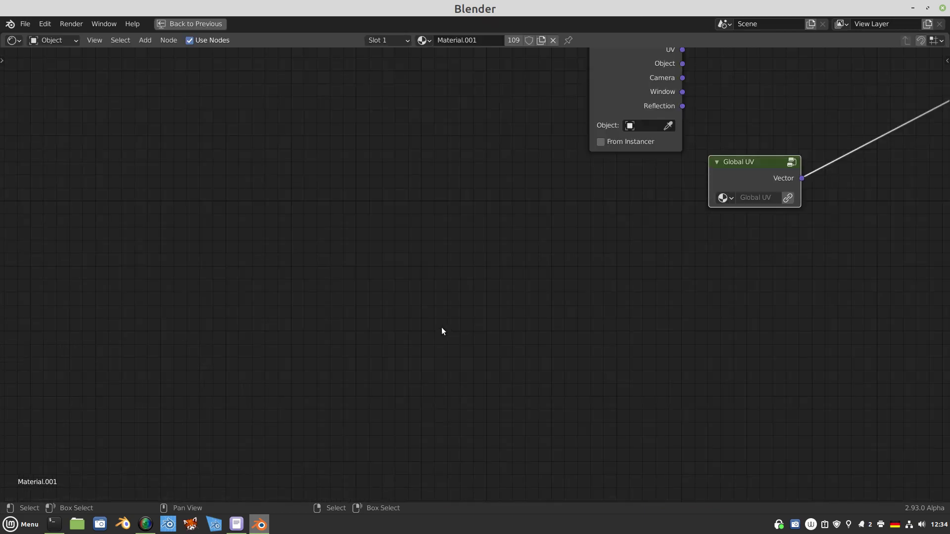
pyautogui.press('Tab')
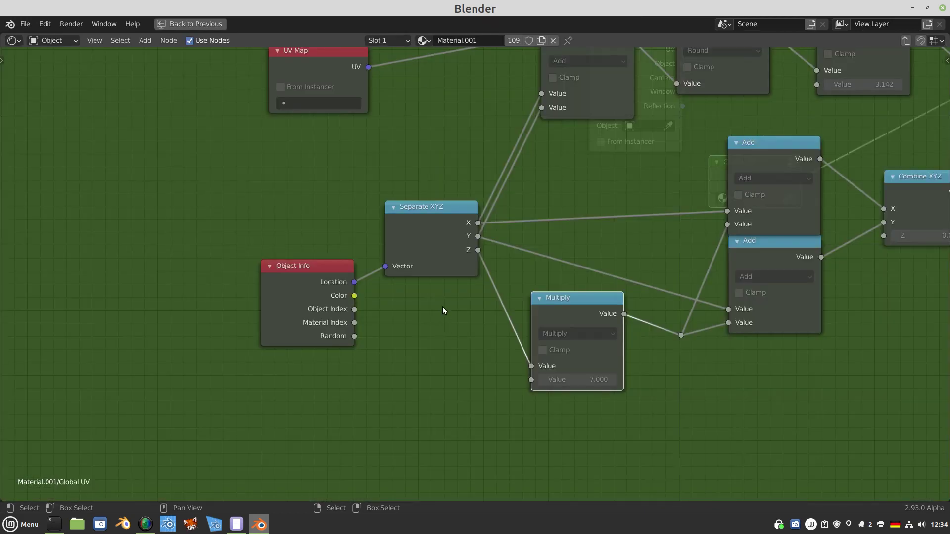
# Step: Spread out the group's input nodes, moving UV Map above the node tree and Object Info farther from Separate XYZ
pyautogui.scroll(-2, 445, 317)
pyautogui.scroll(-6, 448, 323)
pyautogui.moveTo(697, 330); pyautogui.dragTo(652, 322, button='middle')
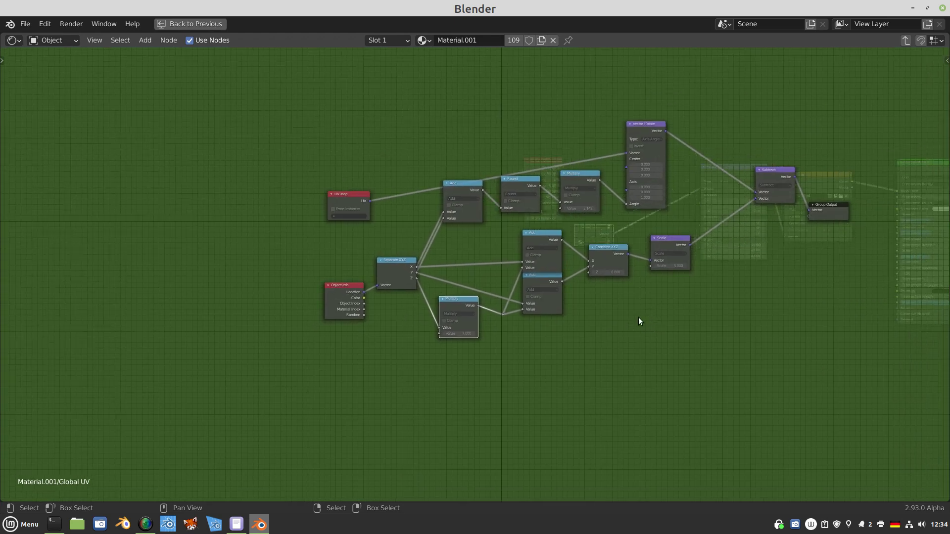
pyautogui.moveTo(350, 200); pyautogui.dragTo(345, 92)
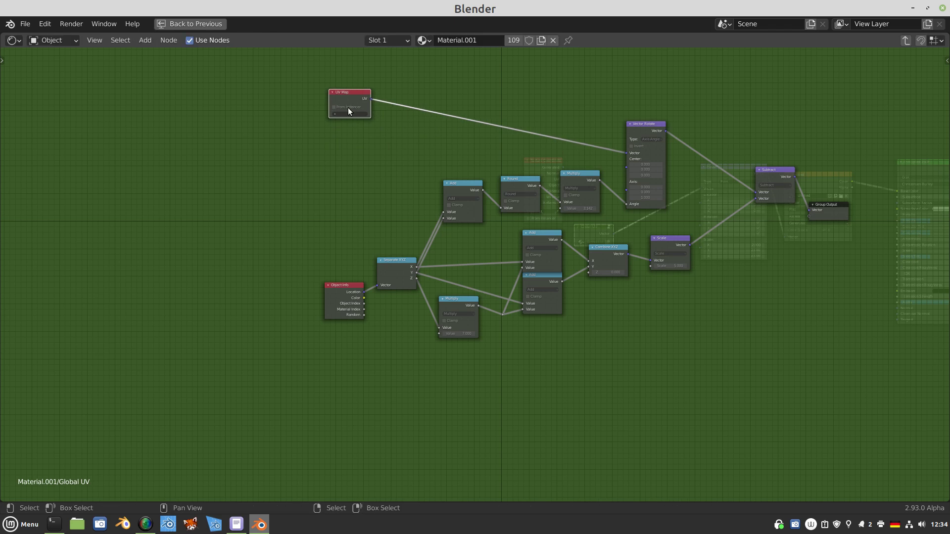
pyautogui.moveTo(336, 303); pyautogui.dragTo(308, 305)
pyautogui.scroll(2, 788, 261)
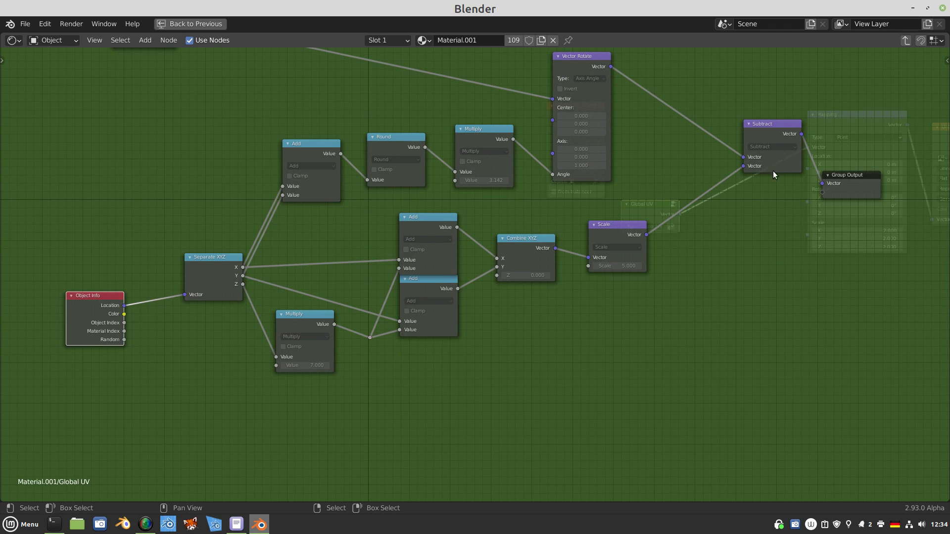
# Step: Examine how the object location passes through Separate XYZ, Add, Round and Multiply to drive the Vector Rotate angle
pyautogui.scroll(-1, 769, 237)
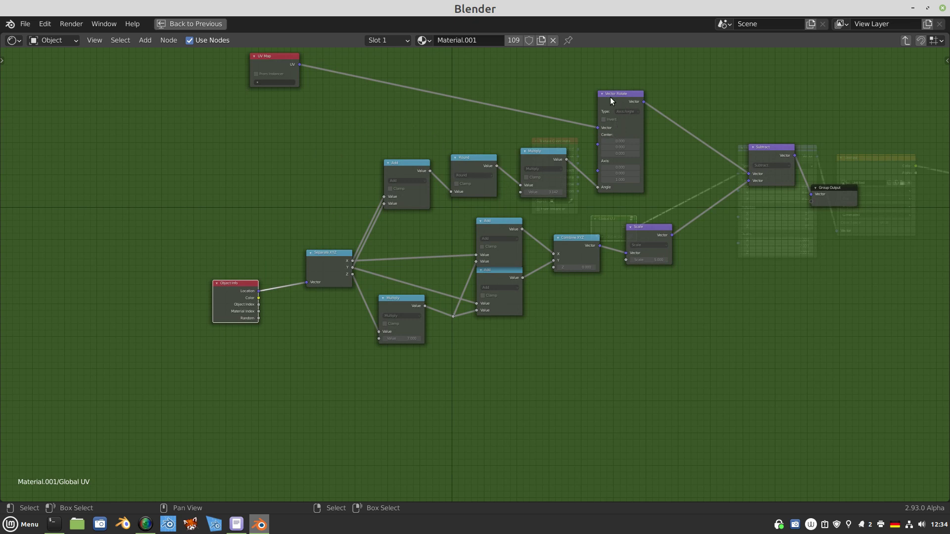
pyautogui.scroll(3, 673, 154)
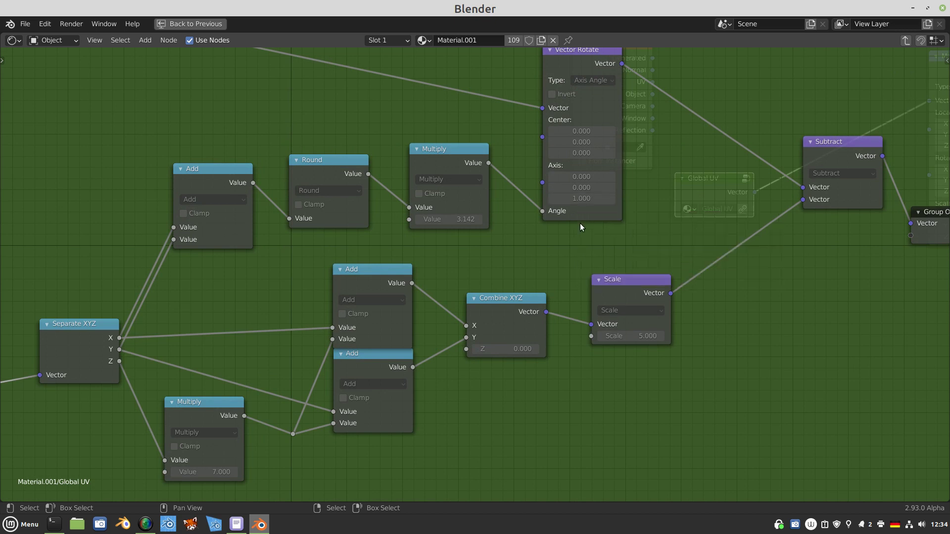
pyautogui.moveTo(467, 243); pyautogui.dragTo(571, 222, button='middle')
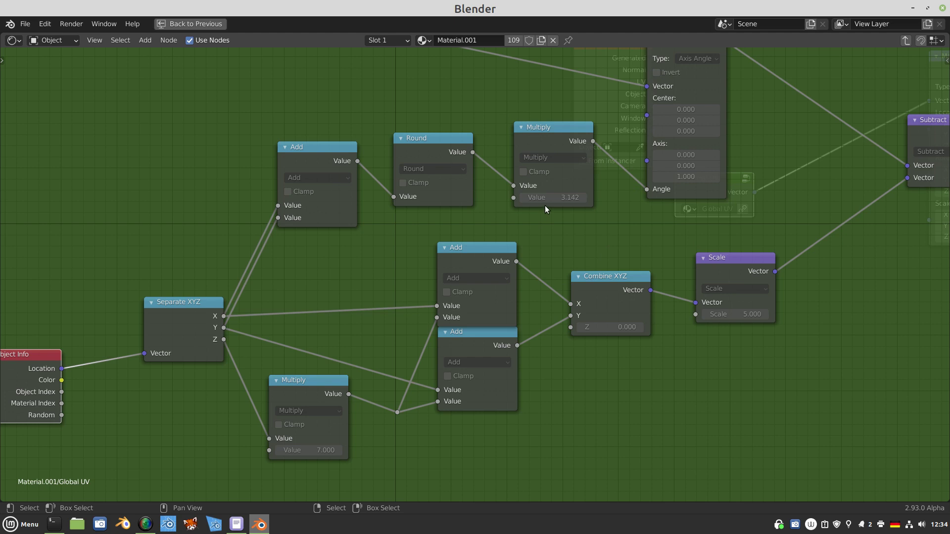
pyautogui.moveTo(310, 261); pyautogui.dragTo(347, 227, button='middle')
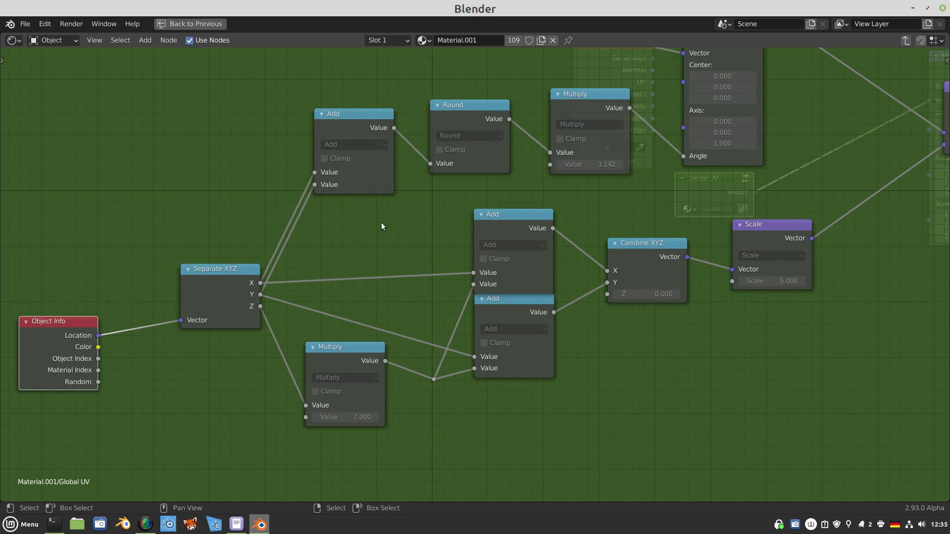
pyautogui.moveTo(384, 207); pyautogui.dragTo(346, 223, button='middle')
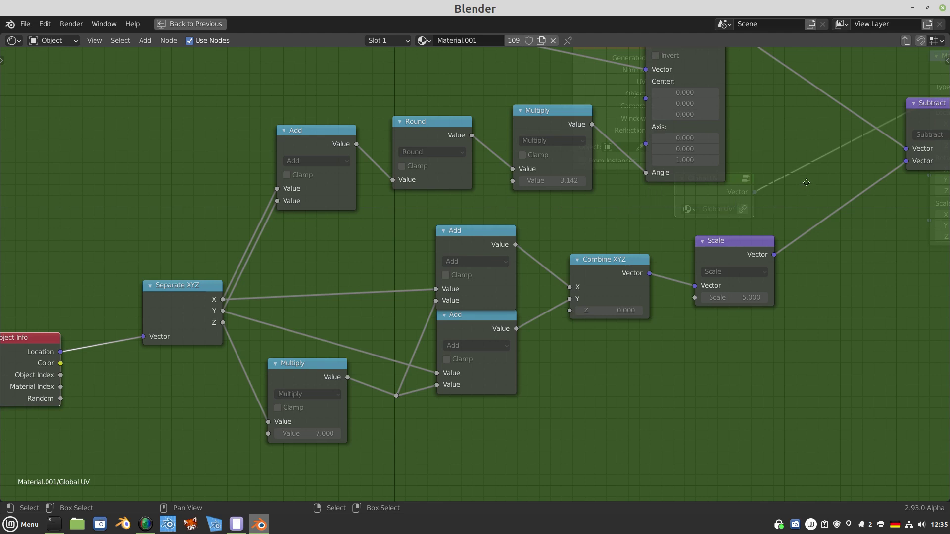
pyautogui.moveTo(806, 182); pyautogui.dragTo(734, 206, button='middle')
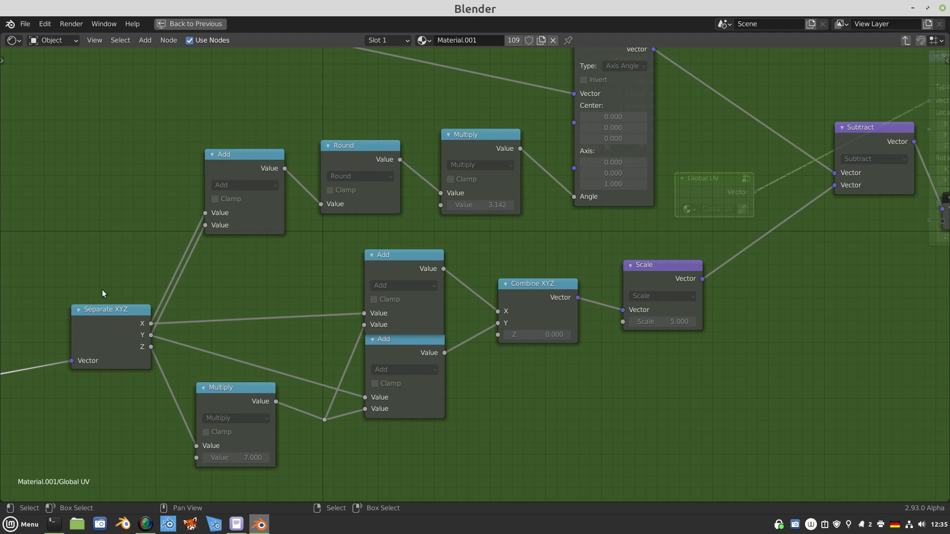
pyautogui.moveTo(154, 240); pyautogui.dragTo(265, 210, button='middle')
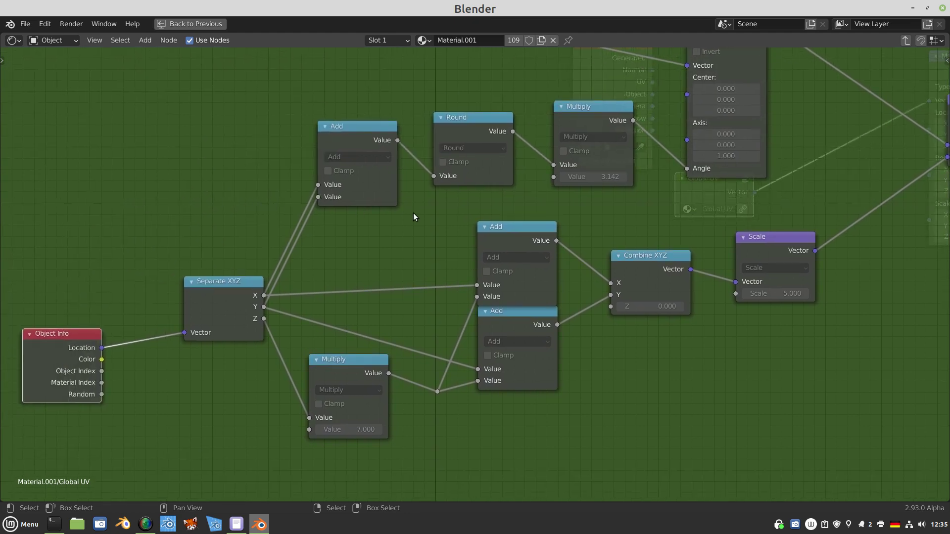
pyautogui.moveTo(417, 227); pyautogui.dragTo(412, 254, button='middle')
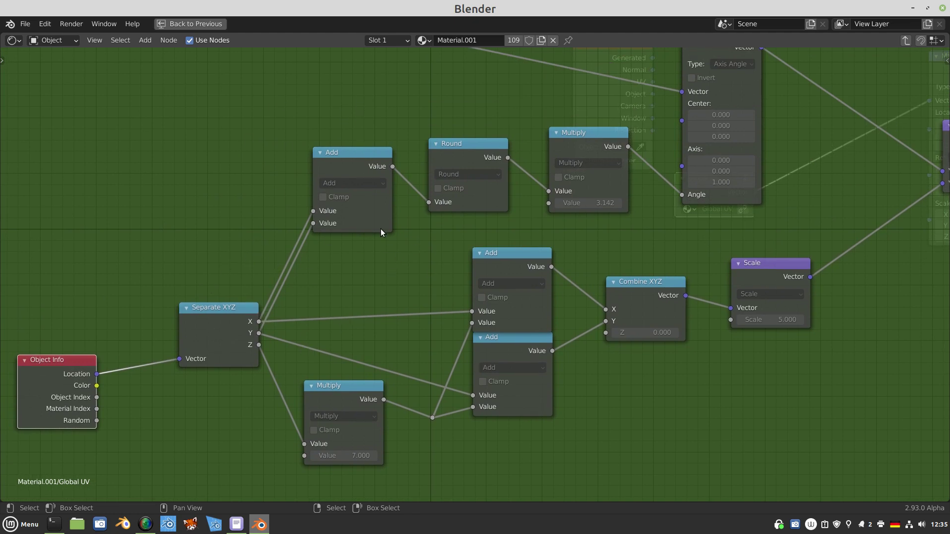
pyautogui.moveTo(375, 298); pyautogui.dragTo(320, 201, button='middle')
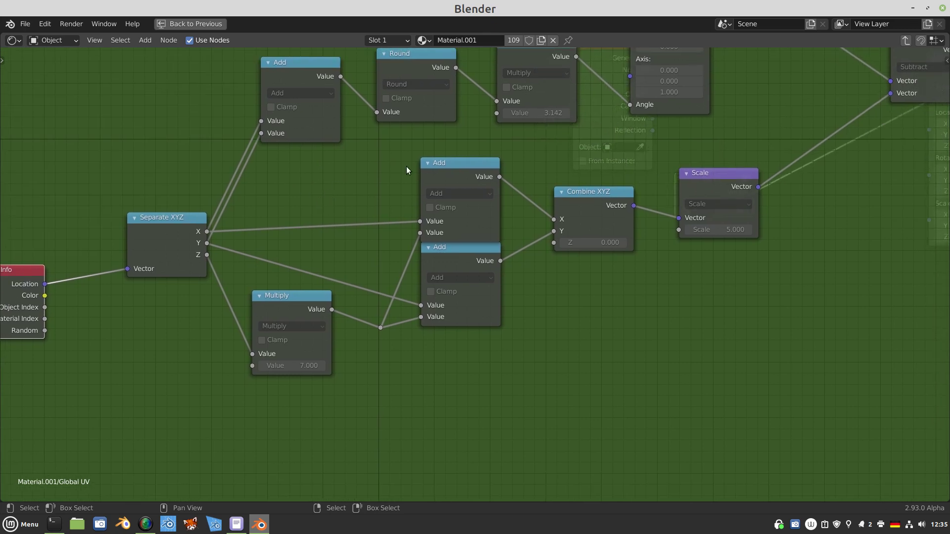
pyautogui.moveTo(406, 166); pyautogui.dragTo(296, 341, button='middle')
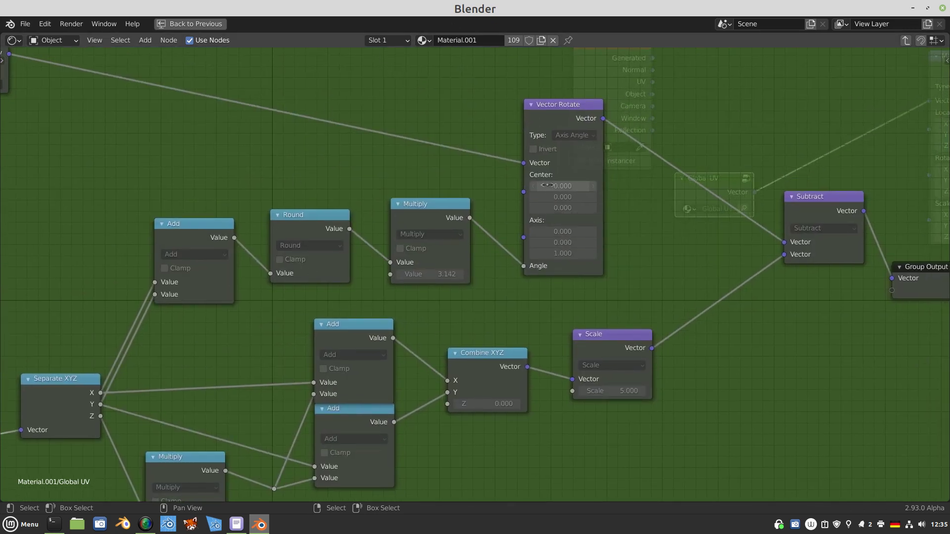
pyautogui.scroll(-2, 562, 204)
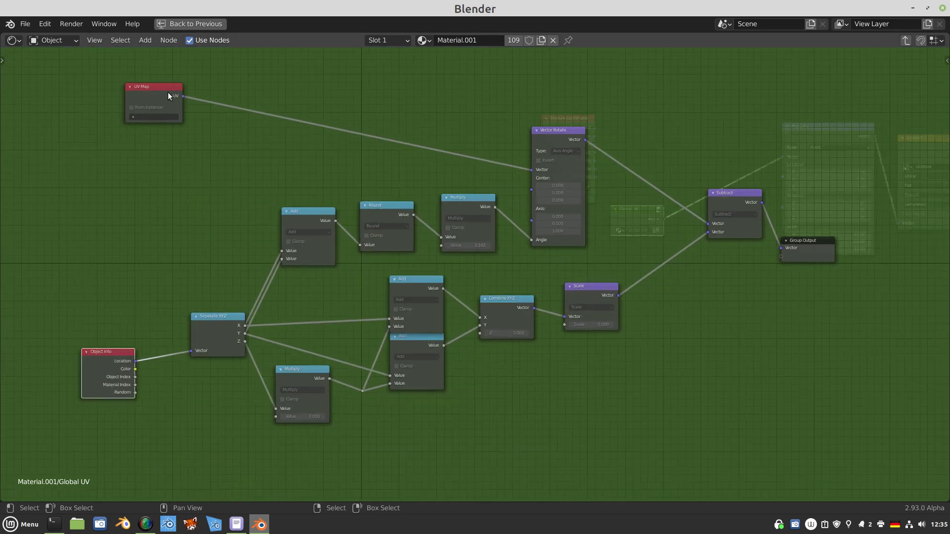
pyautogui.scroll(2, 308, 344)
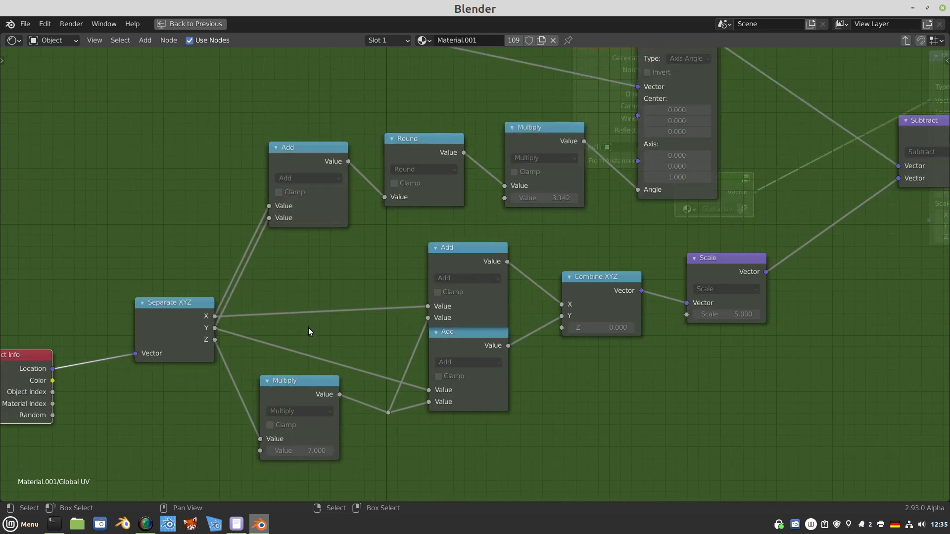
# Step: Examine the offset branch from Object Info through Multiply, the Add nodes, Combine XYZ and Scale to Subtract and Group Output
pyautogui.moveTo(308, 328); pyautogui.dragTo(366, 229, button='middle')
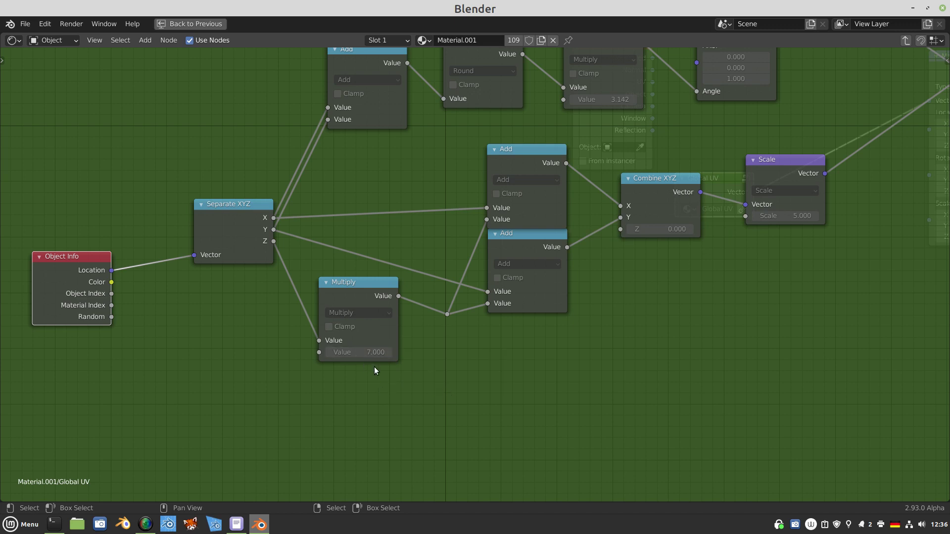
pyautogui.moveTo(525, 353); pyautogui.dragTo(490, 373, button='middle')
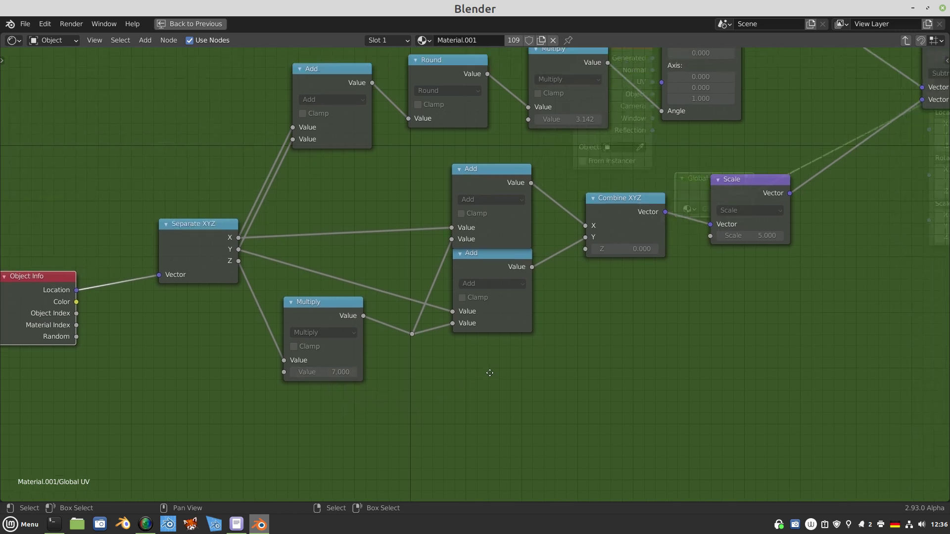
pyautogui.moveTo(590, 362); pyautogui.dragTo(511, 363, button='middle')
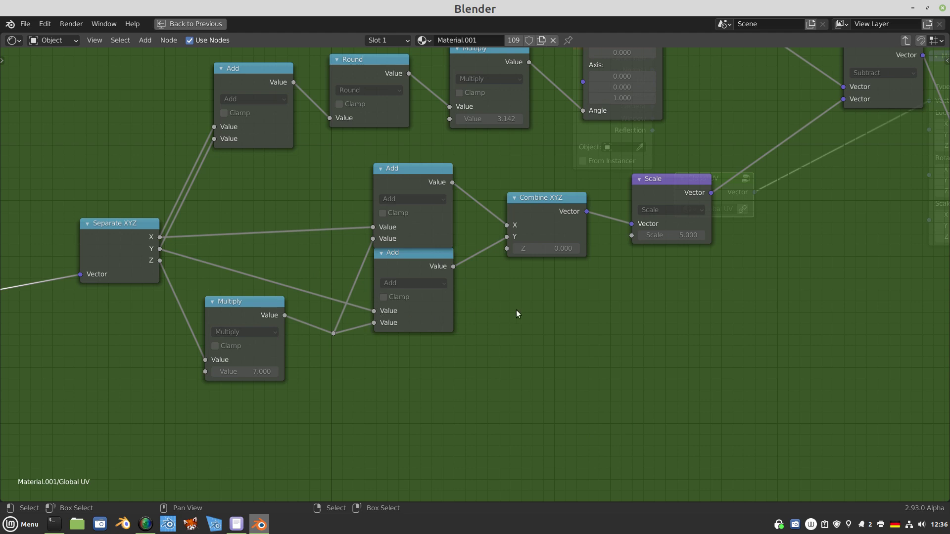
pyautogui.hscroll(6, 517, 314)
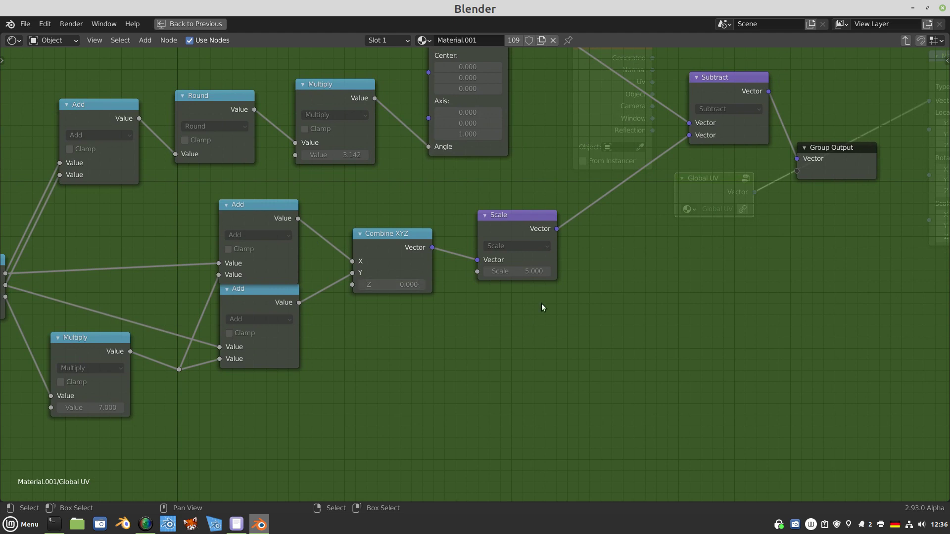
pyautogui.moveTo(543, 306); pyautogui.dragTo(525, 318, button='middle')
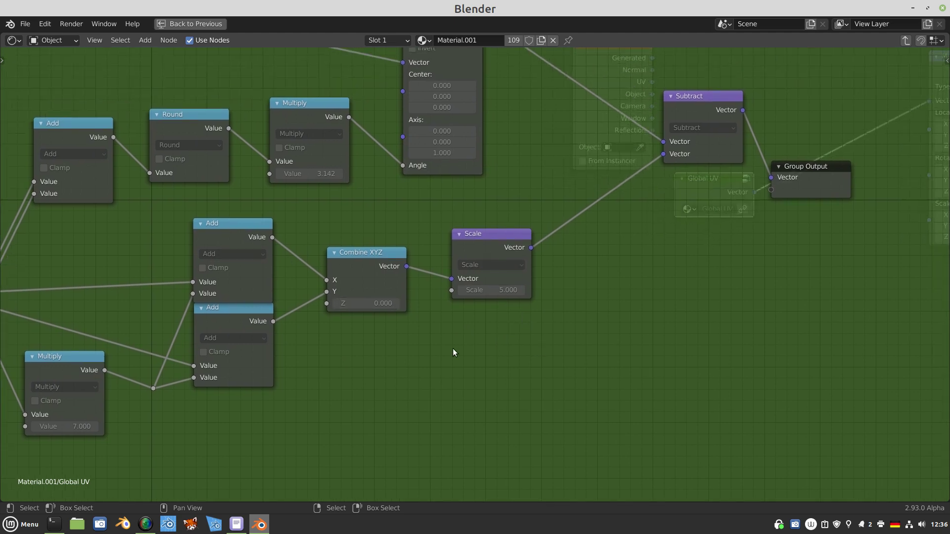
pyautogui.scroll(-1, 599, 280)
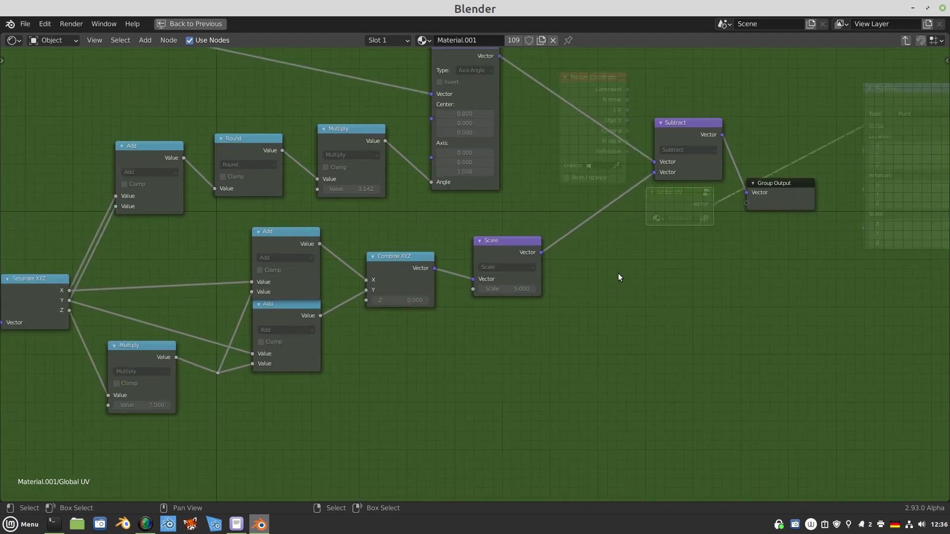
pyautogui.moveTo(618, 273); pyautogui.dragTo(562, 298, button='middle')
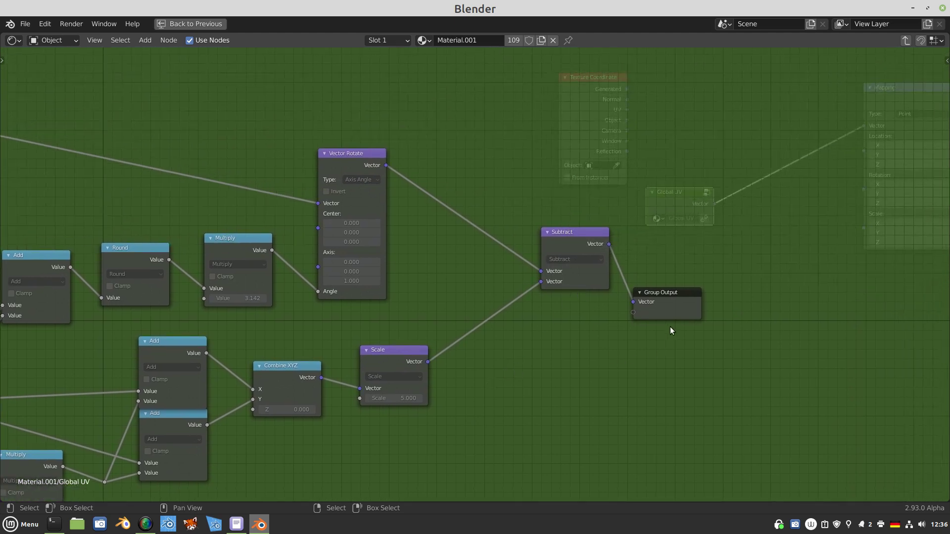
pyautogui.scroll(-2, 618, 372)
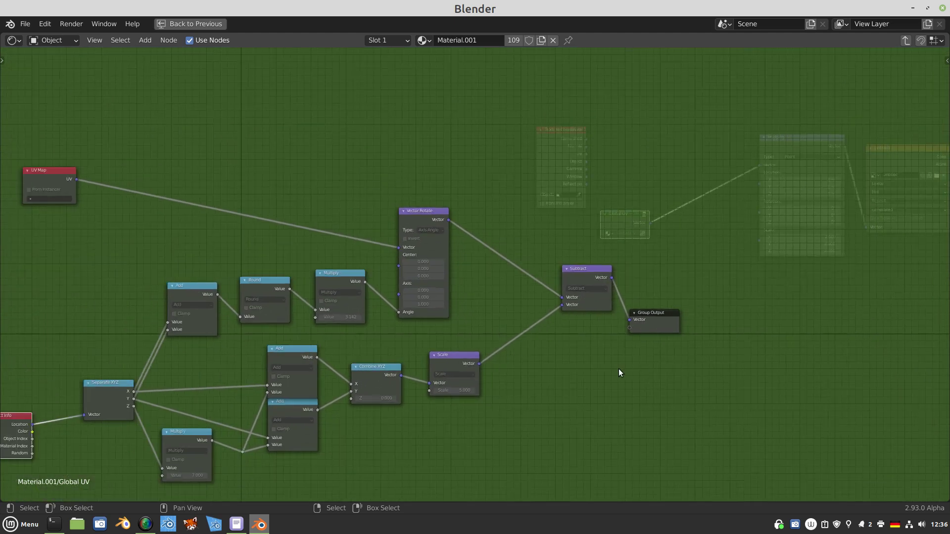
pyautogui.scroll(-1, 566, 424)
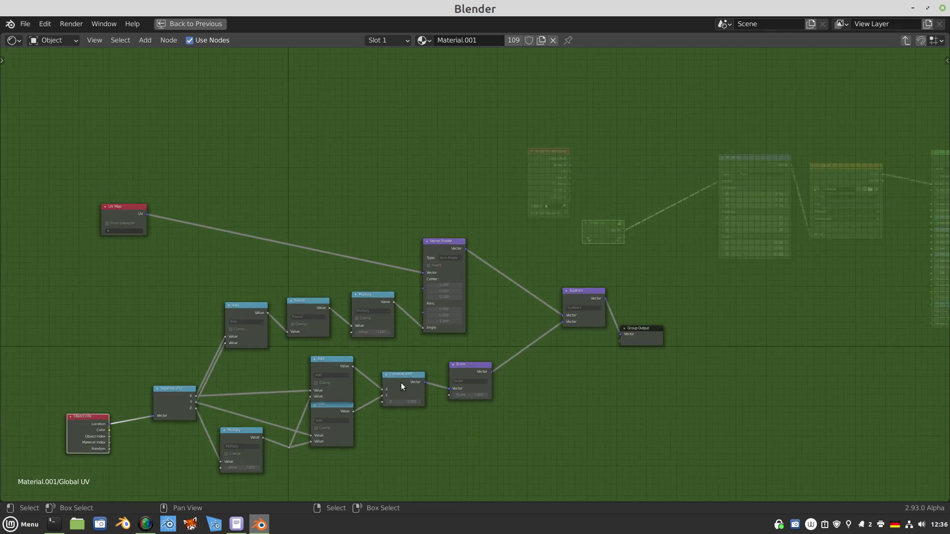
pyautogui.click(115, 214)
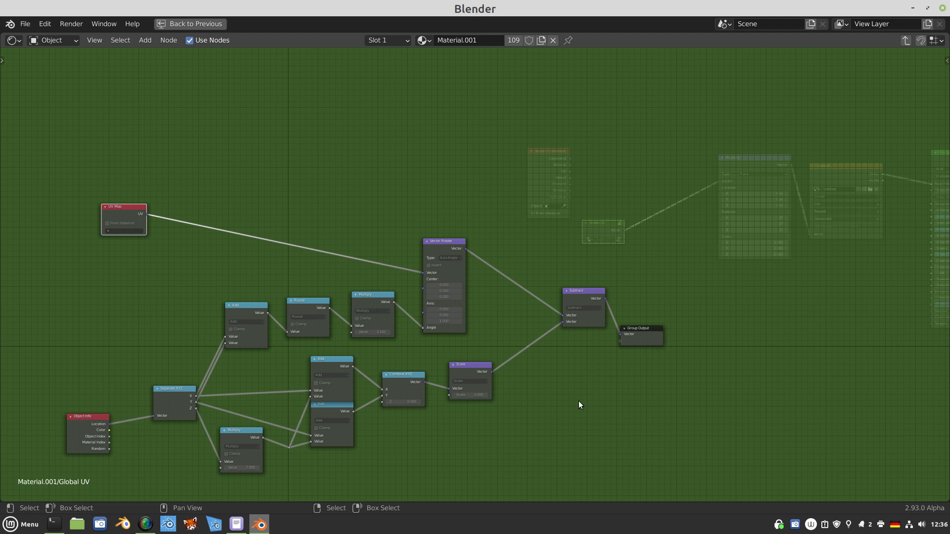
pyautogui.scroll(2, 573, 388)
pyautogui.scroll(-1, 721, 133)
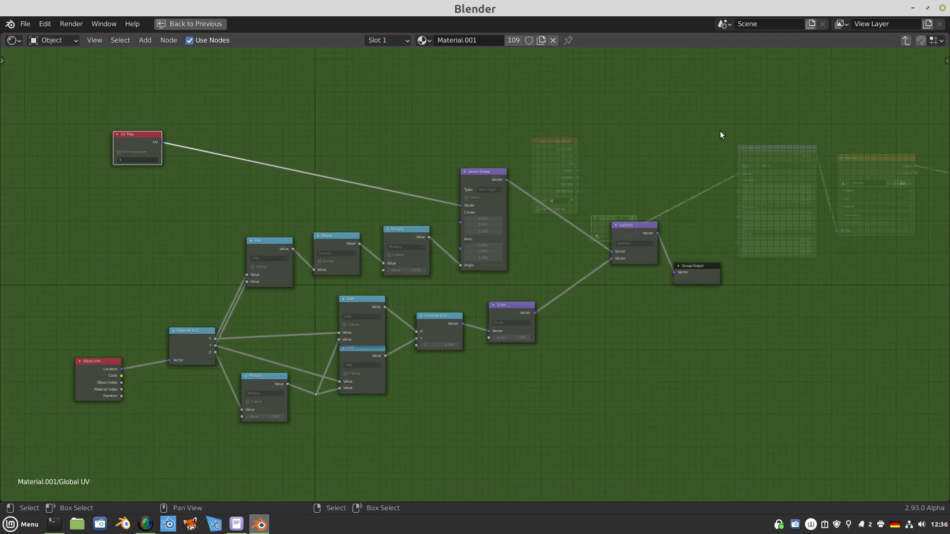
# Step: Exit the Global UV node group and restore the full workspace layout with the plank floor in view
pyautogui.press('Tab')
pyautogui.scroll(-3, 660, 267)
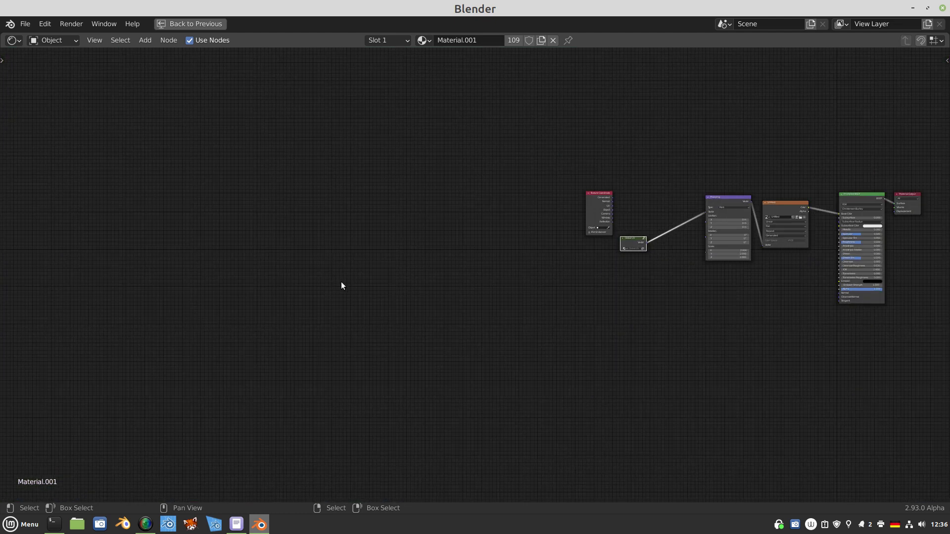
pyautogui.hotkey('ctrl', 'space')
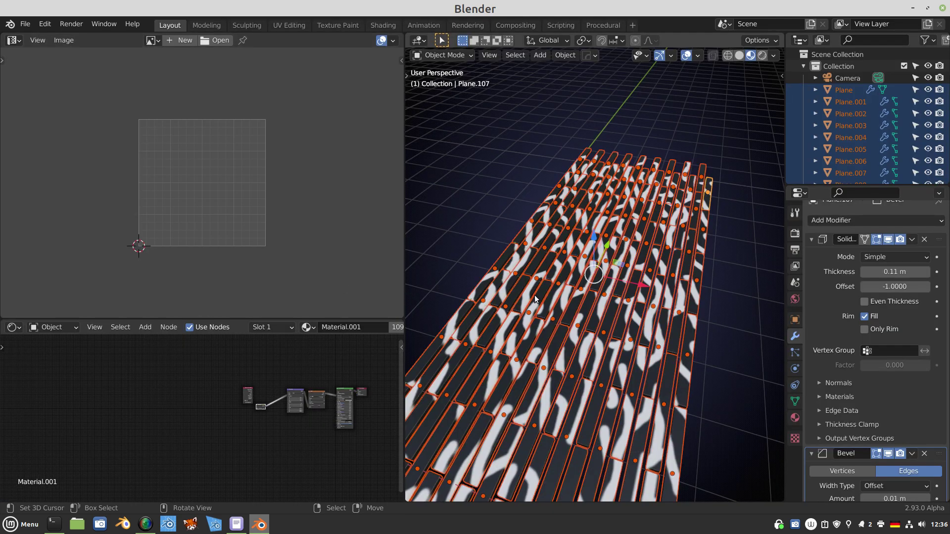
pyautogui.moveTo(621, 356); pyautogui.dragTo(607, 346, button='middle')
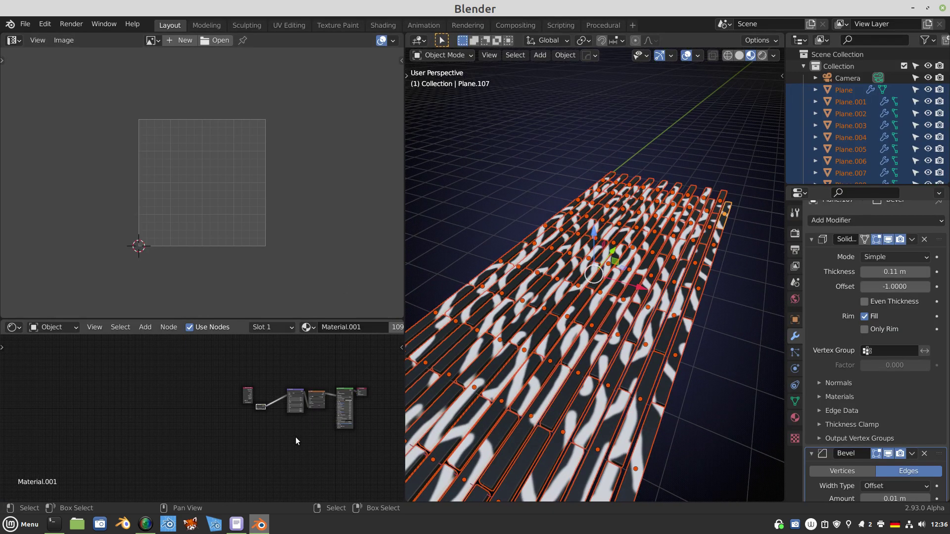
# Step: Move the Principled BSDF and Material Output nodes away from the image texture to make room between them
pyautogui.scroll(4, 295, 437)
pyautogui.moveTo(319, 423); pyautogui.dragTo(163, 421, button='middle')
pyautogui.scroll(3, 163, 420)
pyautogui.moveTo(219, 344); pyautogui.dragTo(230, 391, button='middle')
pyautogui.moveTo(223, 360); pyautogui.dragTo(332, 442)
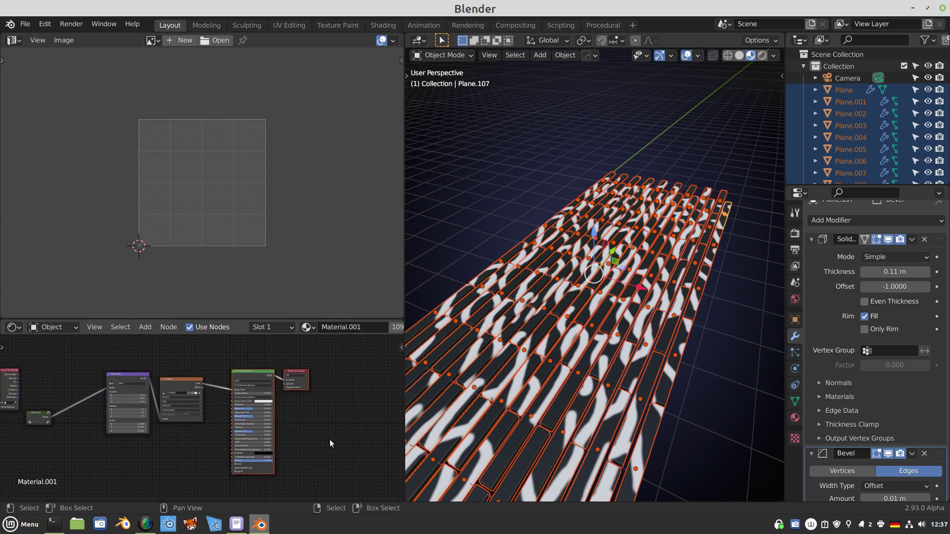
pyautogui.press('g')
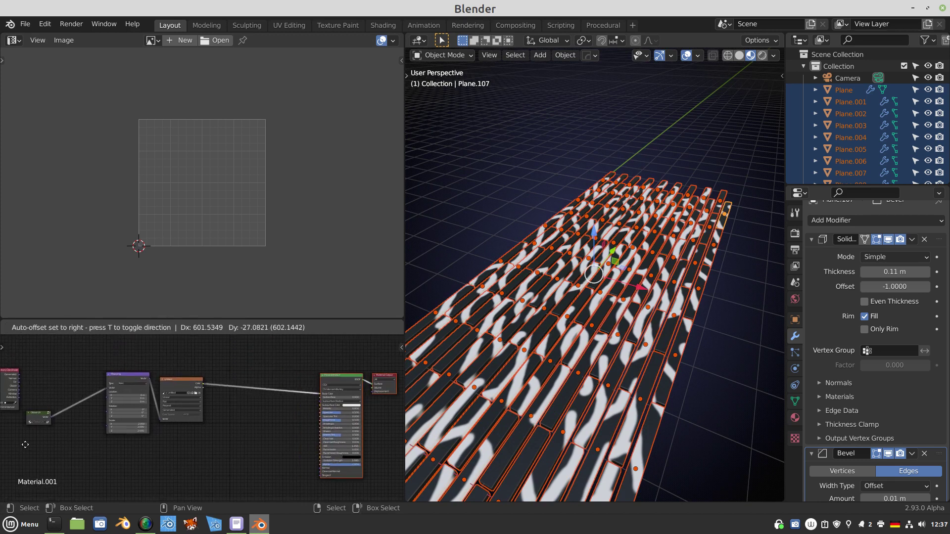
pyautogui.click(40, 433)
# Step: Insert a MixRGB node between the image texture and the Principled BSDF's Base Color, with the texture's Color feeding its Fac input
pyautogui.scroll(3, 247, 391)
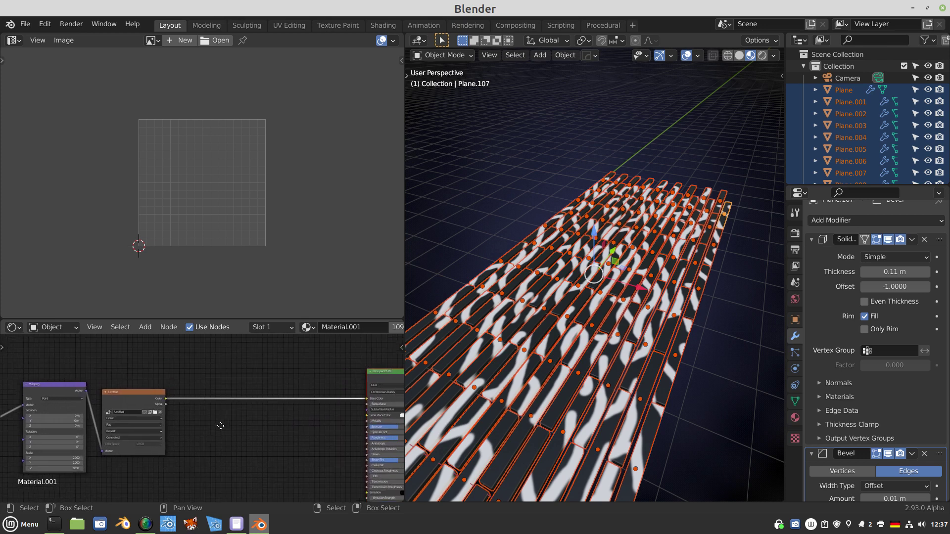
pyautogui.moveTo(220, 424); pyautogui.dragTo(215, 437, button='middle')
pyautogui.hotkey('shift', 'a')
pyautogui.moveTo(215, 437)
pyautogui.moveTo(186, 387)
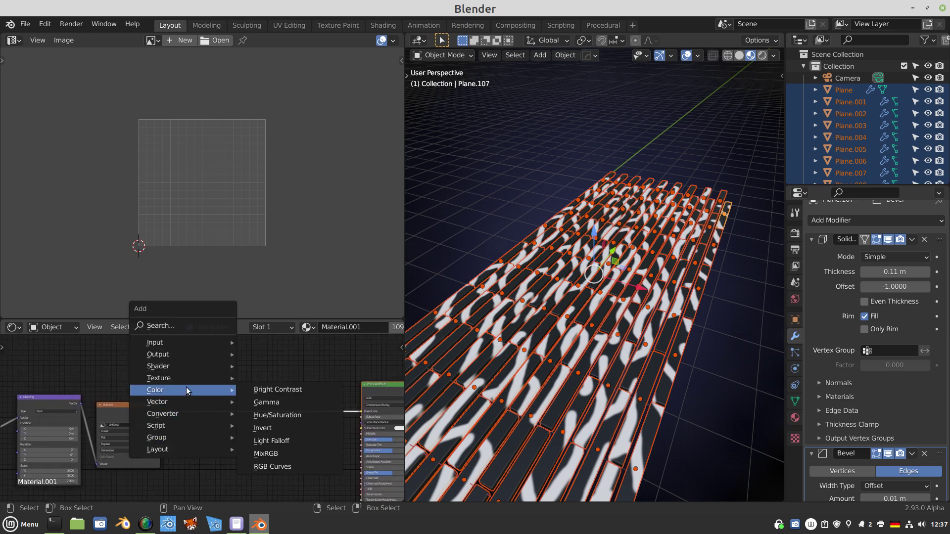
pyautogui.click(266, 454)
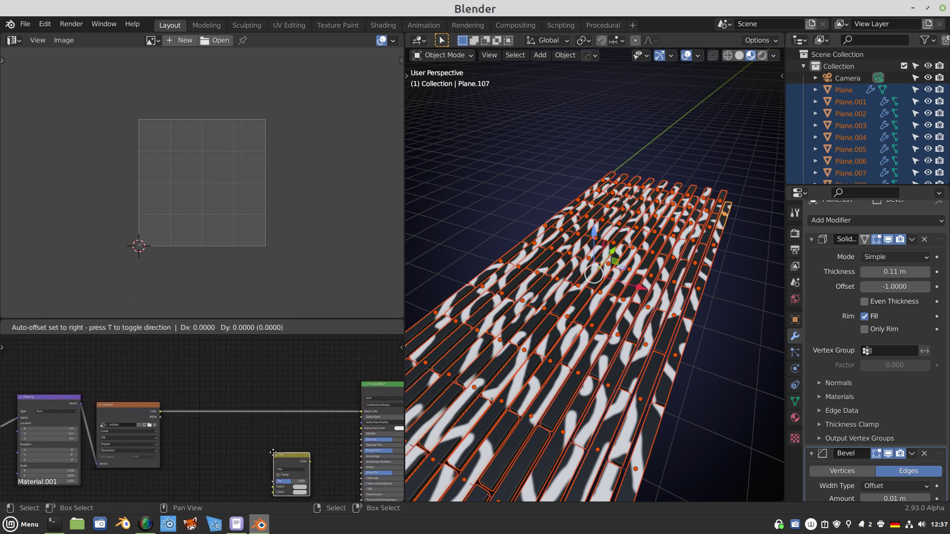
pyautogui.click(245, 418)
pyautogui.scroll(2, 245, 420)
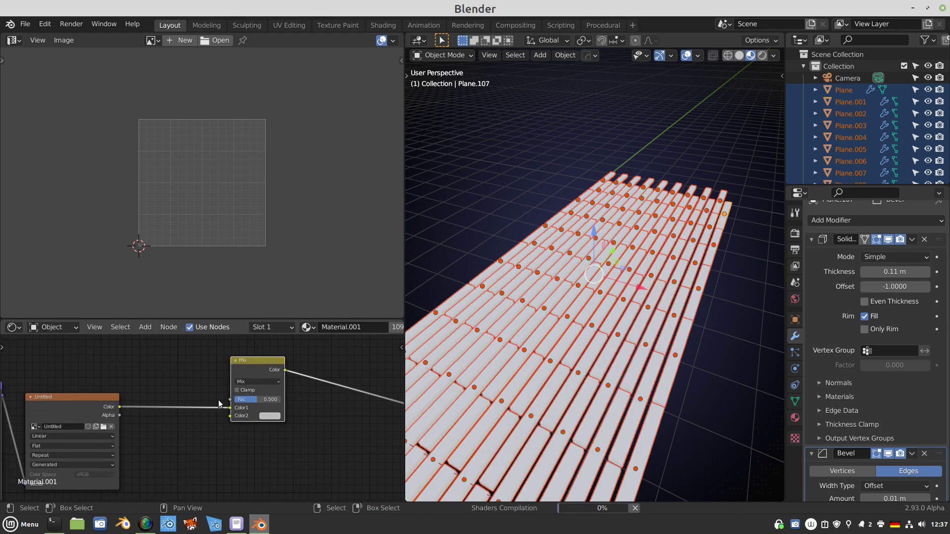
pyautogui.moveTo(229, 408); pyautogui.dragTo(229, 399)
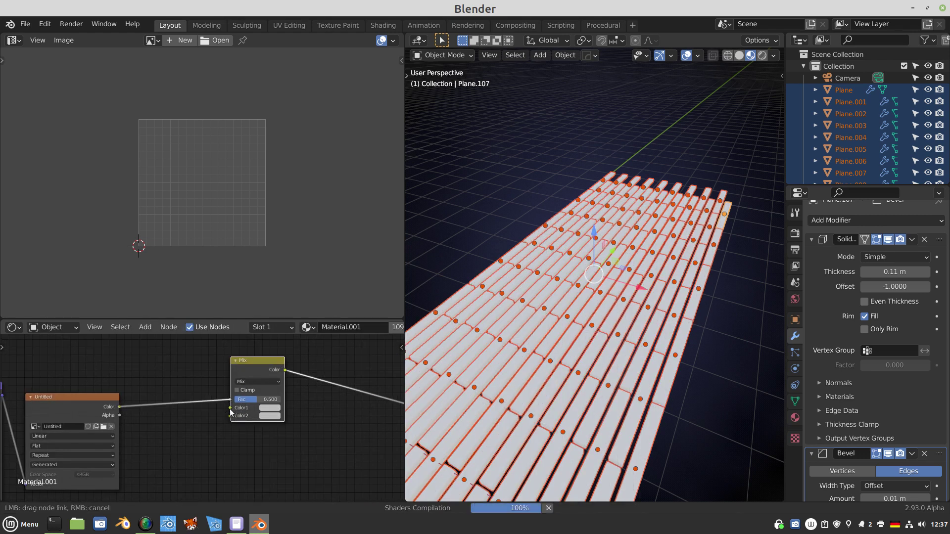
pyautogui.moveTo(71, 423); pyautogui.dragTo(64, 408)
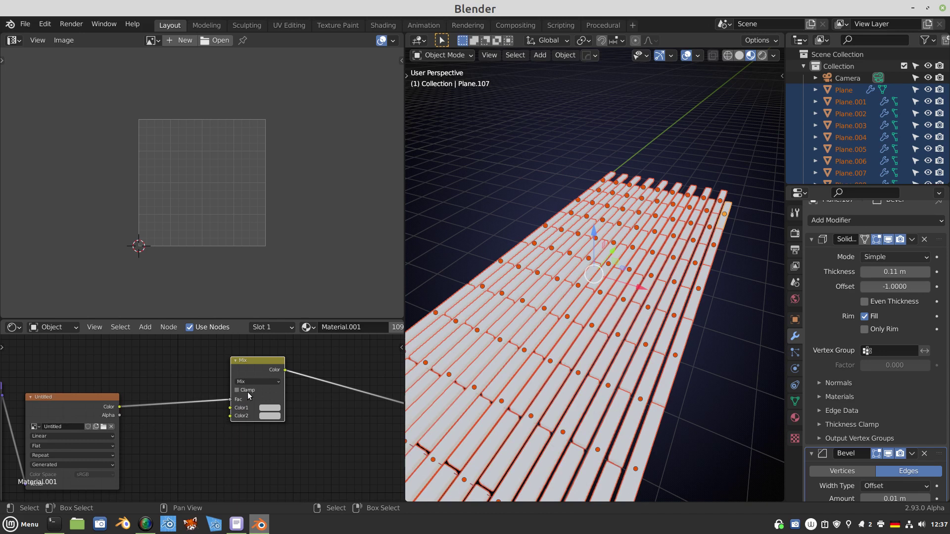
# Step: Set the Mix node's Color1 to a saturated orange with hue 0.050 and saturation about 0.911
pyautogui.scroll(2, 245, 401)
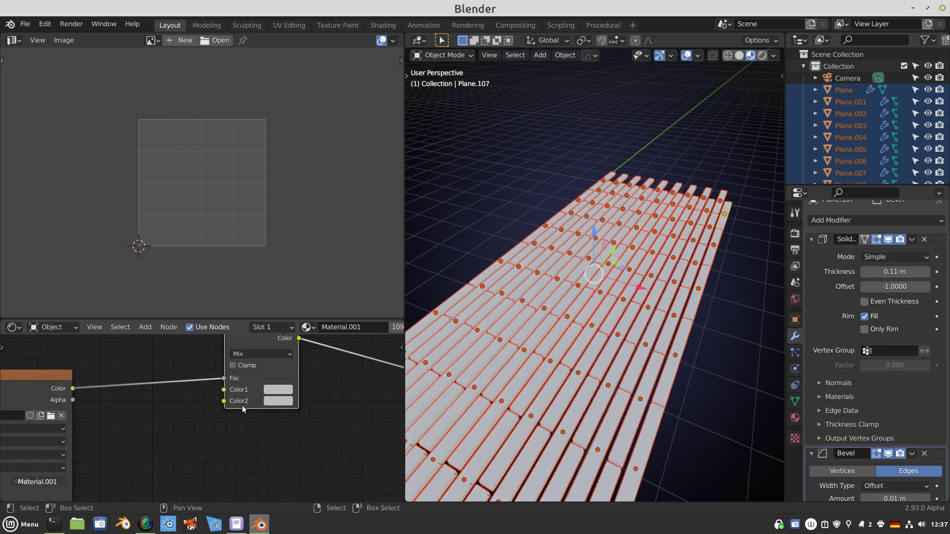
pyautogui.scroll(1, 243, 408)
pyautogui.click(286, 386)
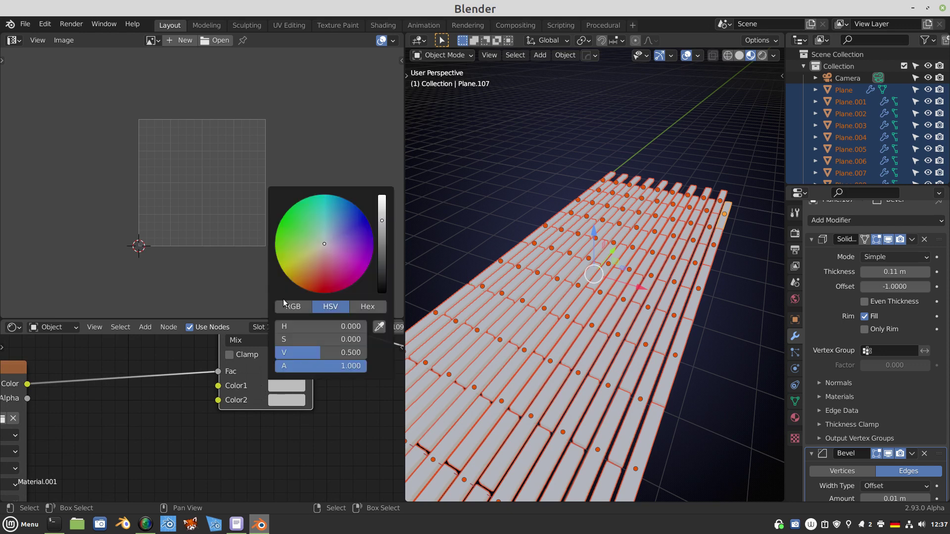
pyautogui.click(308, 275)
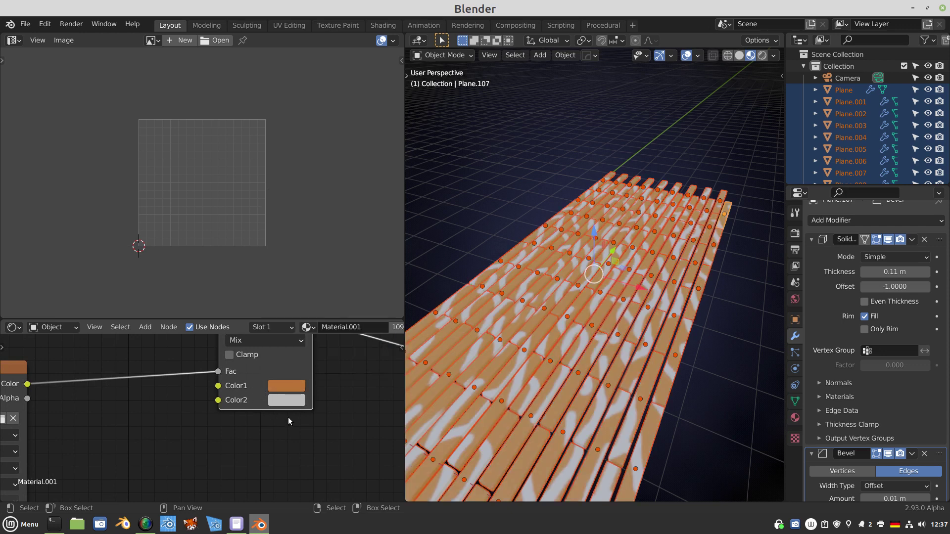
# Step: Set the Mix node's Color2 to a light tan with hue 0.095 and saturation about 0.617
pyautogui.click(289, 403)
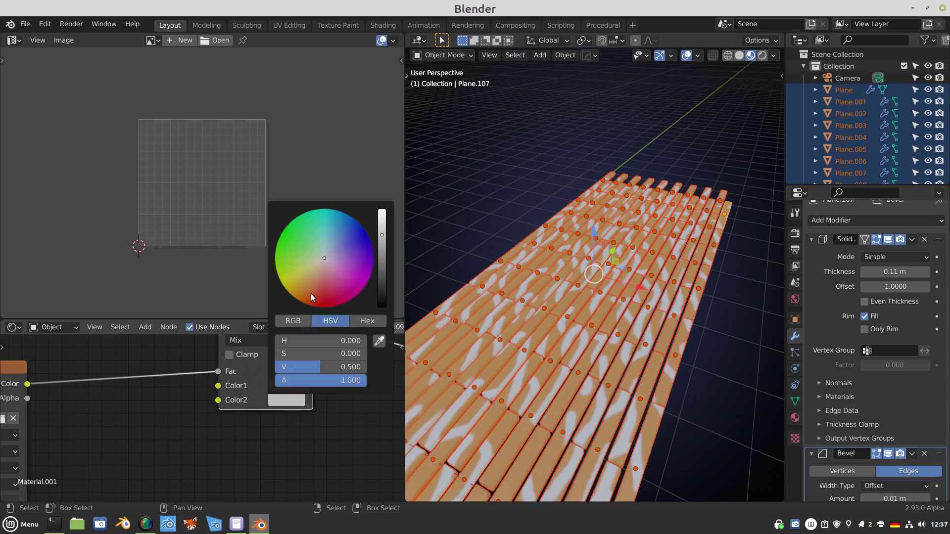
pyautogui.click(296, 286)
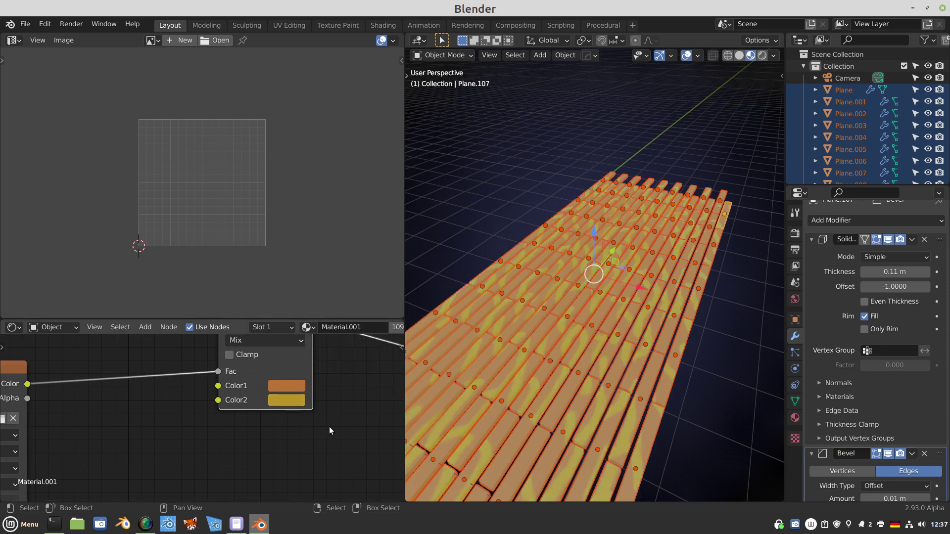
pyautogui.click(292, 399)
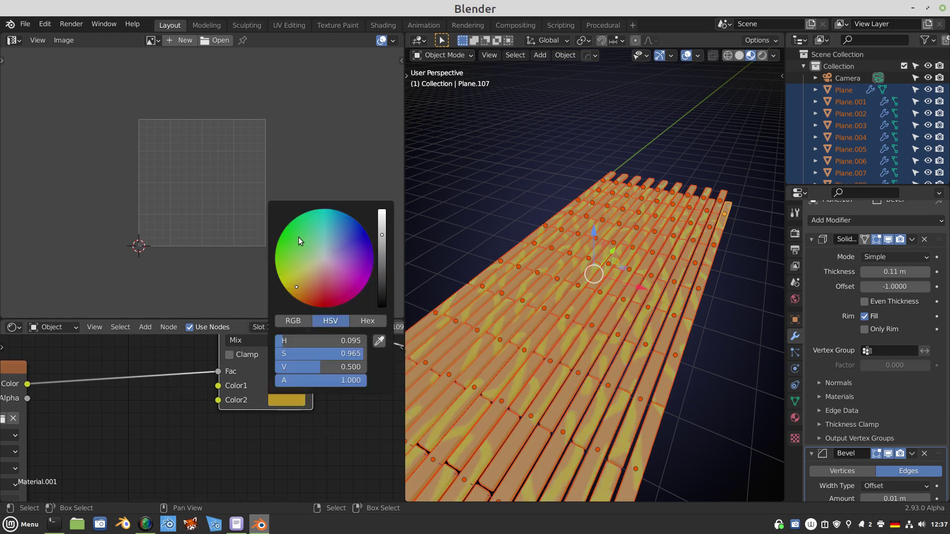
pyautogui.moveTo(329, 355); pyautogui.dragTo(299, 354)
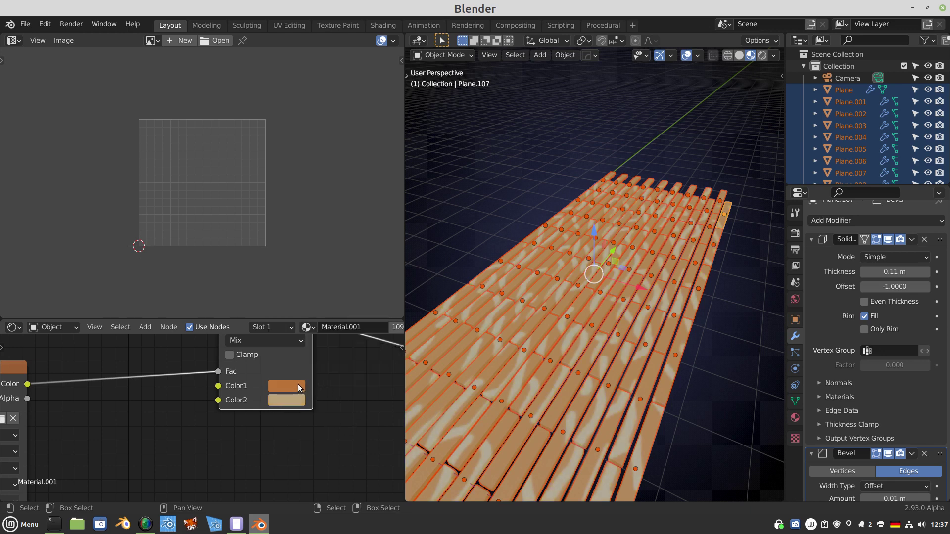
# Step: Darken both mix colours, bringing Color1 to value 0.240 and Color2 to value 0.292
pyautogui.click(298, 385)
pyautogui.moveTo(383, 225); pyautogui.dragTo(381, 242)
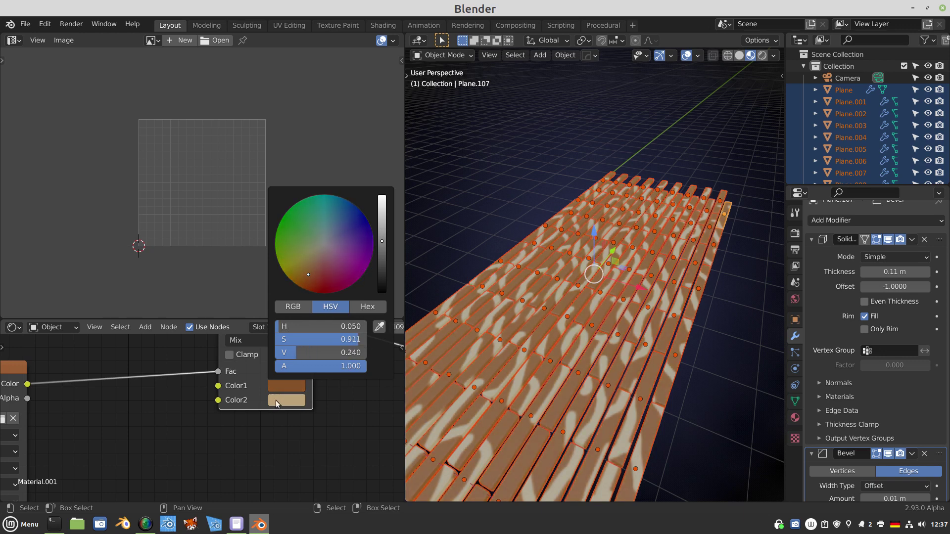
pyautogui.click(288, 400)
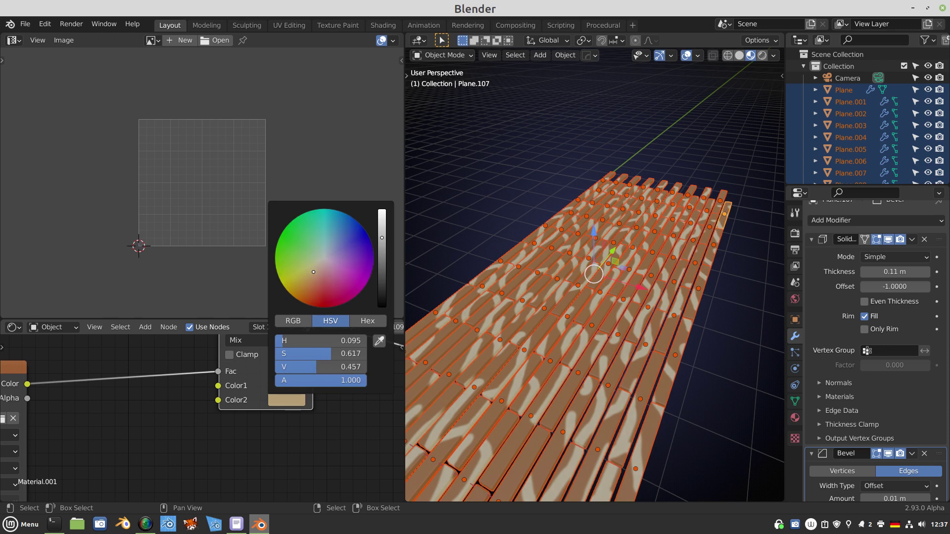
pyautogui.moveTo(381, 235); pyautogui.dragTo(382, 250)
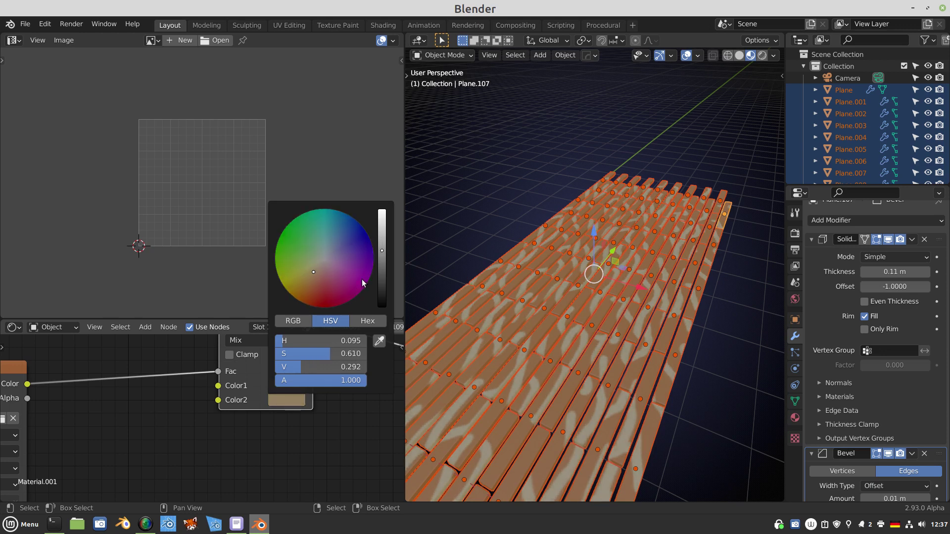
# Step: Adjust Color2 of the Mix node to a muted olive tone with hue 0.126 and saturation 0.712
pyautogui.moveTo(316, 353); pyautogui.dragTo(330, 353)
pyautogui.click(295, 402)
pyautogui.click(319, 270)
pyautogui.scroll(-1, 306, 422)
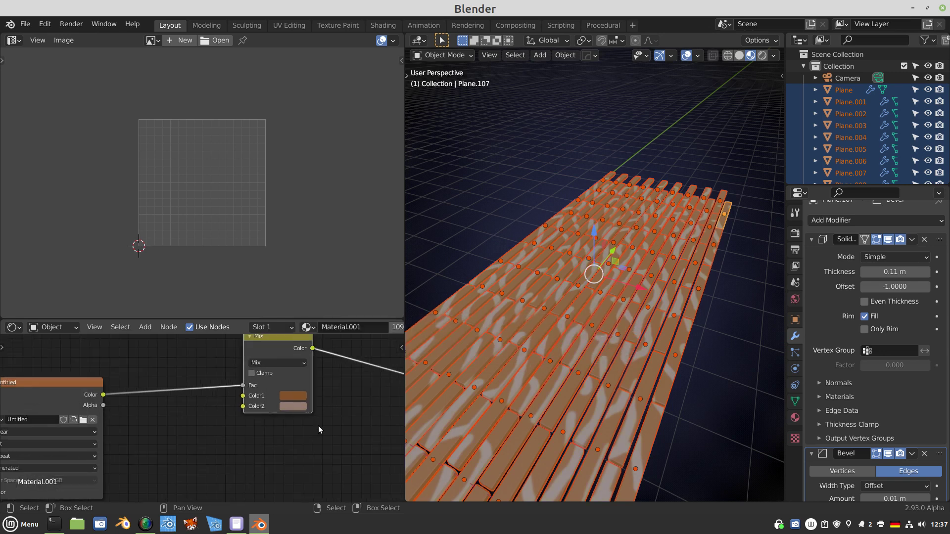
pyautogui.moveTo(318, 425); pyautogui.dragTo(117, 408, button='middle')
pyautogui.click(106, 405)
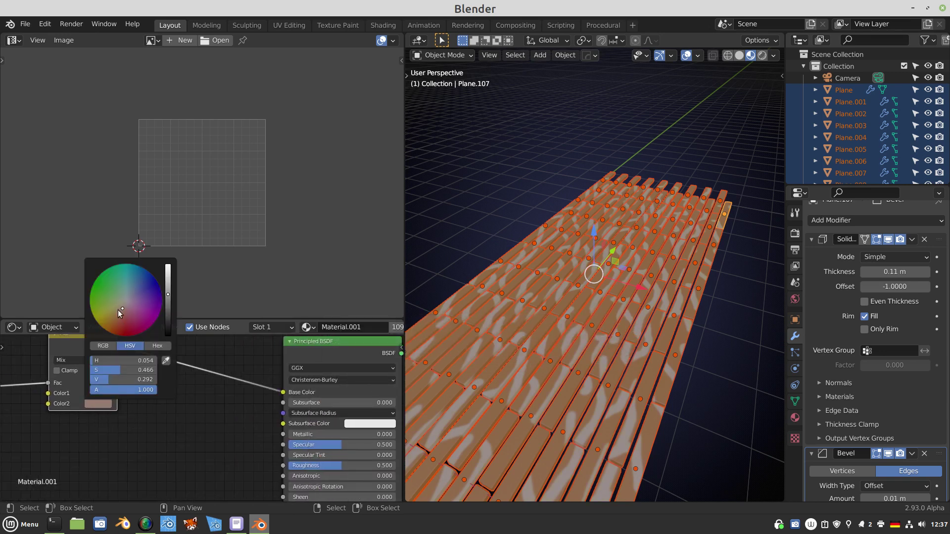
pyautogui.click(115, 311)
pyautogui.click(108, 314)
pyautogui.click(113, 310)
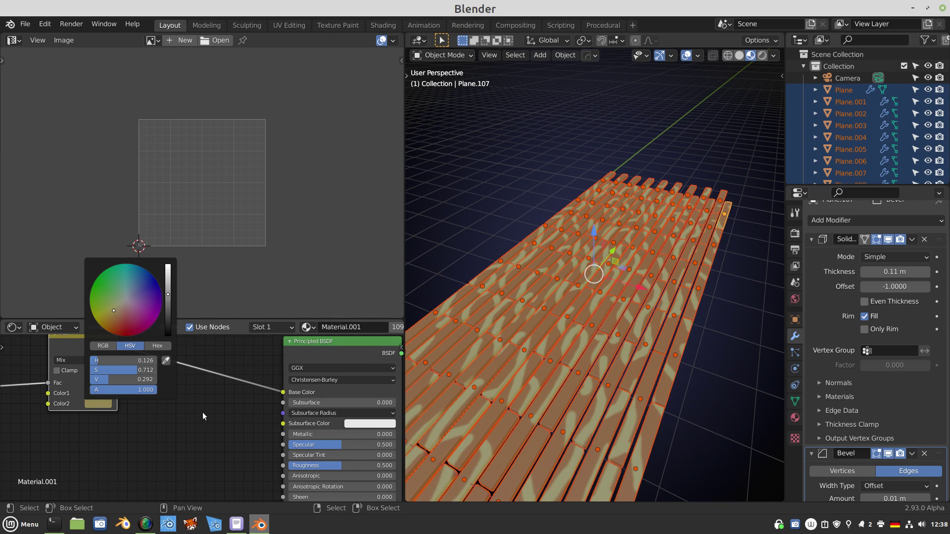
# Step: Connect the image texture's Color output to the Roughness input of the Principled BSDF
pyautogui.scroll(-3, 253, 396)
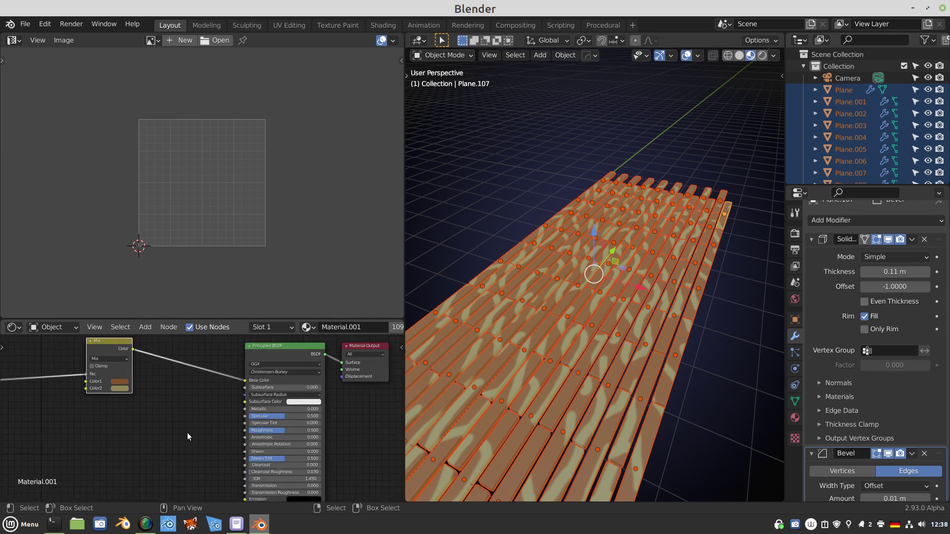
pyautogui.moveTo(173, 446); pyautogui.dragTo(238, 402, button='middle')
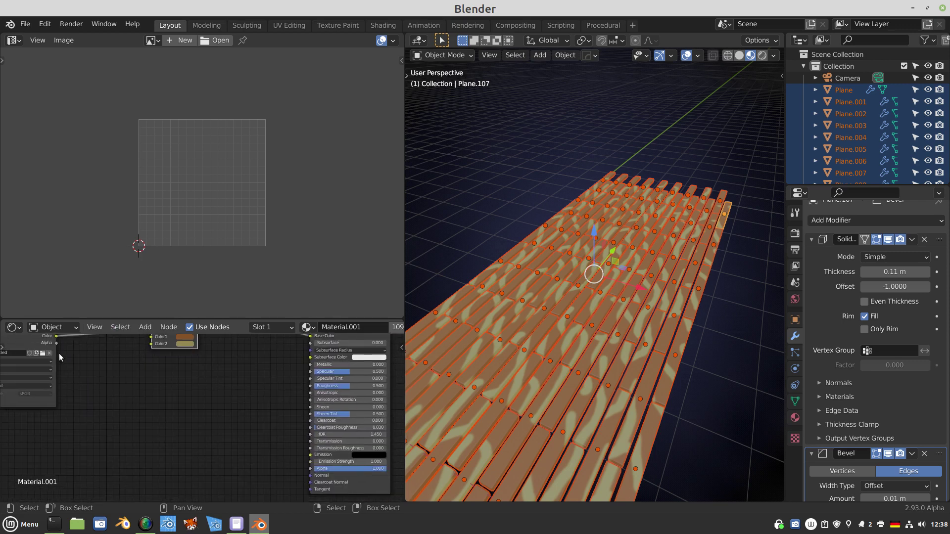
pyautogui.moveTo(58, 353); pyautogui.dragTo(65, 372, button='middle')
pyautogui.moveTo(58, 351); pyautogui.dragTo(298, 409)
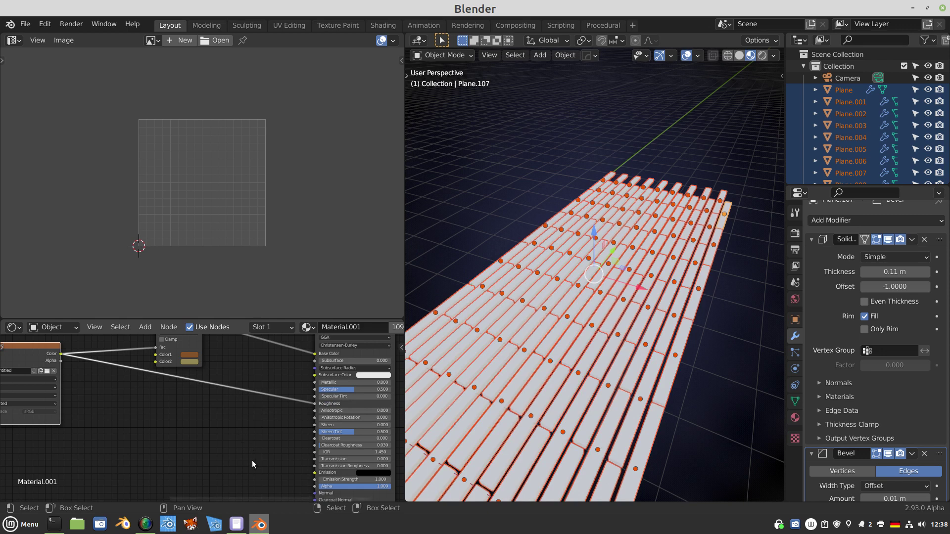
pyautogui.moveTo(254, 401); pyautogui.dragTo(259, 456, button='middle')
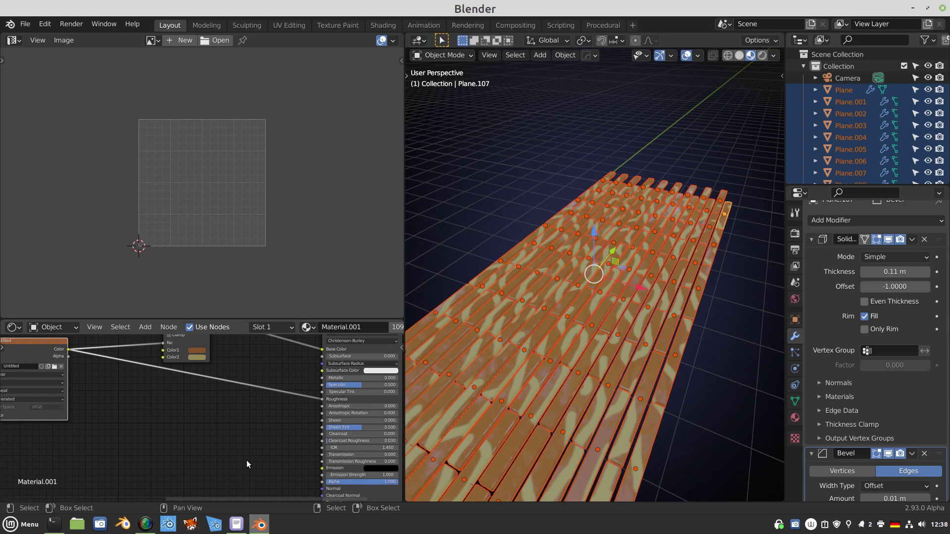
# Step: Add a Bump node below the Mix node and feed the image texture's Color into its Height input
pyautogui.hotkey('shift', 'a')
pyautogui.moveTo(230, 451)
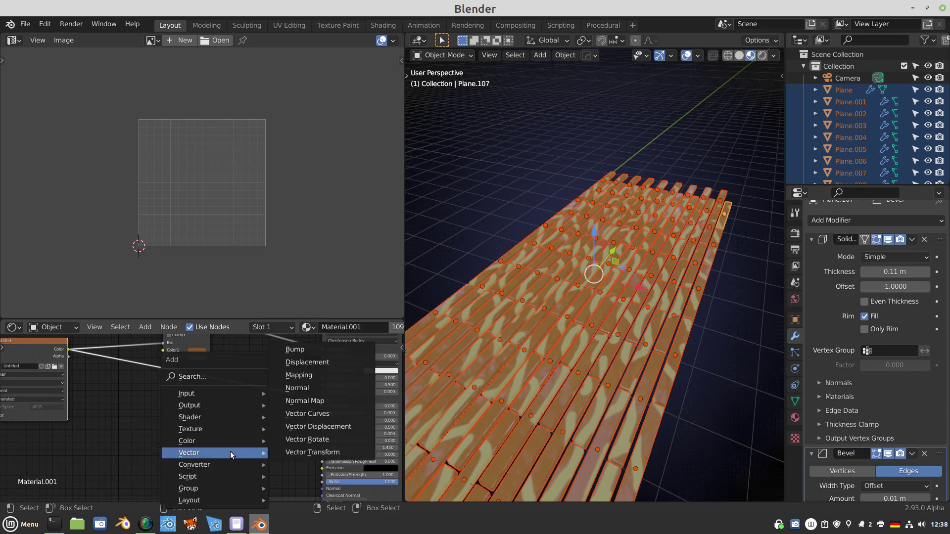
pyautogui.click(299, 350)
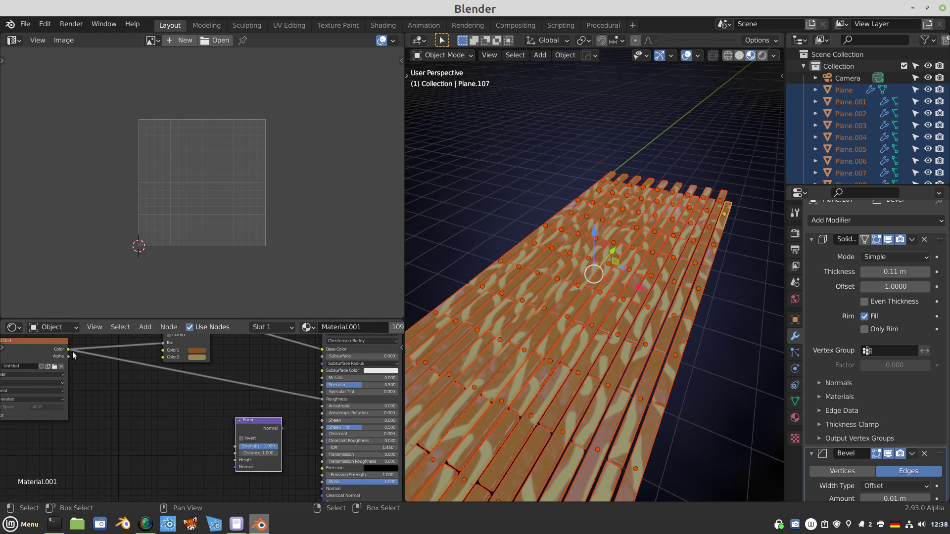
pyautogui.moveTo(72, 352); pyautogui.dragTo(236, 463)
pyautogui.scroll(2, 238, 477)
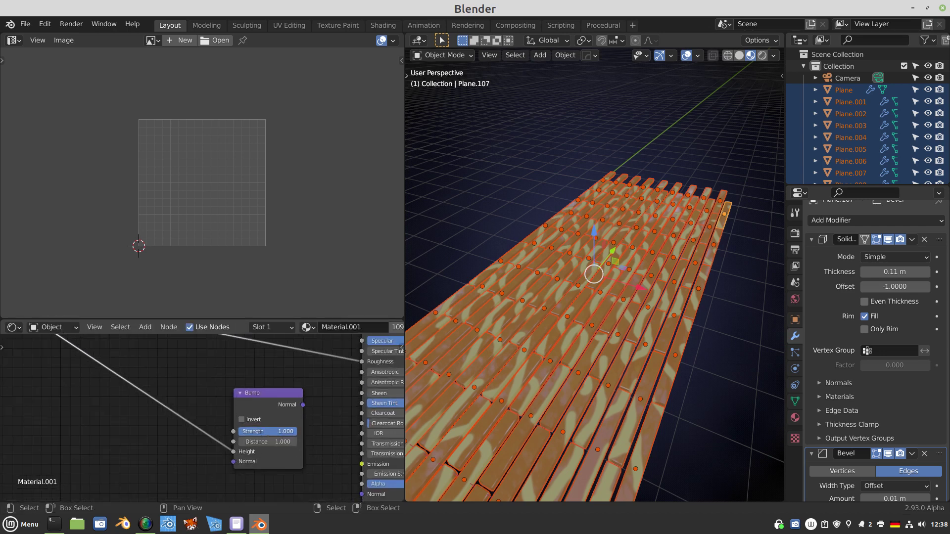
# Step: Set the Bump strength to 0.1 and connect its Normal output to the Principled BSDF's Normal input
pyautogui.click(269, 429)
pyautogui.write('.1')
pyautogui.moveTo(303, 404); pyautogui.dragTo(355, 494)
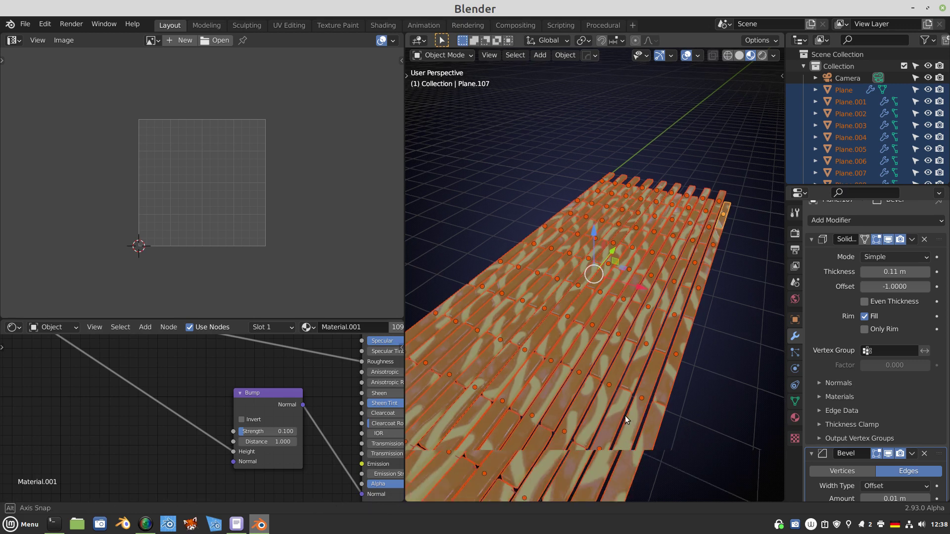
pyautogui.moveTo(624, 415); pyautogui.dragTo(644, 403, button='middle')
# Step: Insert a Map Range node into the link between the image texture's Color and the Roughness input
pyautogui.moveTo(184, 411); pyautogui.dragTo(183, 470, button='middle')
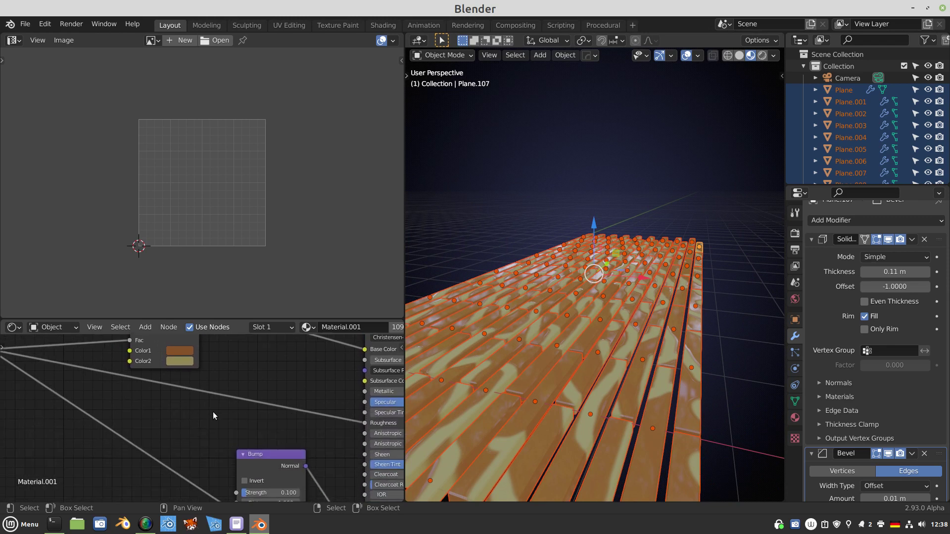
pyautogui.press('q')
pyautogui.click(214, 414)
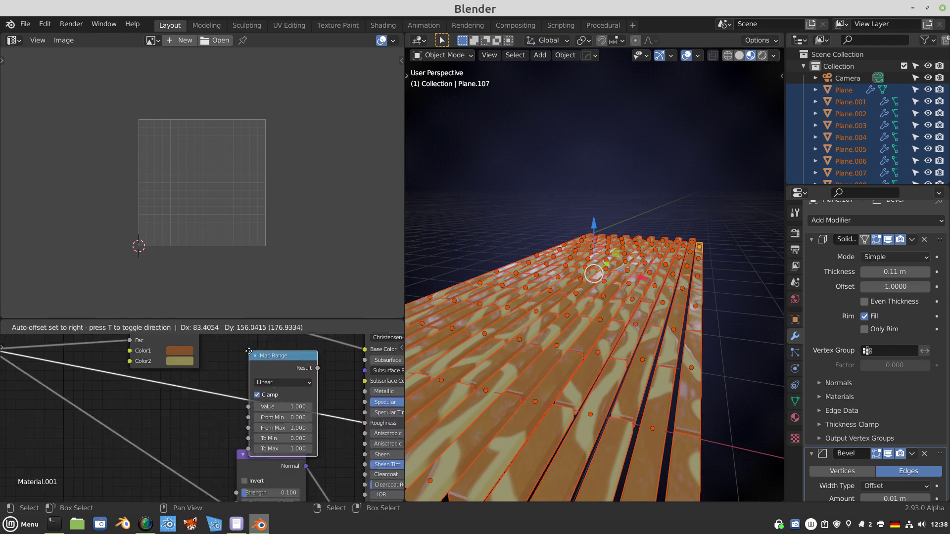
pyautogui.click(252, 348)
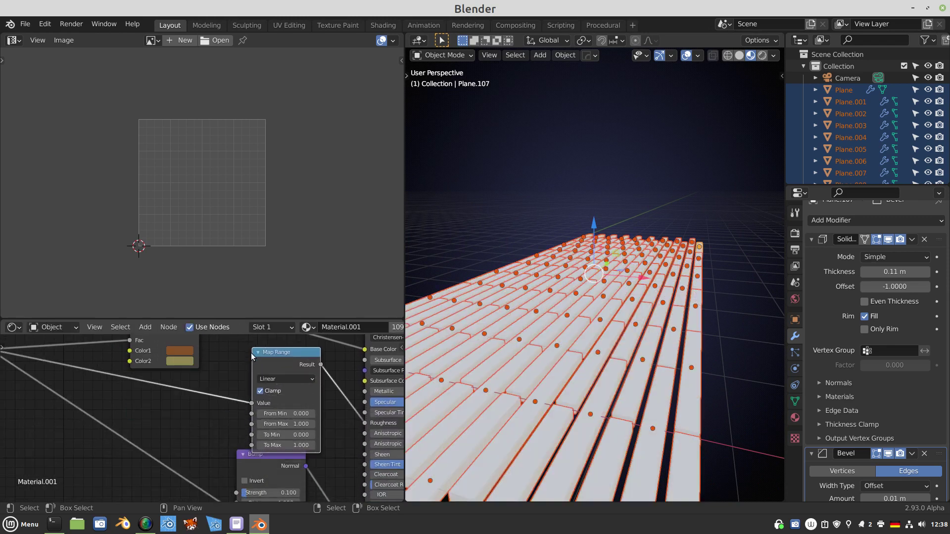
# Step: Set the Map Range node's To Min to 0.4 and To Max to 0.9
pyautogui.click(283, 435)
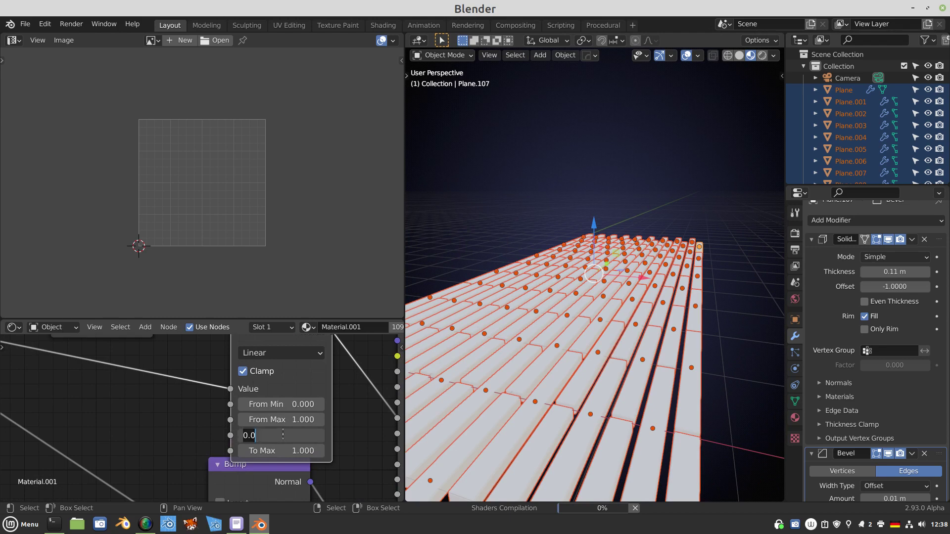
pyautogui.write('.4')
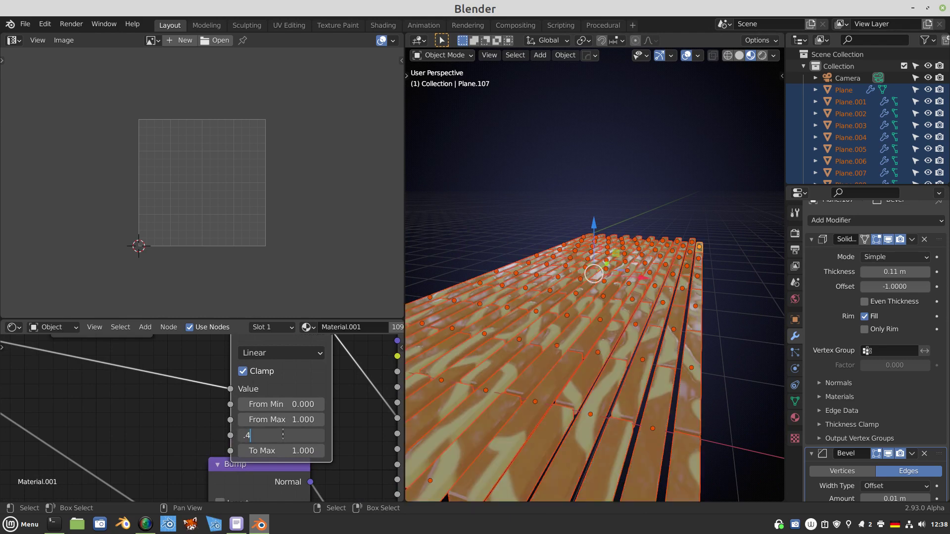
pyautogui.press('Tab')
pyautogui.write('.9')
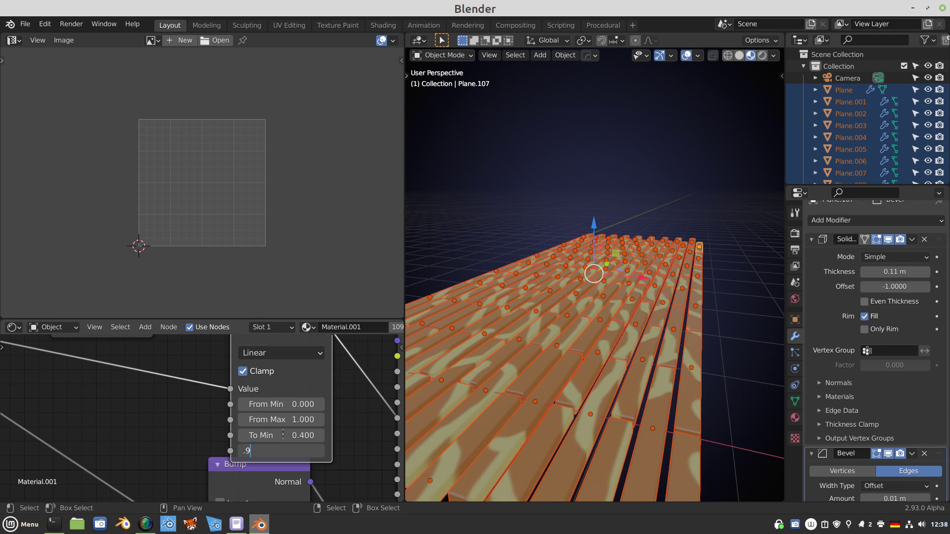
# Step: Confirm 0.9 as the Map Range node's To Max and switch the 3D viewport to rendered shading
pyautogui.press('Return')
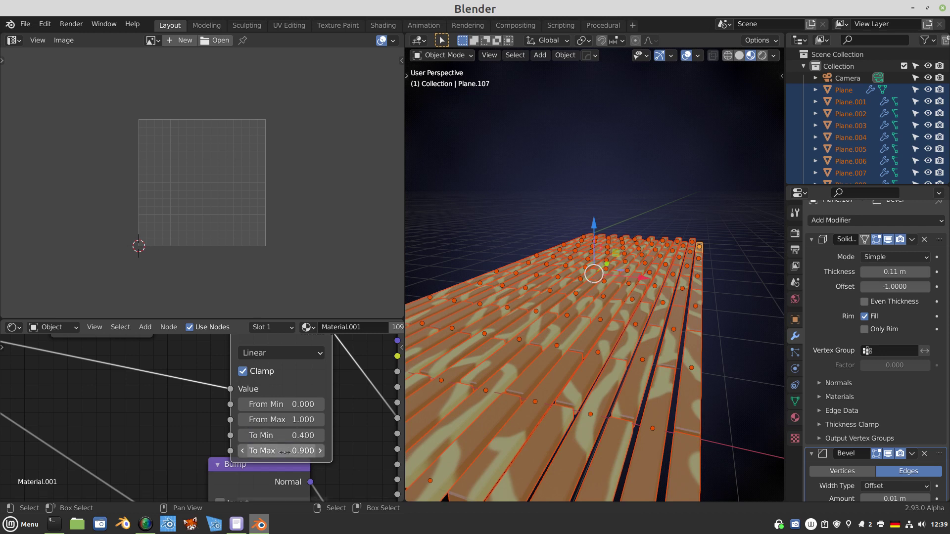
pyautogui.scroll(-1, 351, 444)
pyautogui.moveTo(632, 398); pyautogui.dragTo(600, 413, button='middle')
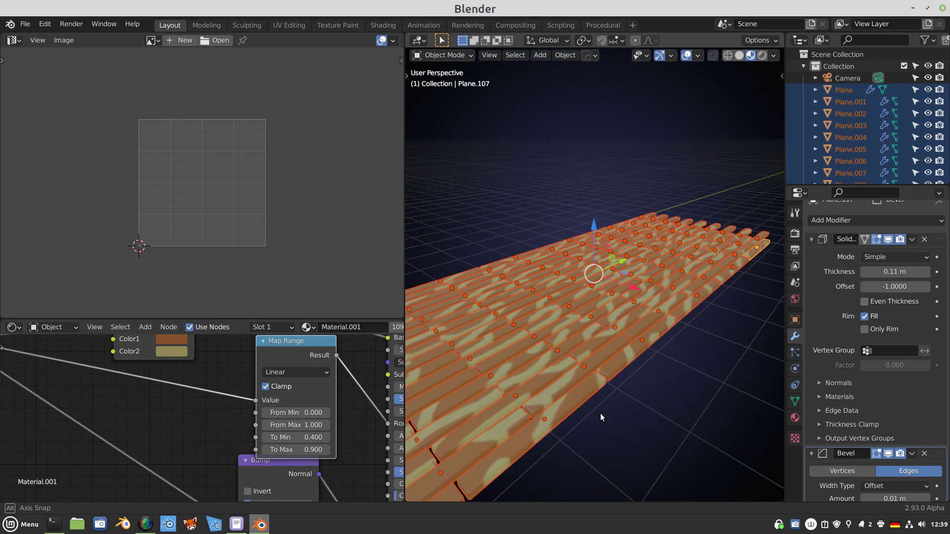
pyautogui.click(765, 55)
pyautogui.scroll(1, 618, 338)
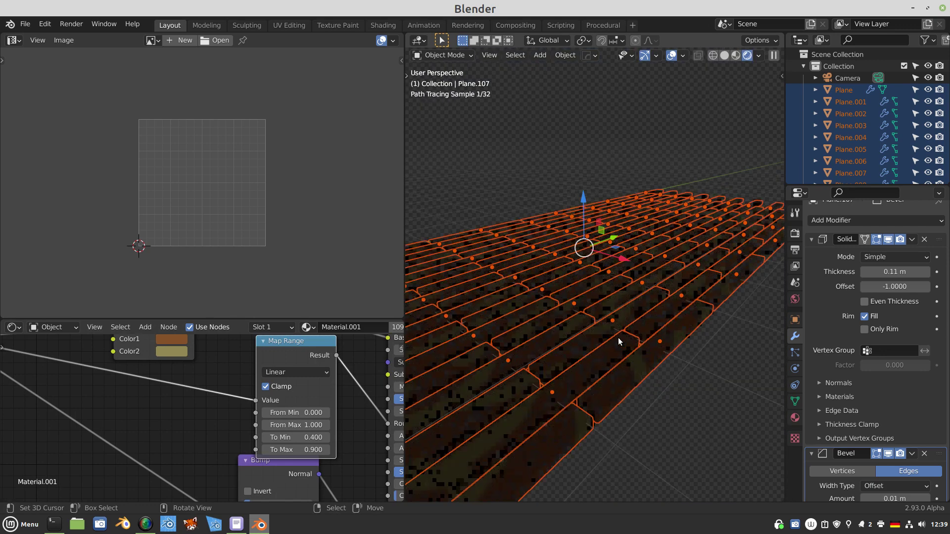
# Step: Assign an Environment Texture to the world's background colour and load lythwood_room_1k.hdr from the HDRI Haven folder
pyautogui.click(795, 299)
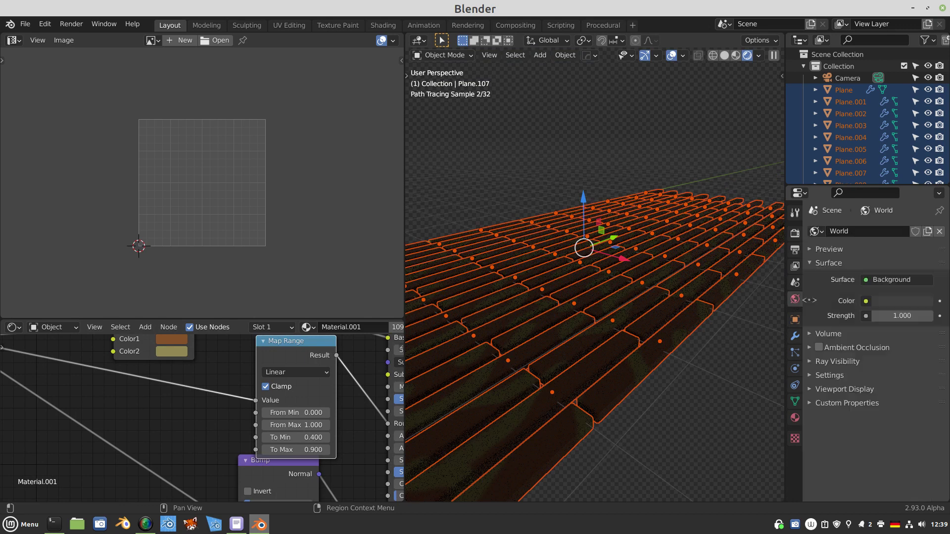
pyautogui.click(866, 302)
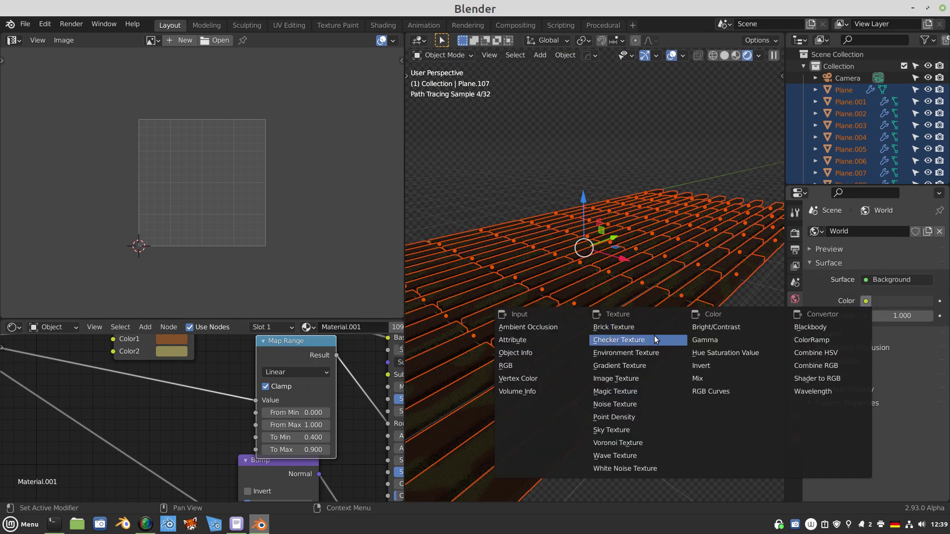
pyautogui.click(652, 351)
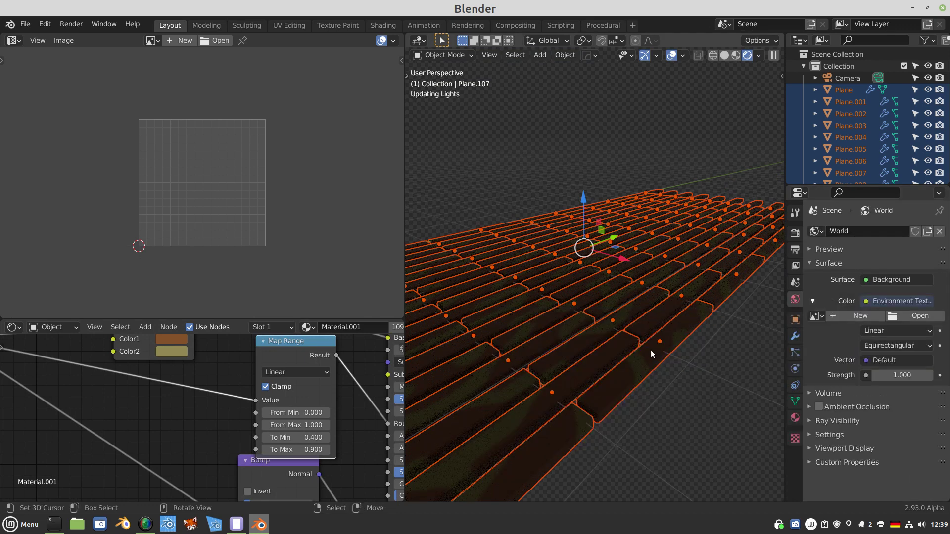
pyautogui.click(915, 316)
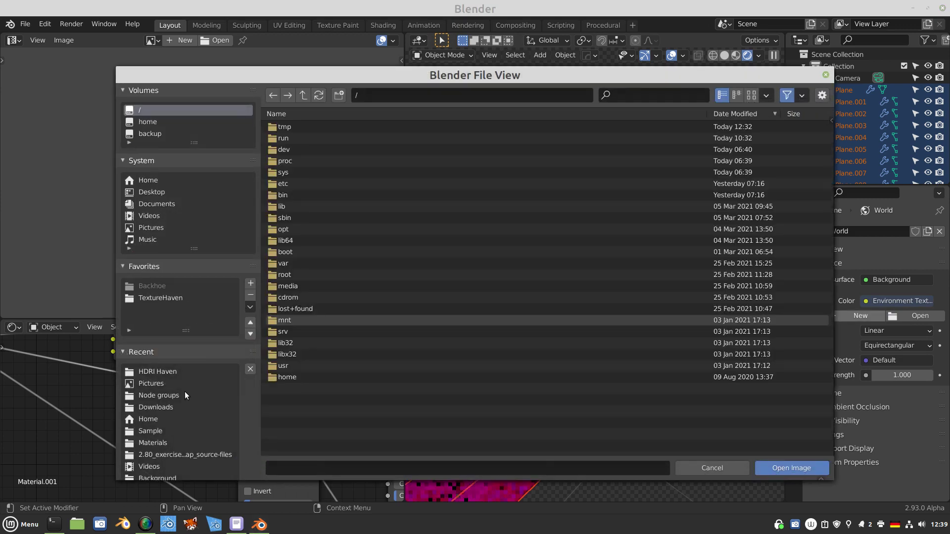
pyautogui.click(165, 374)
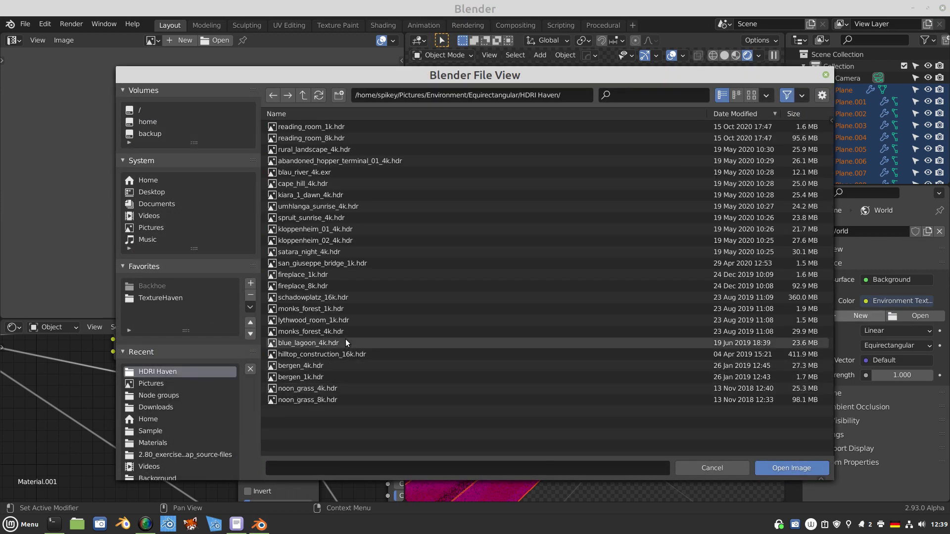
pyautogui.click(330, 320)
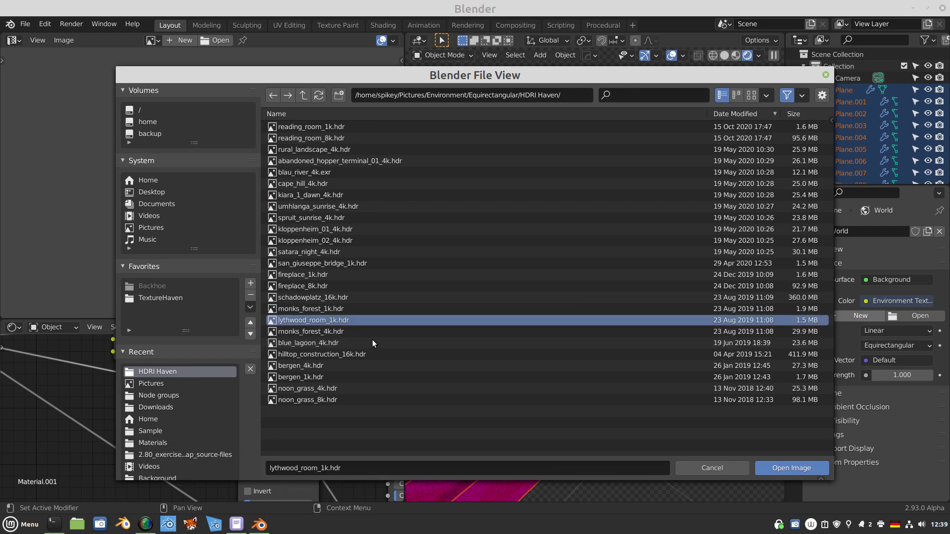
pyautogui.click(781, 469)
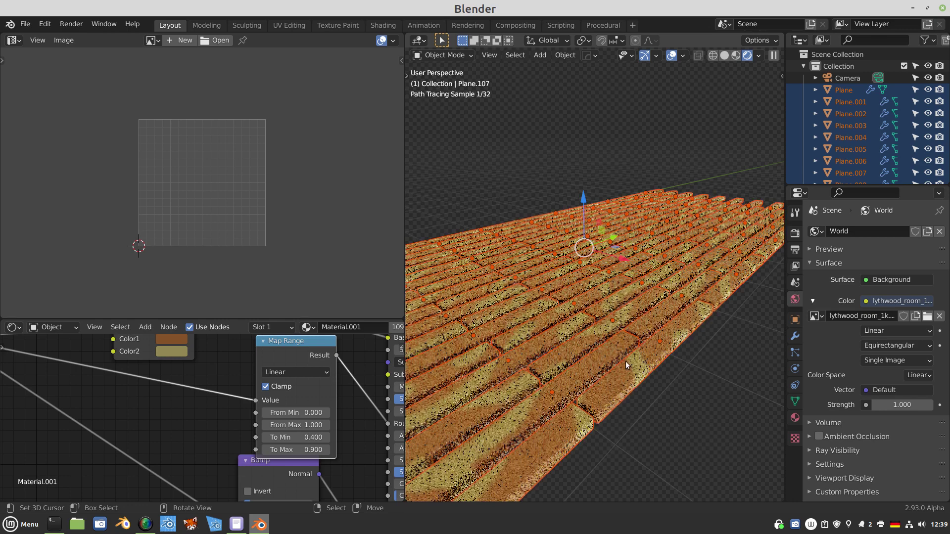
# Step: Set the Mapping node's X scale to 21.8 to stretch the texture along the planks
pyautogui.scroll(-1, 190, 428)
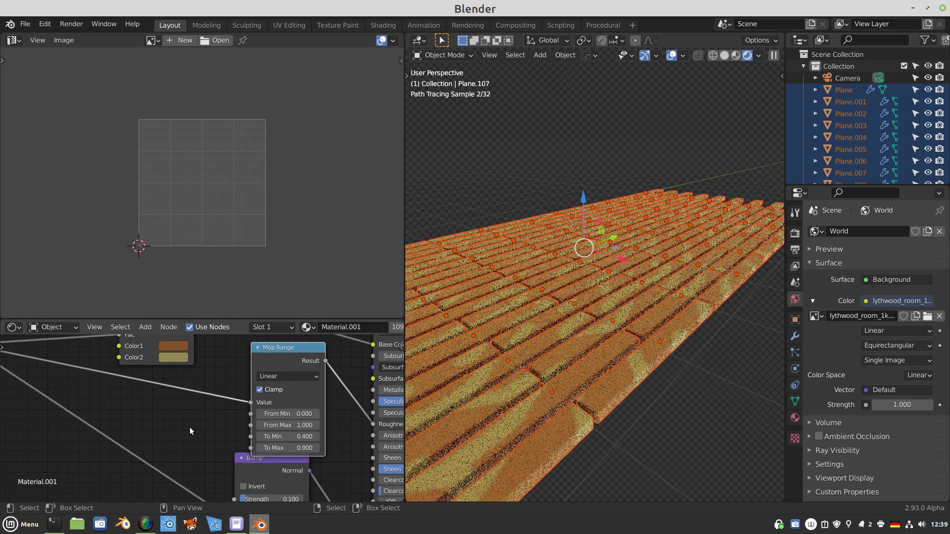
pyautogui.scroll(-3, 190, 428)
pyautogui.moveTo(188, 449); pyautogui.dragTo(230, 440, button='middle')
pyautogui.moveTo(528, 376); pyautogui.dragTo(537, 400, button='middle')
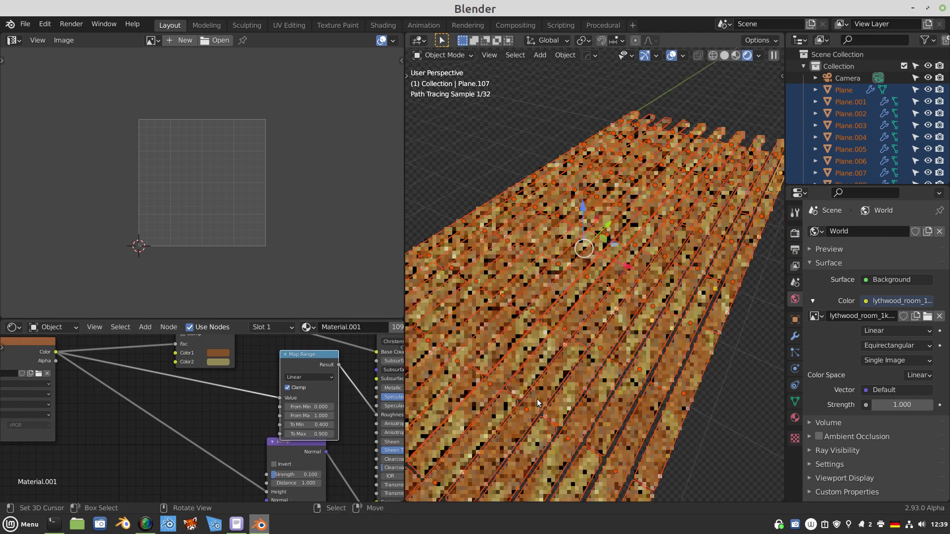
pyautogui.moveTo(168, 445); pyautogui.dragTo(284, 426, button='middle')
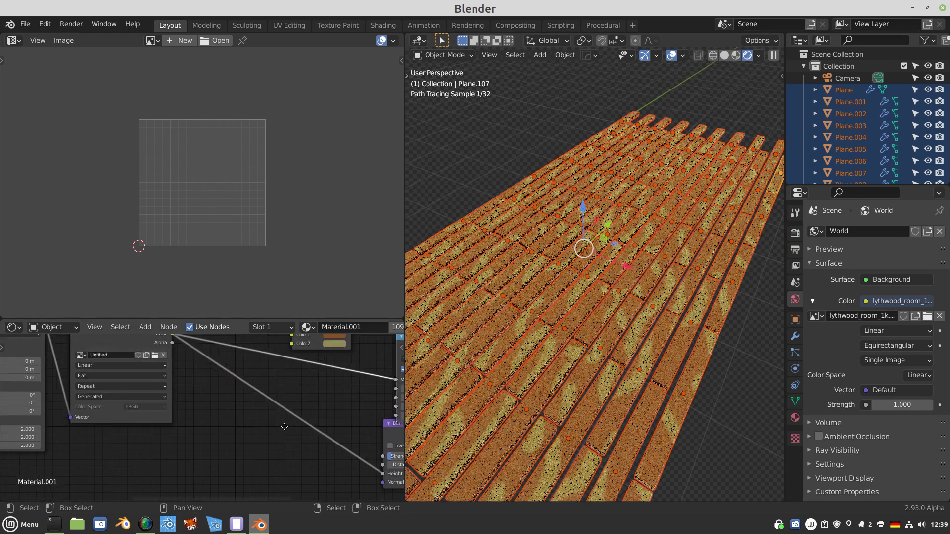
pyautogui.scroll(-6, 199, 436)
pyautogui.moveTo(182, 449); pyautogui.dragTo(310, 431, button='middle')
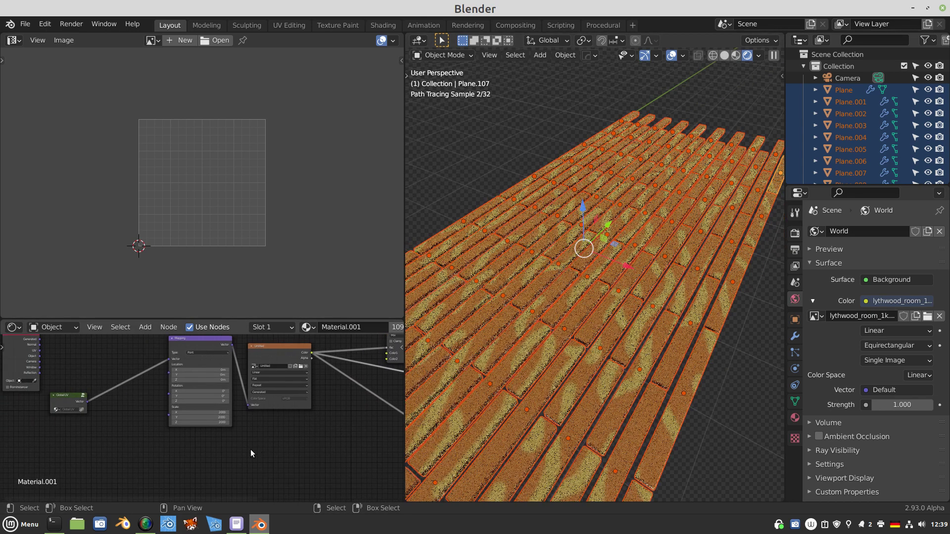
pyautogui.scroll(4, 226, 447)
pyautogui.moveTo(187, 420); pyautogui.dragTo(220, 489, button='middle')
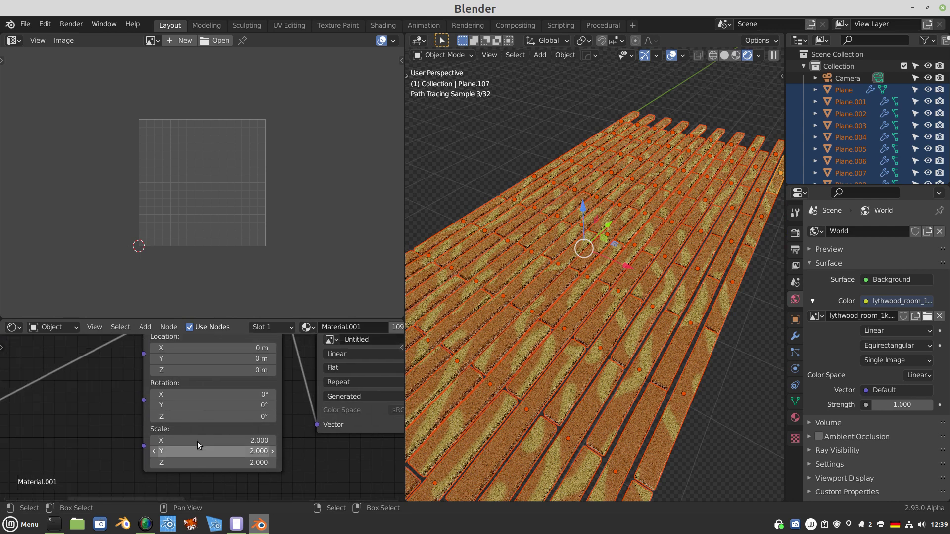
pyautogui.moveTo(197, 441); pyautogui.dragTo(231, 441)
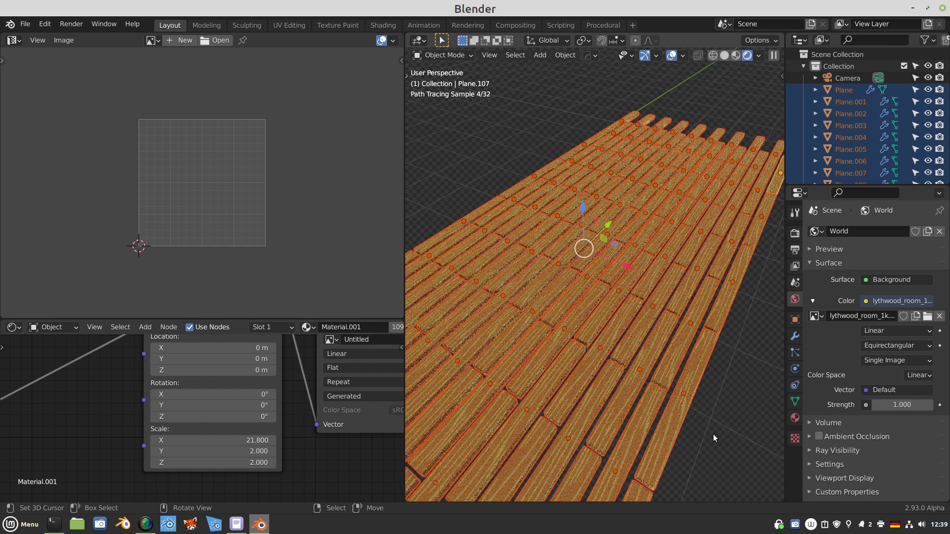
# Step: Select the Global UV group node that feeds the Mapping node
pyautogui.scroll(-1, 98, 444)
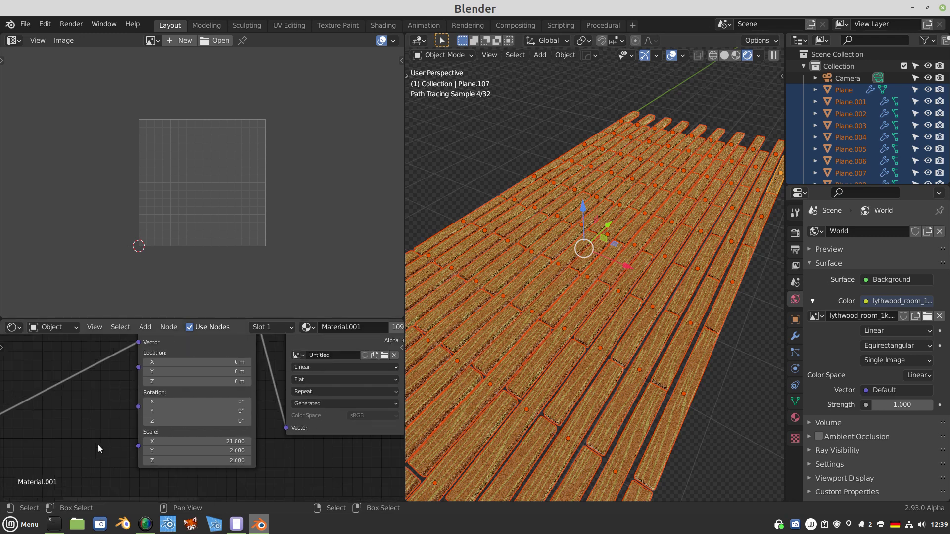
pyautogui.moveTo(98, 444); pyautogui.dragTo(323, 423, button='middle')
pyautogui.click(169, 389)
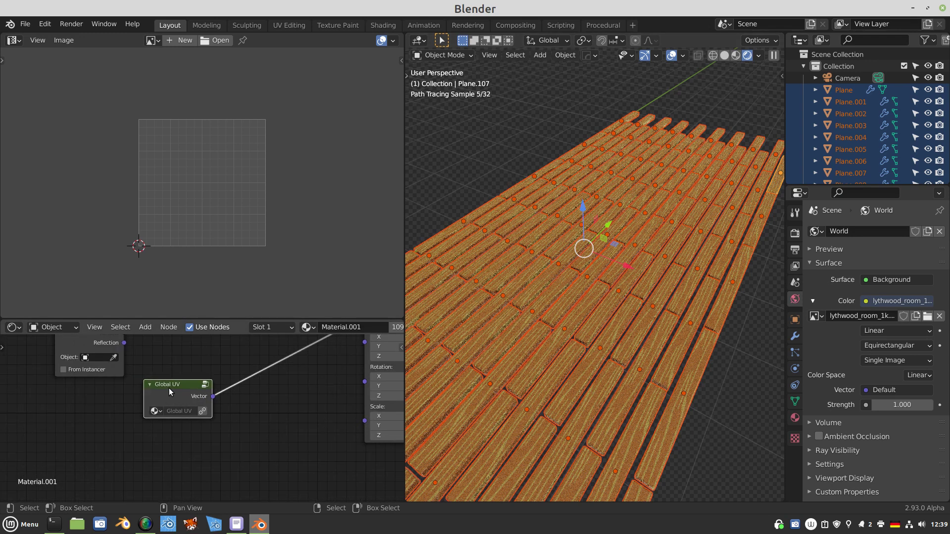